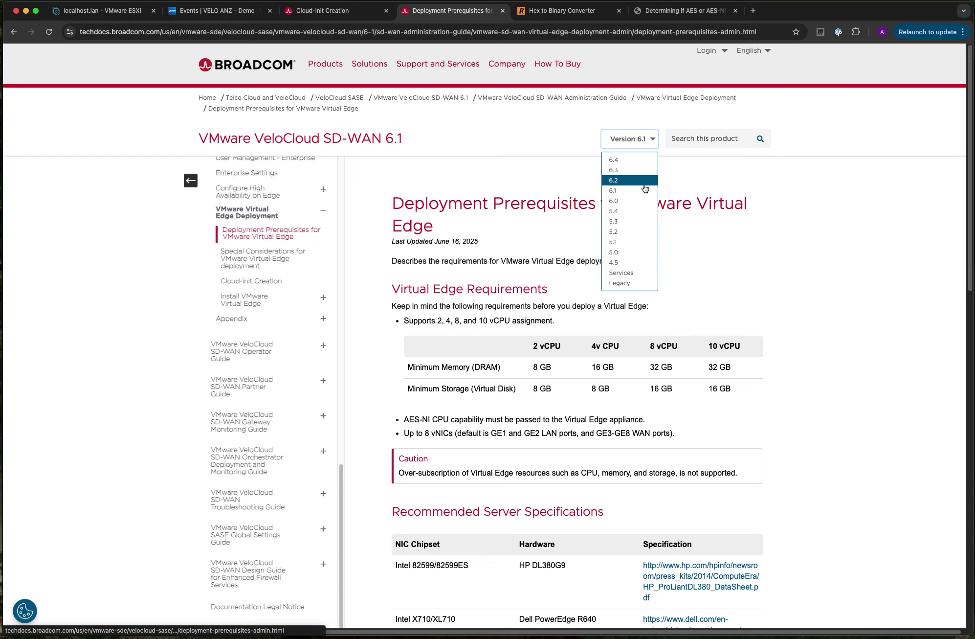
Review the Virtual Edge requirements for version 6.1, covering 2 vCPU memory and storage and the AES-NI CPU capability.
{"action": "left_click", "coordinate": [725, 177]}
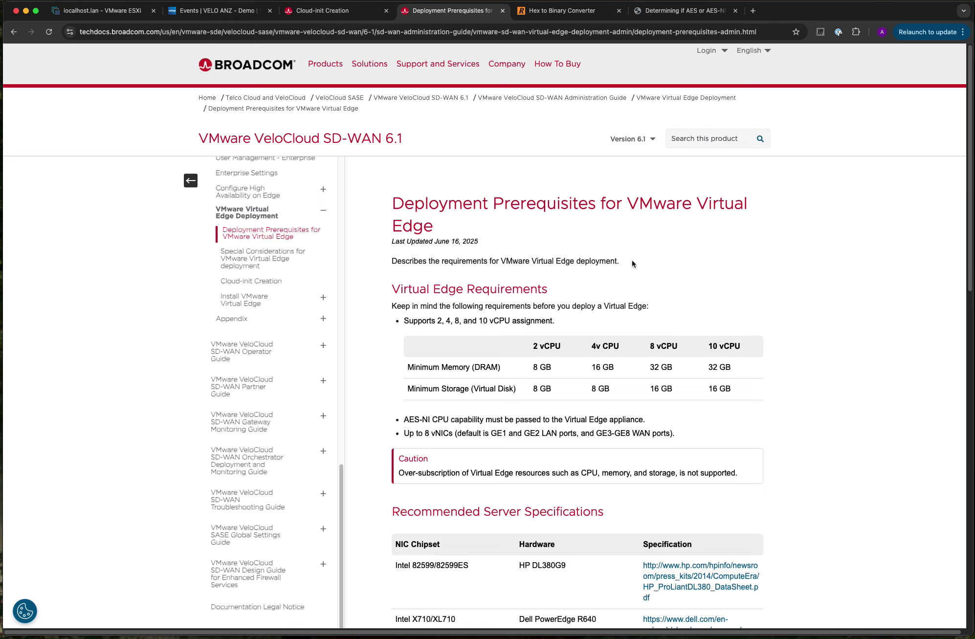
{"action": "double_click", "coordinate": [551, 345]}
{"action": "left_click_drag", "start_coordinate": [532, 367], "coordinate": [555, 392]}
{"action": "scroll", "coordinate": [516, 385], "scroll_direction": "down", "scroll_amount": 1}
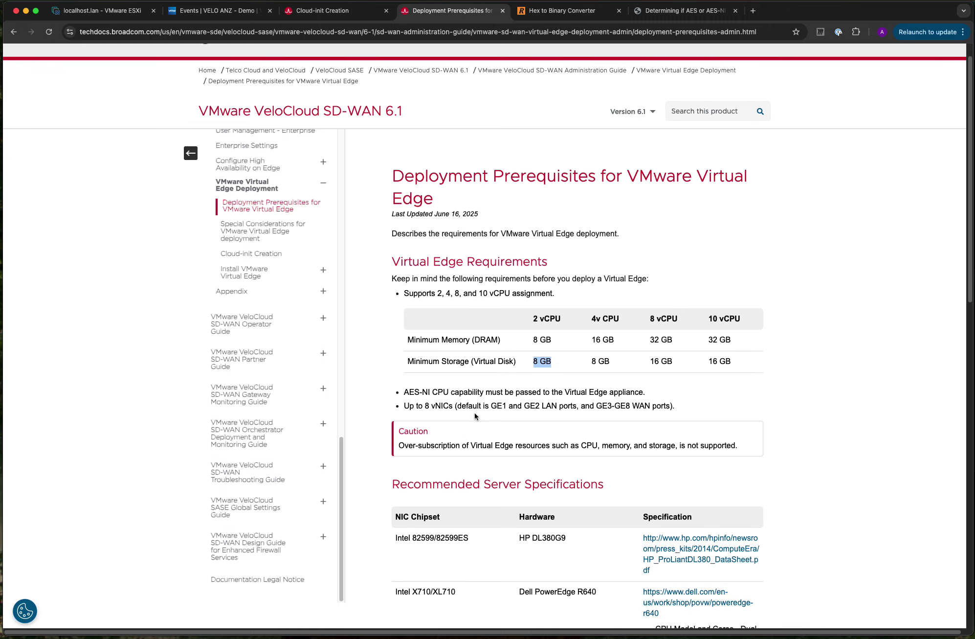
{"action": "scroll", "coordinate": [454, 411], "scroll_direction": "down", "scroll_amount": 1}
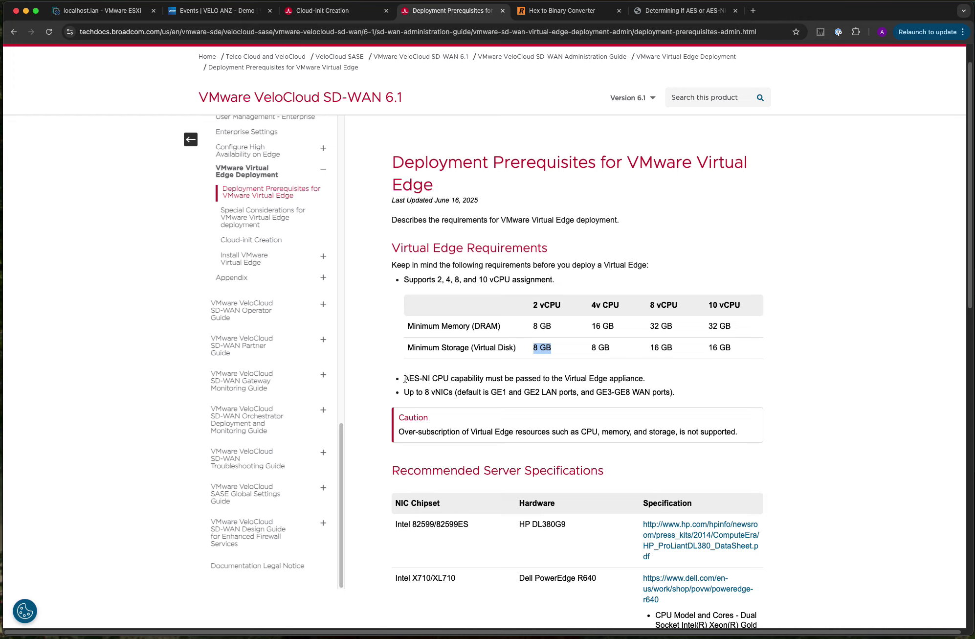
{"action": "left_click_drag", "start_coordinate": [405, 378], "coordinate": [485, 378]}
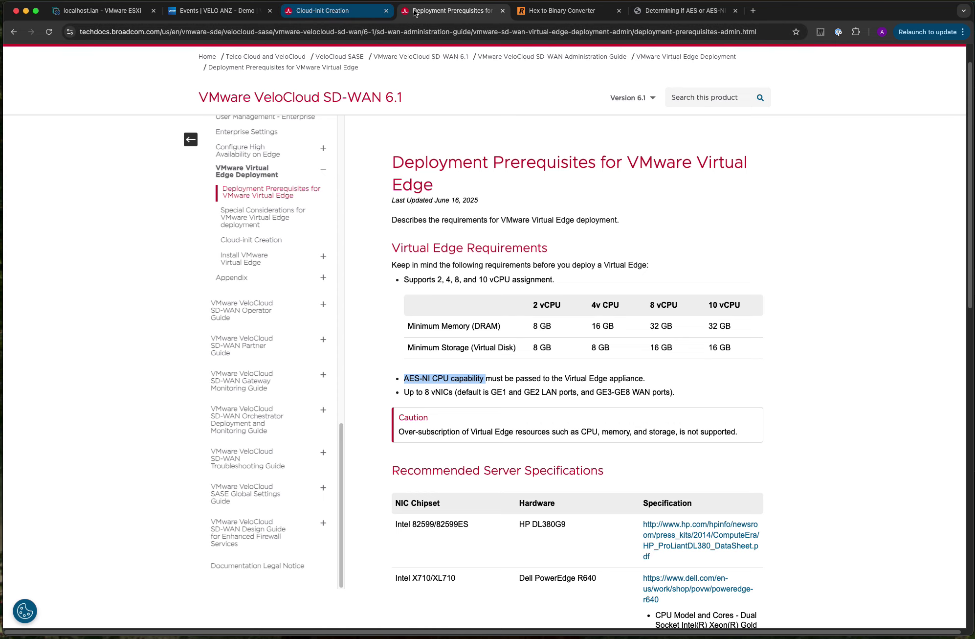
Open the Broadcom article on detecting AES-NI on ESXi and read from its title through to the Resolution section.
{"action": "left_click", "coordinate": [692, 13]}
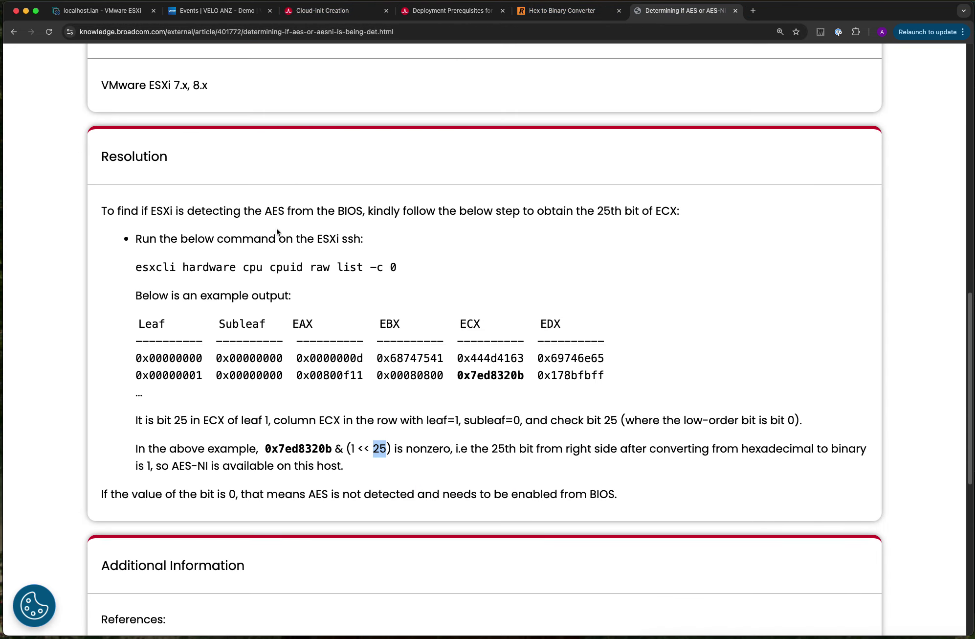
{"action": "scroll", "coordinate": [276, 228], "scroll_direction": "up", "scroll_amount": 15}
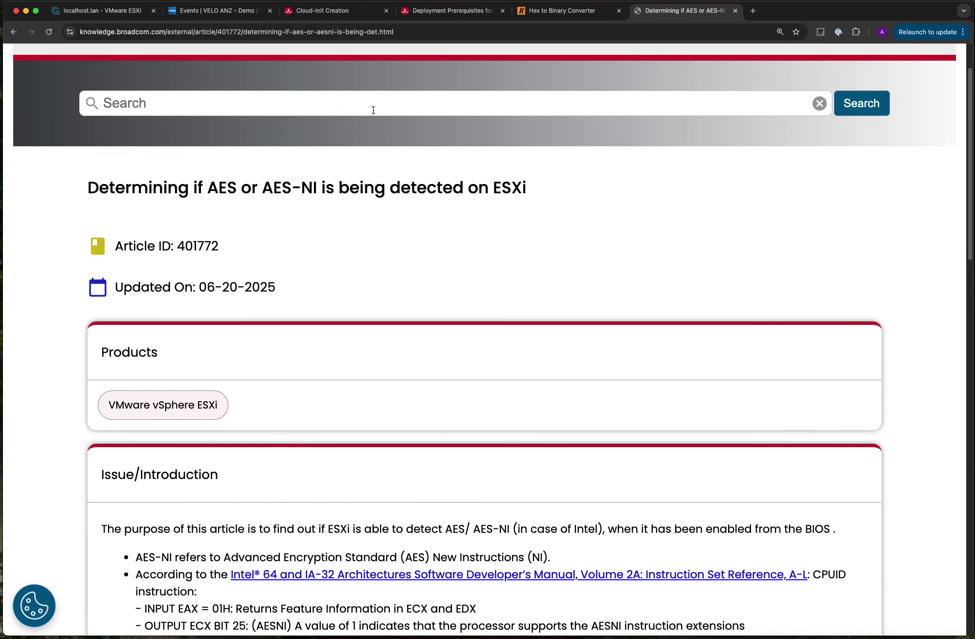
{"action": "scroll", "coordinate": [345, 223], "scroll_direction": "down", "scroll_amount": 1}
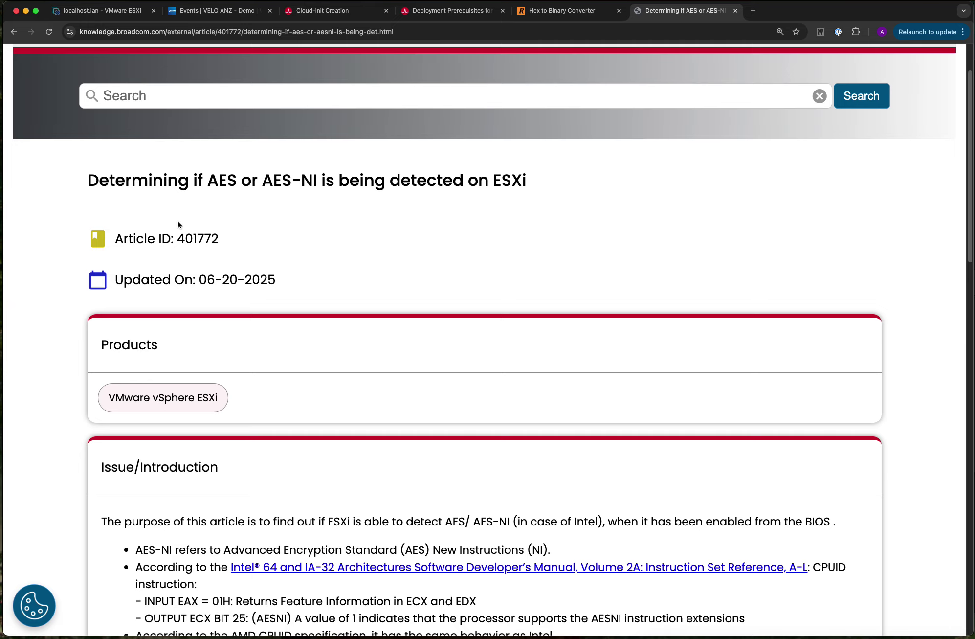
{"action": "scroll", "coordinate": [178, 224], "scroll_direction": "up", "scroll_amount": 3}
{"action": "left_click_drag", "start_coordinate": [265, 213], "coordinate": [318, 215]}
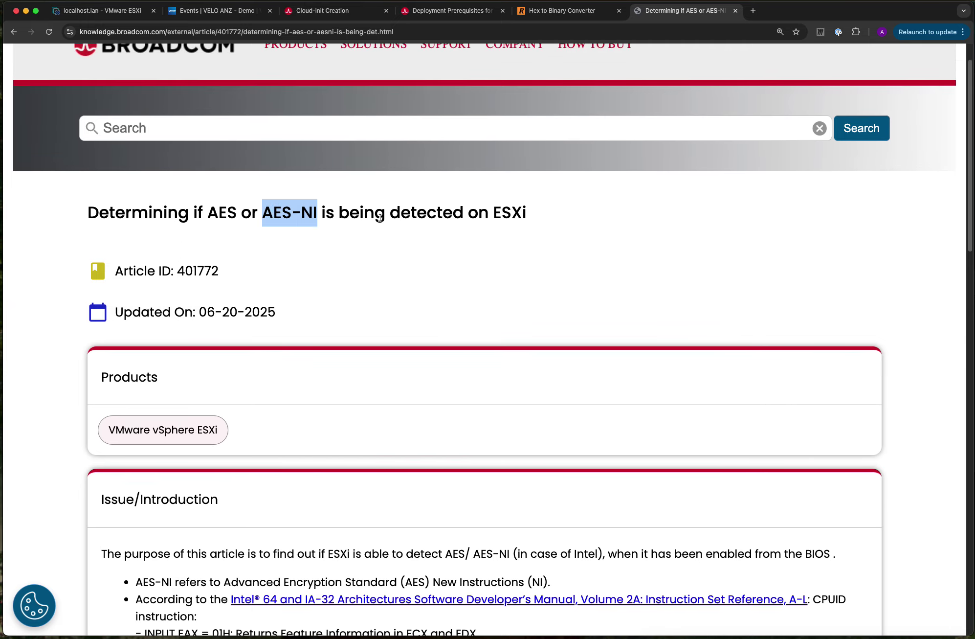
{"action": "double_click", "coordinate": [500, 215]}
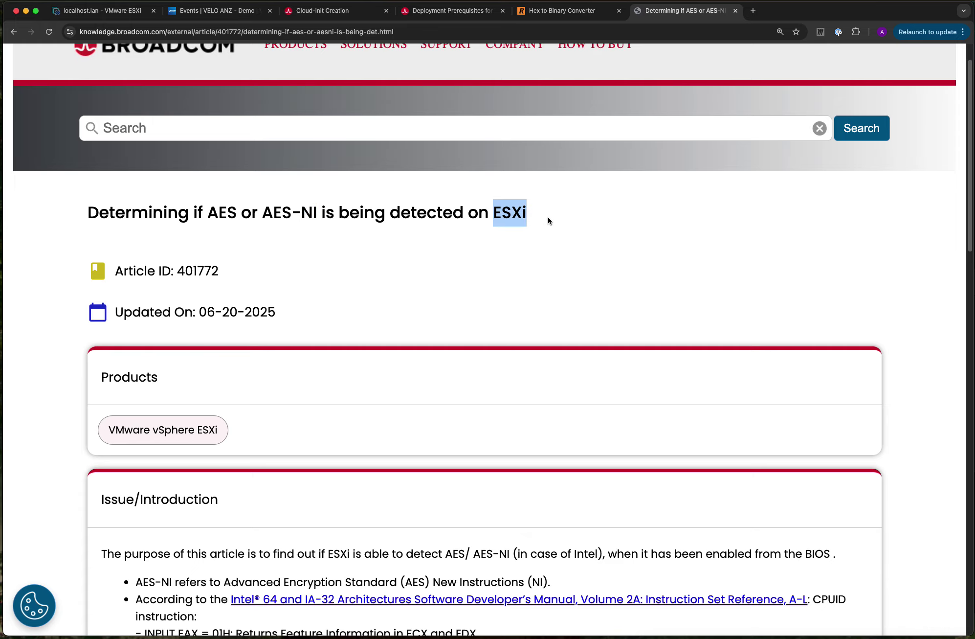
{"action": "scroll", "coordinate": [468, 286], "scroll_direction": "down", "scroll_amount": 10}
{"action": "scroll", "coordinate": [467, 281], "scroll_direction": "down", "scroll_amount": 7}
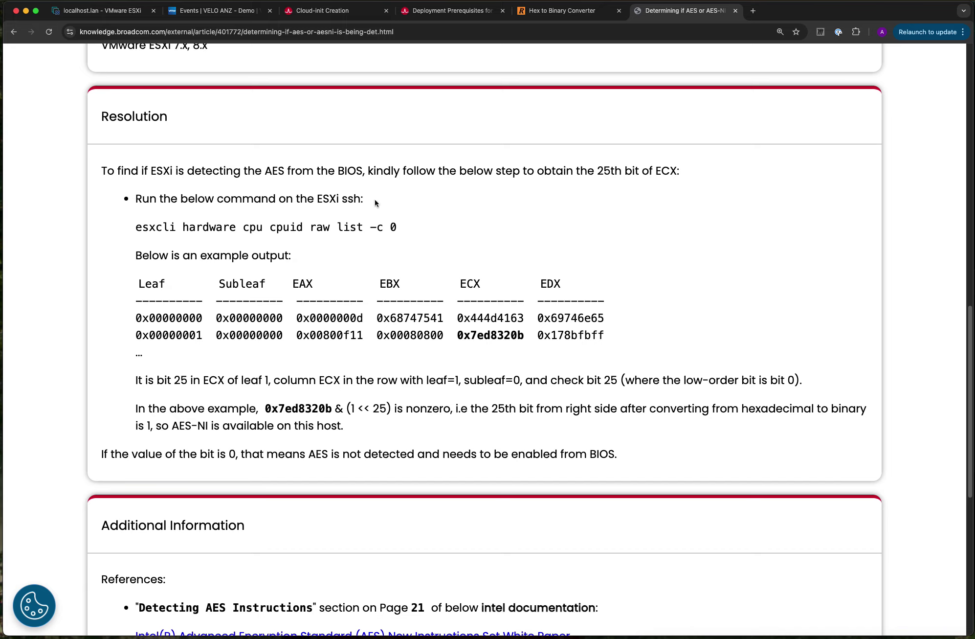
Examine the article's esxcli command and, in its example output, the ECX column and the leaf 0x00000001 row.
{"action": "left_click_drag", "start_coordinate": [136, 228], "coordinate": [410, 233]}
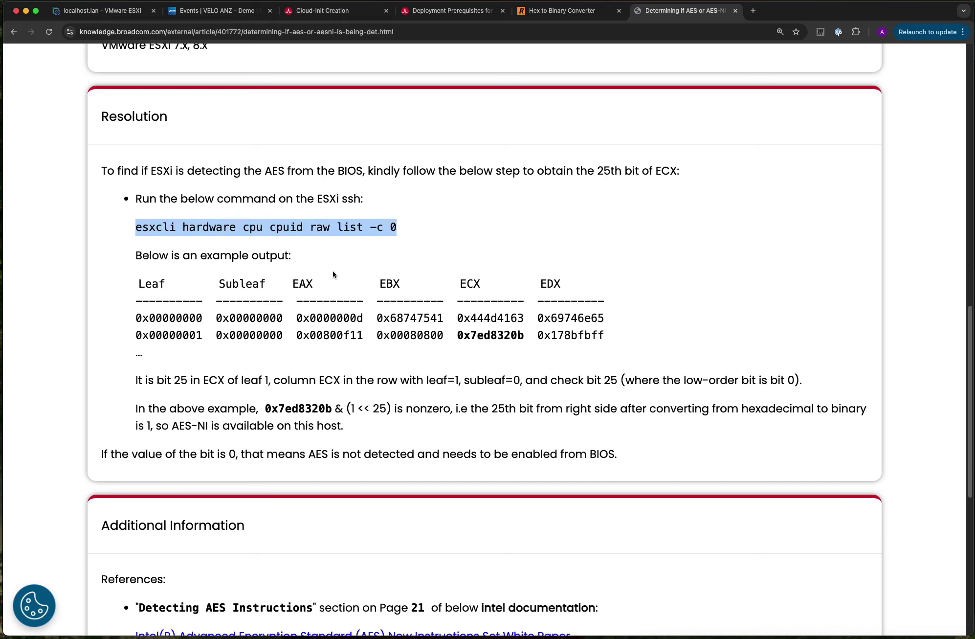
{"action": "scroll", "coordinate": [333, 274], "scroll_direction": "down", "scroll_amount": 1}
{"action": "left_click", "coordinate": [467, 274]}
{"action": "double_click", "coordinate": [467, 274]}
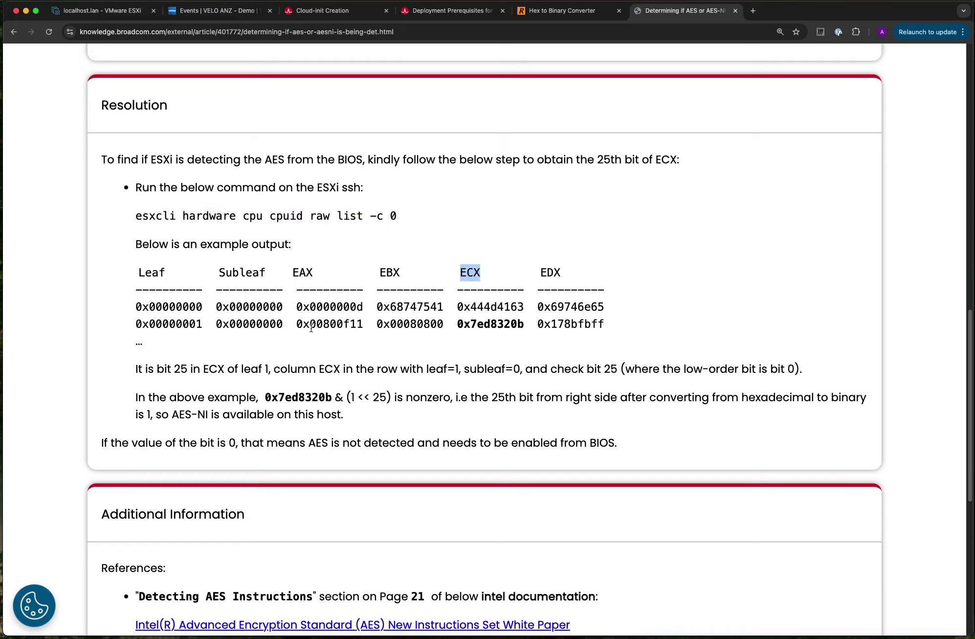
{"action": "left_click_drag", "start_coordinate": [137, 322], "coordinate": [200, 324]}
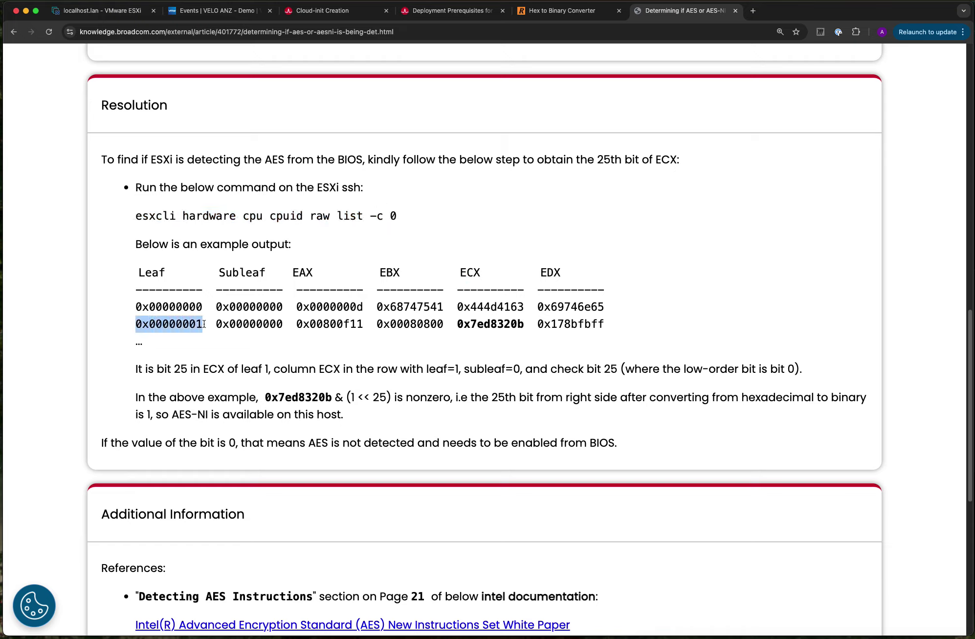
{"action": "left_click", "coordinate": [200, 324]}
Copy the example ECX value 0x7ed8320b from the article and convert it to binary in the Hex to Binary converter.
{"action": "double_click", "coordinate": [499, 324]}
{"action": "key", "text": "super+c"}
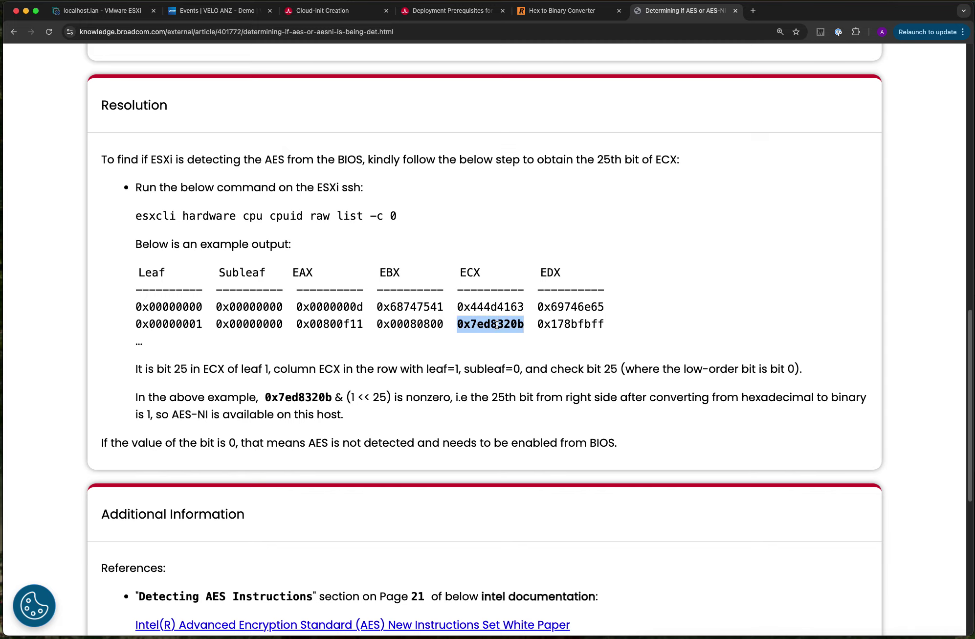
{"action": "left_click", "coordinate": [557, 11]}
{"action": "key", "text": "super+v"}
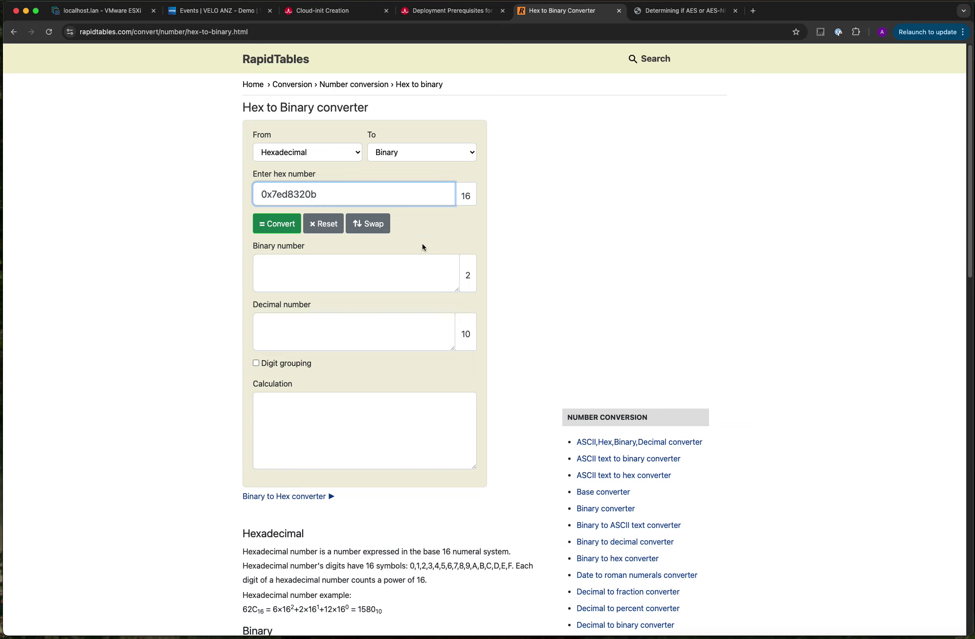
{"action": "left_click", "coordinate": [280, 227]}
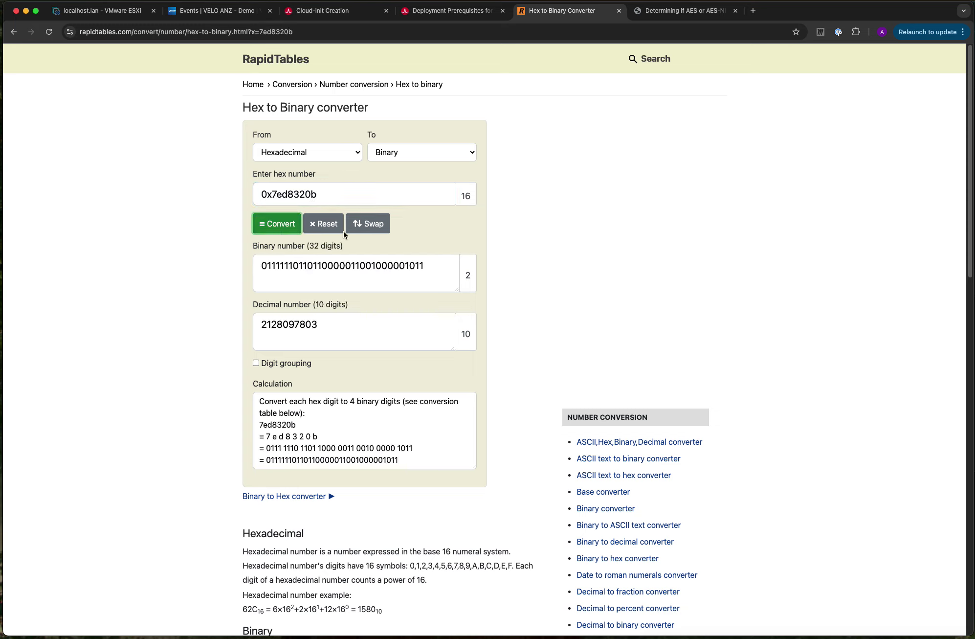
Turn on digit grouping and check the 25th digit from the right of the binary number against the article's instructions.
{"action": "left_click", "coordinate": [256, 363]}
{"action": "left_click", "coordinate": [442, 266]}
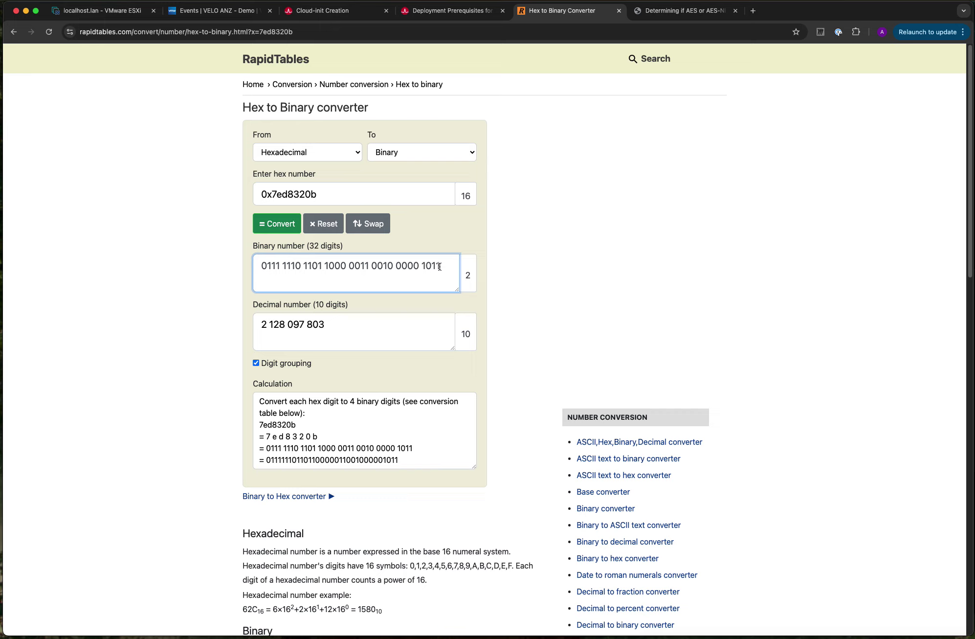
{"action": "left_click_drag", "start_coordinate": [441, 266], "coordinate": [300, 266]}
{"action": "left_click", "coordinate": [666, 11]}
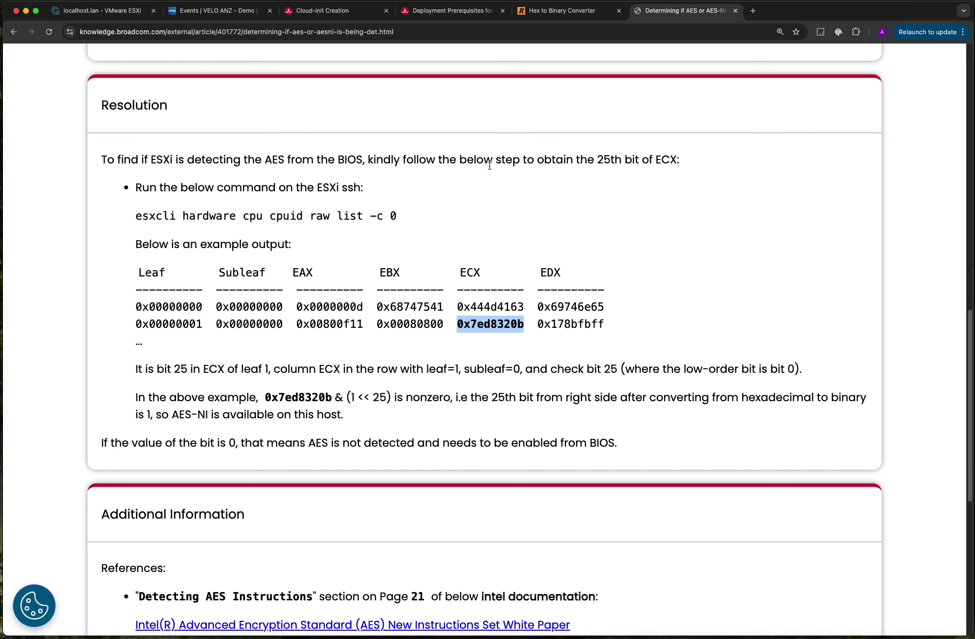
{"action": "left_click", "coordinate": [562, 15]}
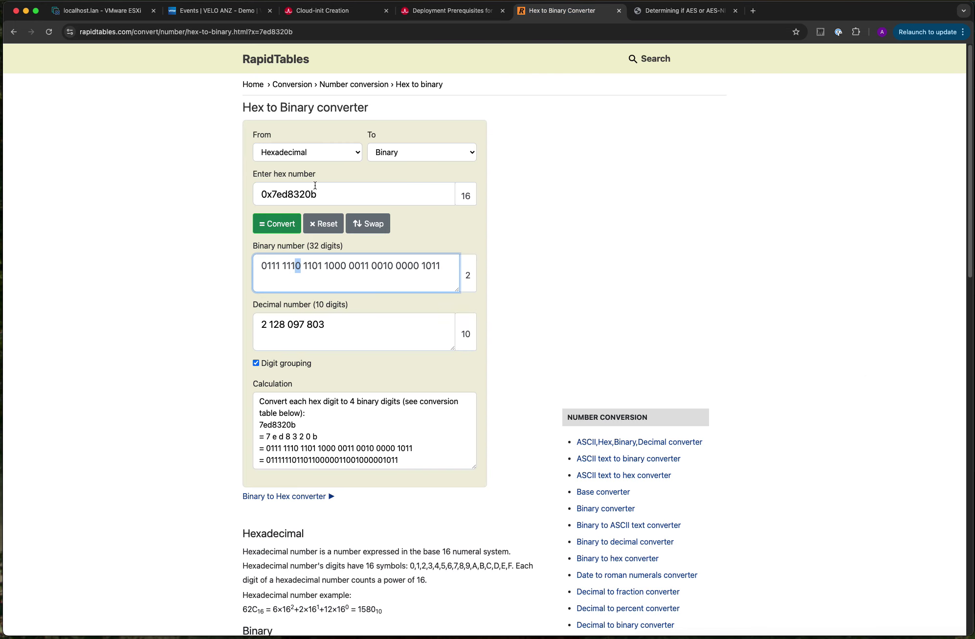
{"action": "left_click_drag", "start_coordinate": [320, 194], "coordinate": [209, 194]}
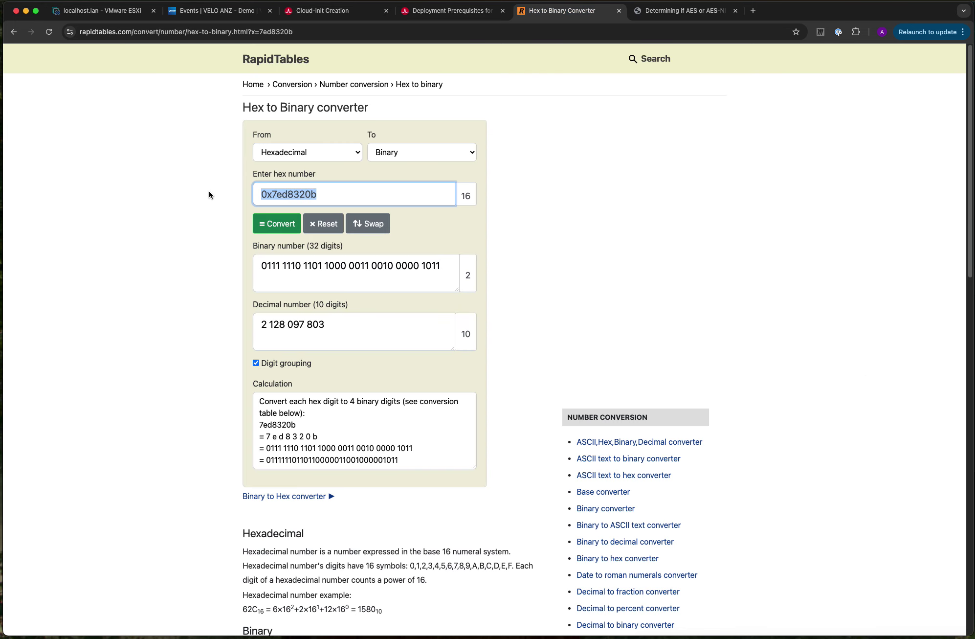
Copy the ESXi host's IP address from the URL of the ESXi Host Client page.
{"action": "left_click", "coordinate": [88, 11]}
{"action": "left_click", "coordinate": [188, 31]}
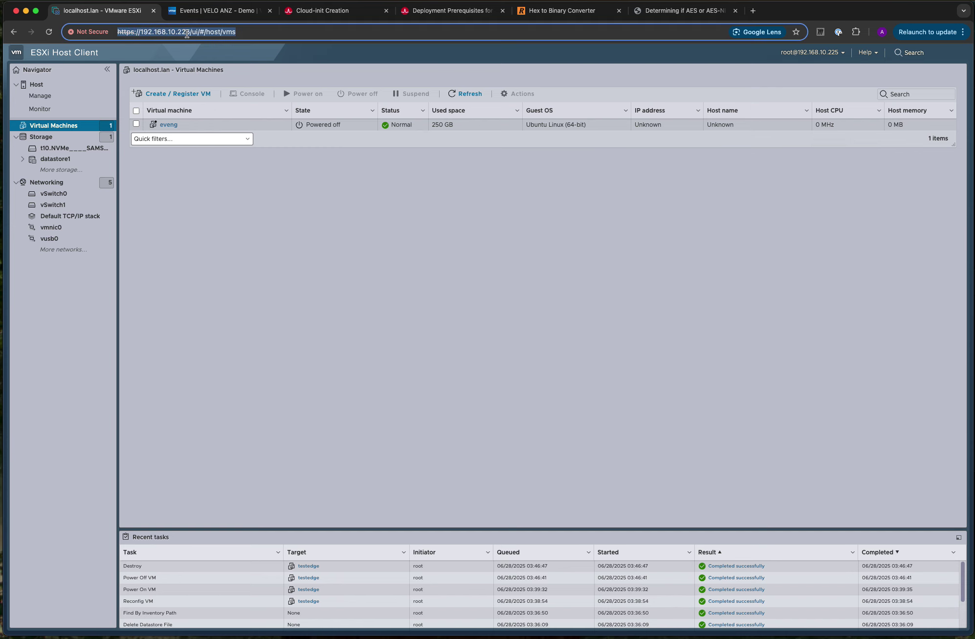
{"action": "left_click", "coordinate": [189, 31]}
{"action": "left_click_drag", "start_coordinate": [190, 31], "coordinate": [142, 27]}
{"action": "key", "text": "super+c"}
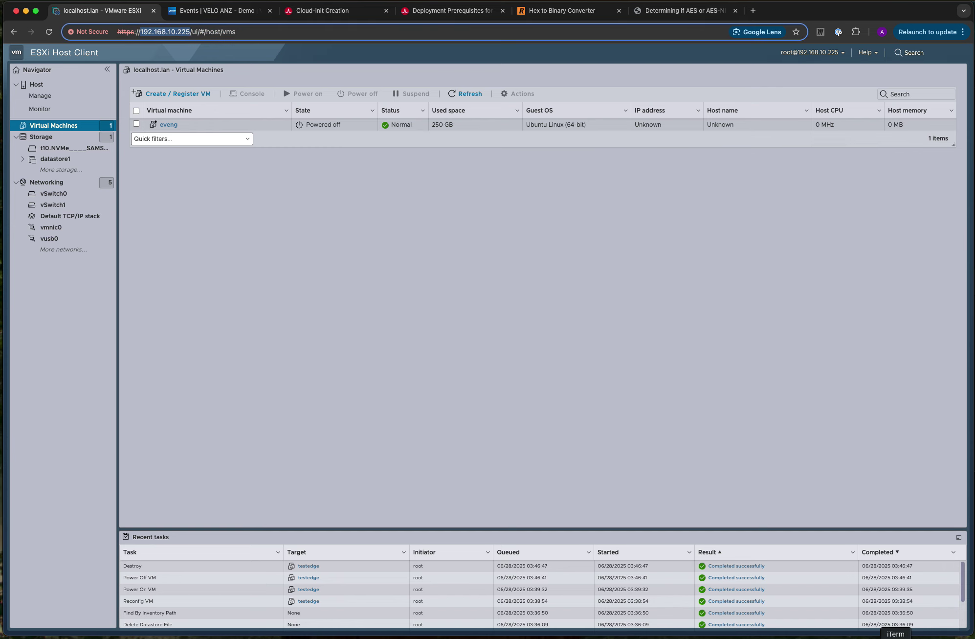
{"action": "left_click", "coordinate": [896, 636]}
{"action": "key", "text": "Return"}
{"action": "key", "text": "Return"}
{"action": "key", "text": "Return"}
{"action": "type", "text": "ss"}
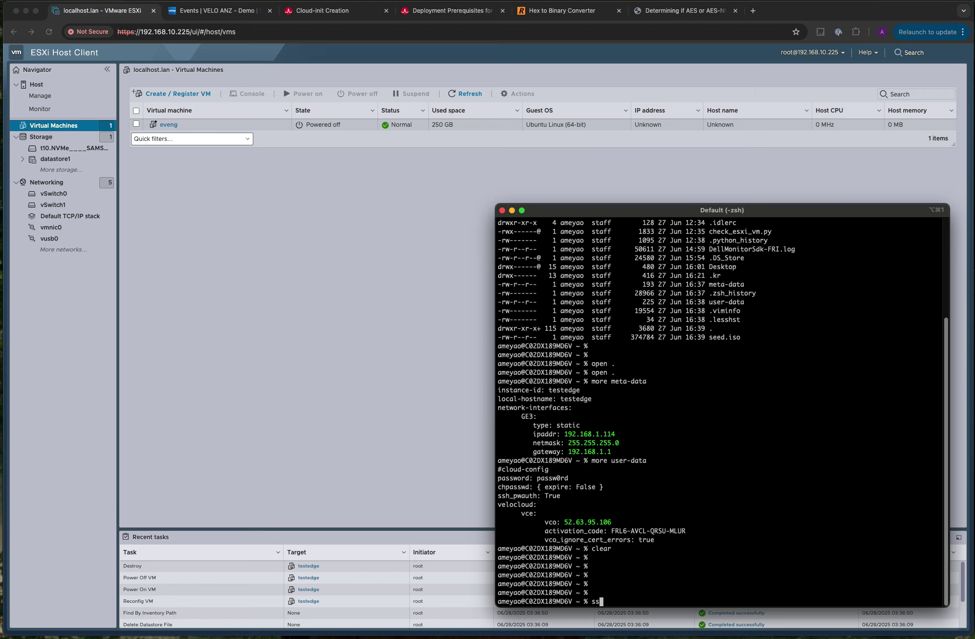
{"action": "type", "text": "h root@"}
{"action": "key", "text": "super+v"}
{"action": "key", "text": "Return"}
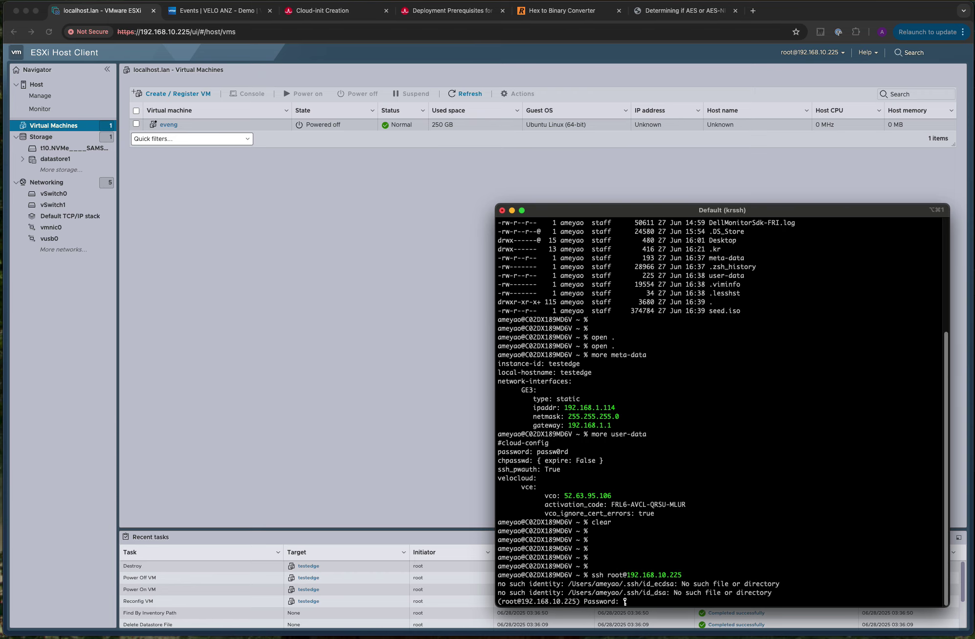
Log in to the ESXi shell by entering the root account password.
{"action": "key", "text": "Return"}
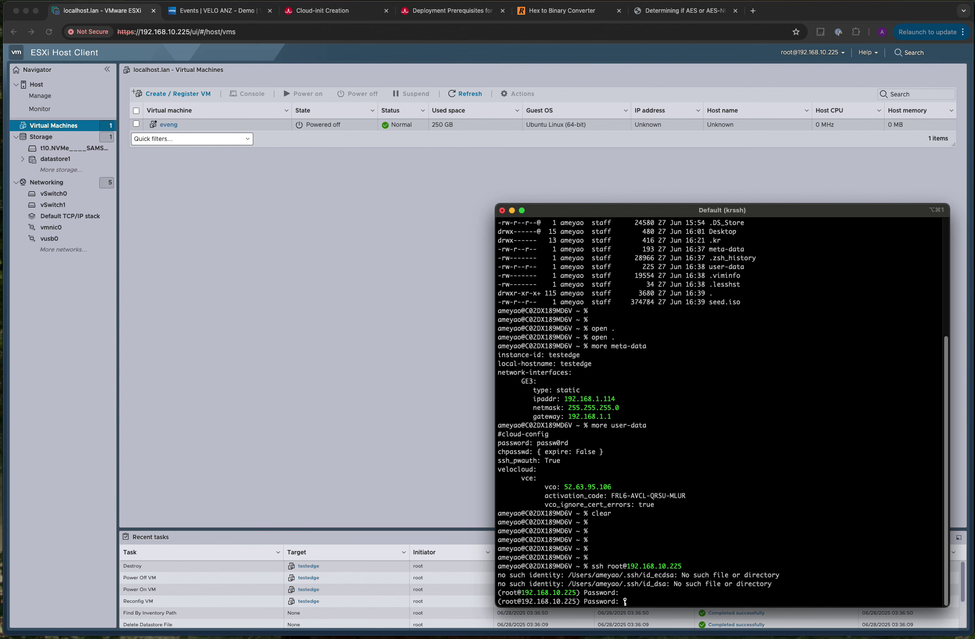
{"action": "key", "text": "Return"}
{"action": "key", "text": "Return"}
{"action": "key", "text": "Return"}
{"action": "key", "text": "Return"}
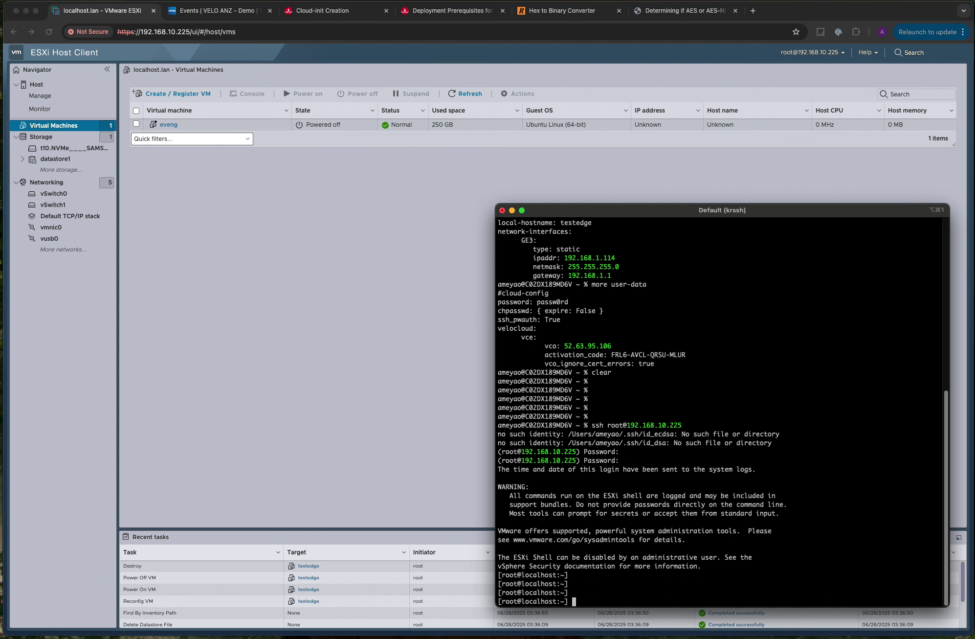
Copy the command esxcli hardware cpu cpuid raw list -c 0 from the AES-NI article and run it in the ESXi SSH session.
{"action": "left_click", "coordinate": [454, 11]}
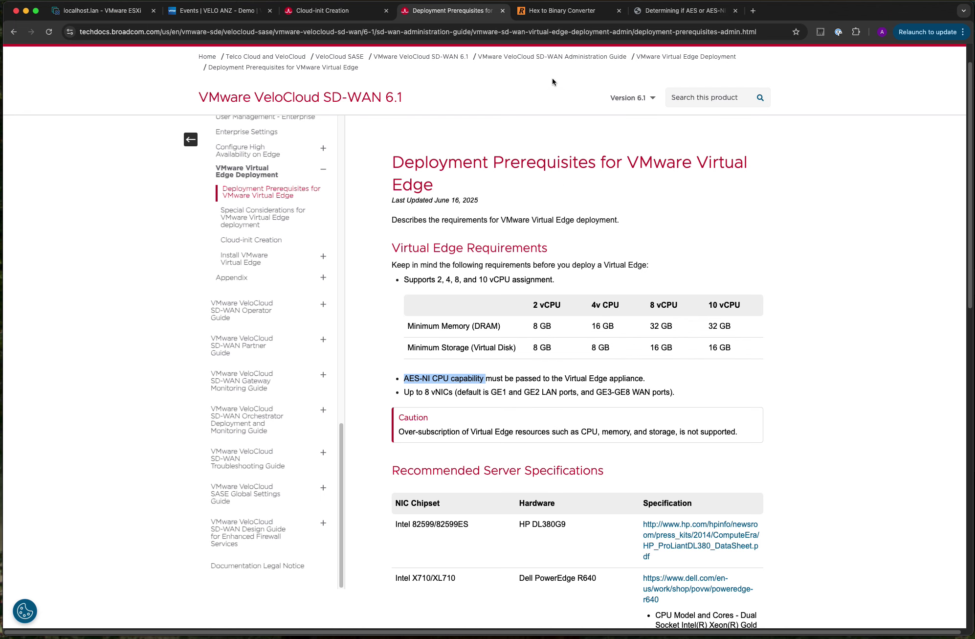
{"action": "left_click", "coordinate": [657, 12]}
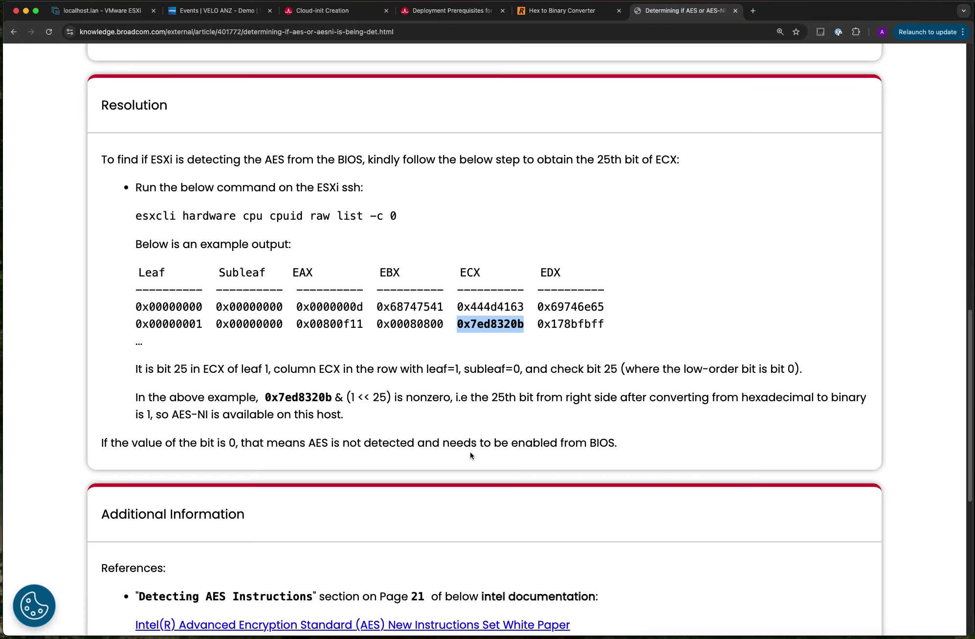
{"action": "scroll", "coordinate": [444, 482], "scroll_direction": "down", "scroll_amount": 8}
{"action": "scroll", "coordinate": [370, 339], "scroll_direction": "up", "scroll_amount": 10}
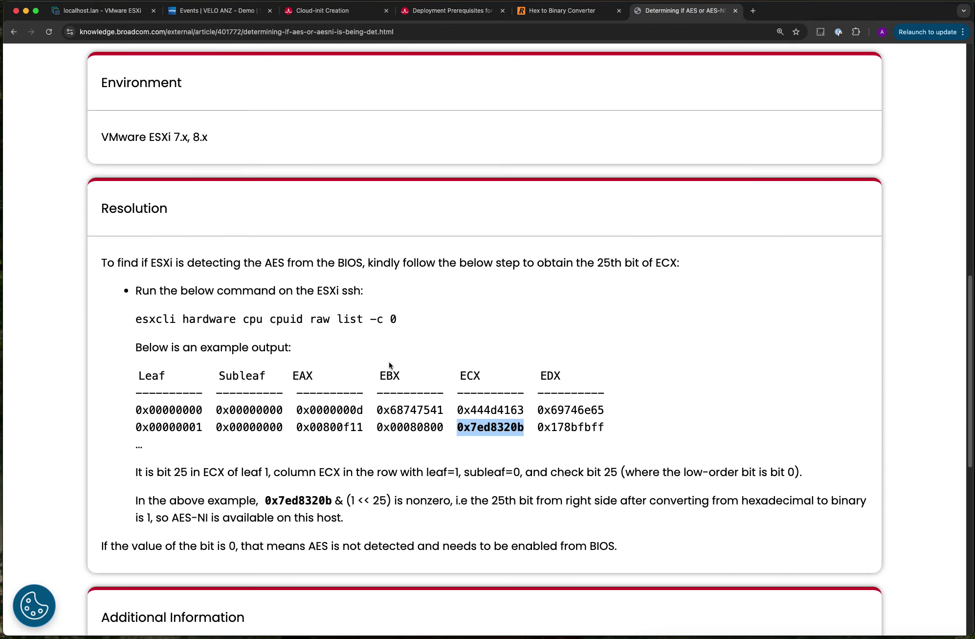
{"action": "left_click_drag", "start_coordinate": [396, 319], "coordinate": [128, 321]}
{"action": "key", "text": "super+c"}
{"action": "key", "text": "super+tab"}
{"action": "key", "text": "super+v"}
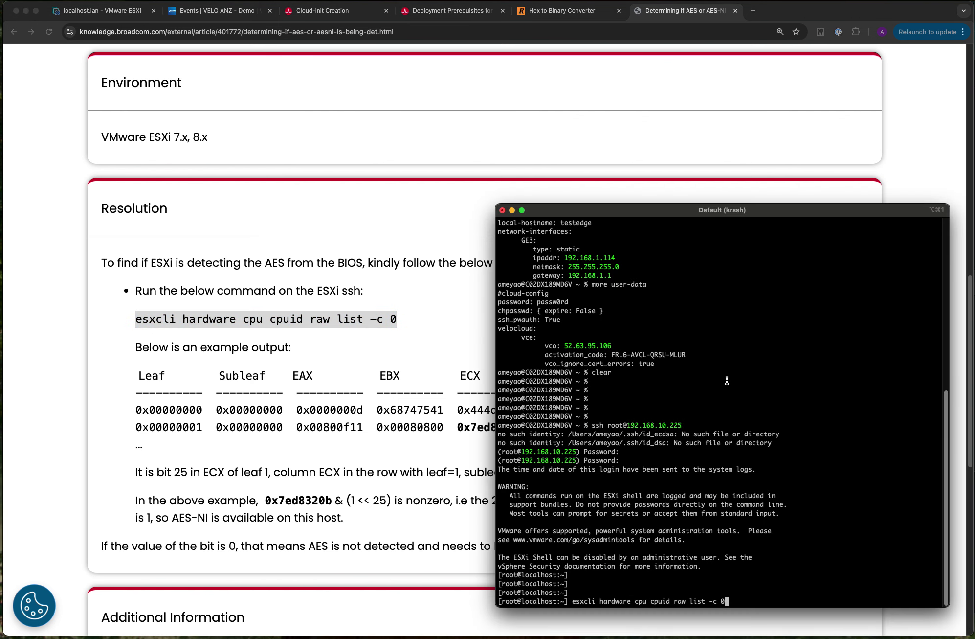
{"action": "key", "text": "Return"}
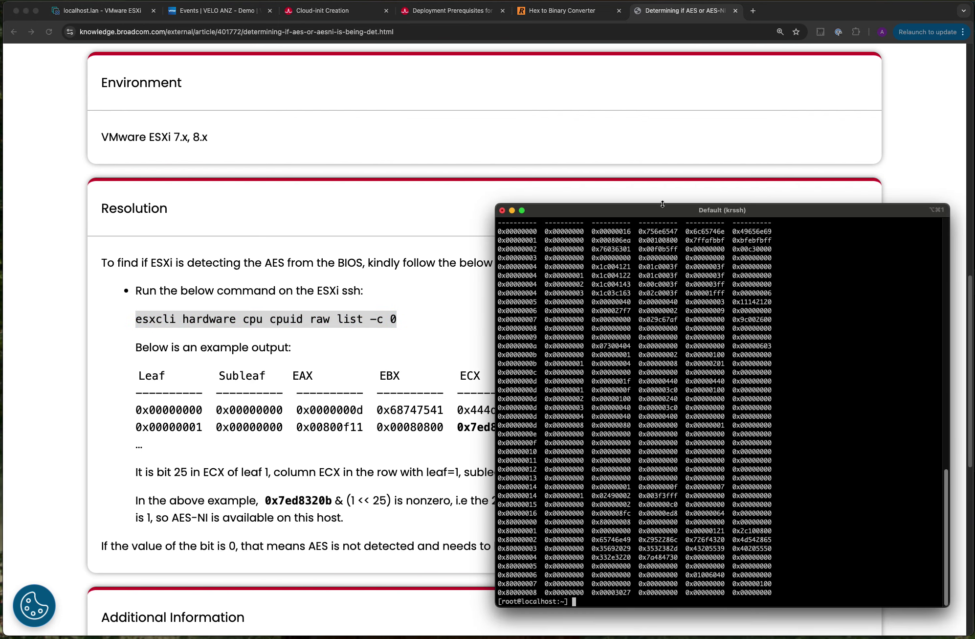
Make the terminal window taller and copy the ECX value in the leaf 0x00000001 row.
{"action": "left_click_drag", "start_coordinate": [662, 205], "coordinate": [662, 126]}
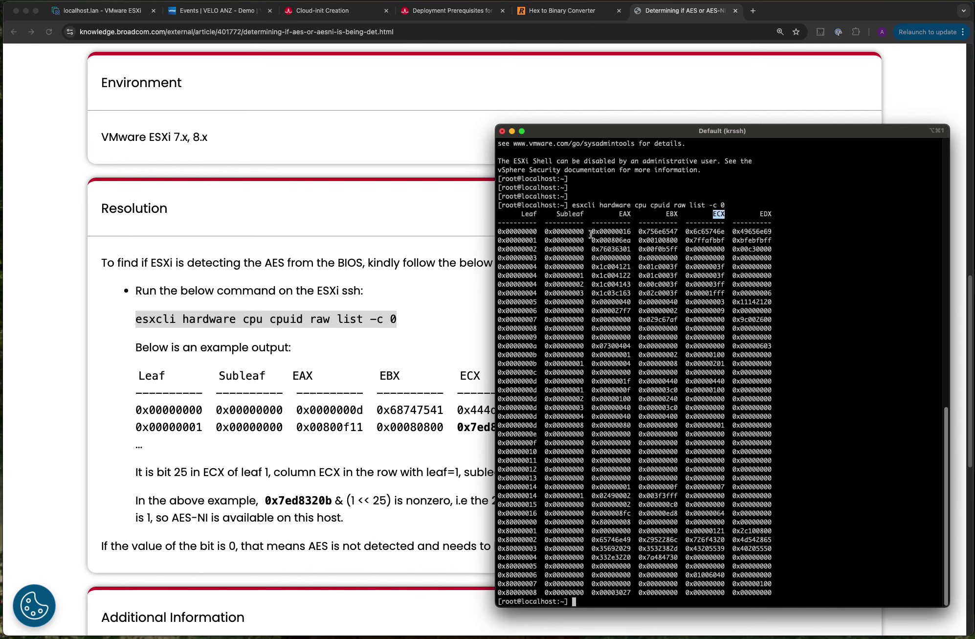
{"action": "double_click", "coordinate": [514, 241]}
{"action": "double_click", "coordinate": [705, 240]}
Convert the host's ECX value 0x7ffafbbf to binary in the browser's converter and highlight the 25th digit from the right.
{"action": "left_click", "coordinate": [544, 10]}
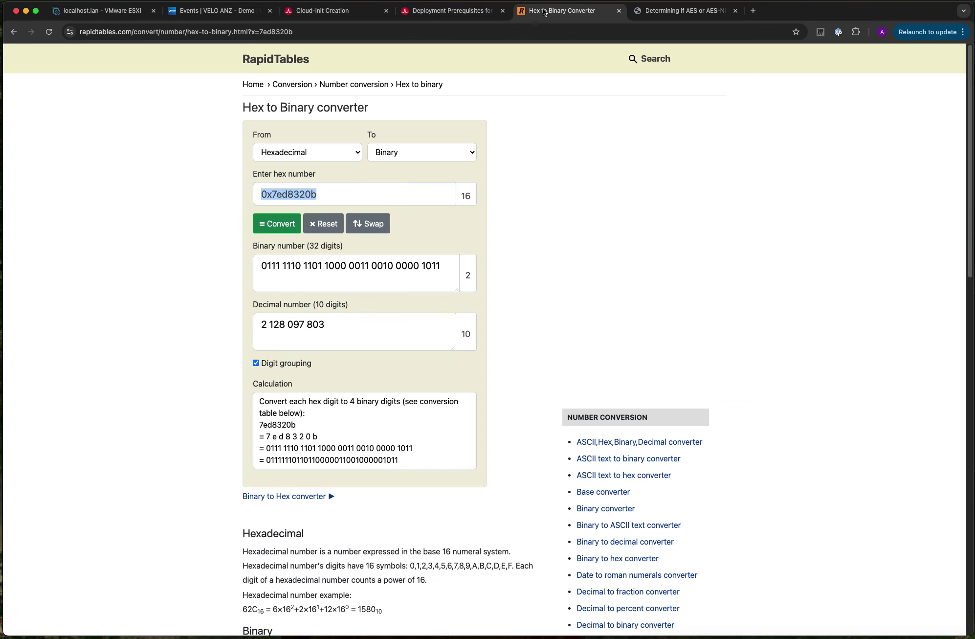
{"action": "left_click_drag", "start_coordinate": [333, 197], "coordinate": [224, 198]}
{"action": "key", "text": "super+v"}
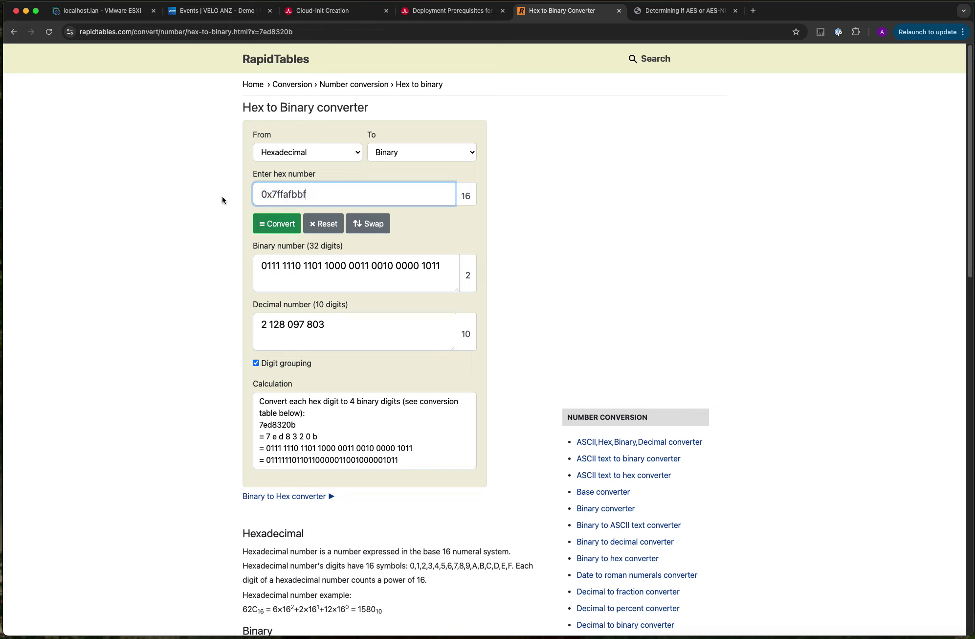
{"action": "left_click", "coordinate": [275, 228]}
{"action": "left_click_drag", "start_coordinate": [296, 267], "coordinate": [298, 267]}
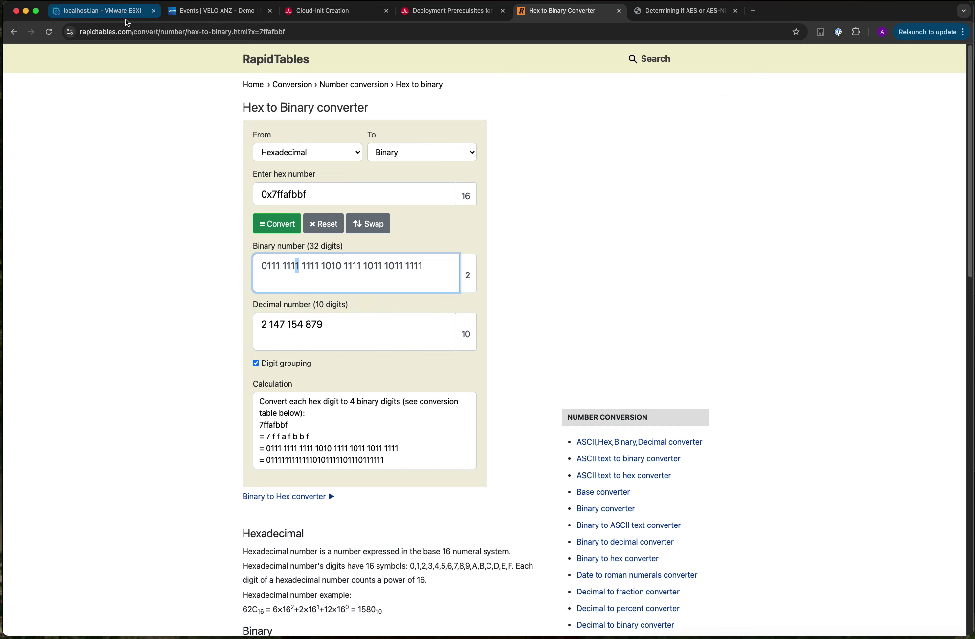
Review the Virtual Edge deployment prerequisites article, covering the vCPU, server and NIC specifications and the supported operating systems.
{"action": "left_click", "coordinate": [449, 15]}
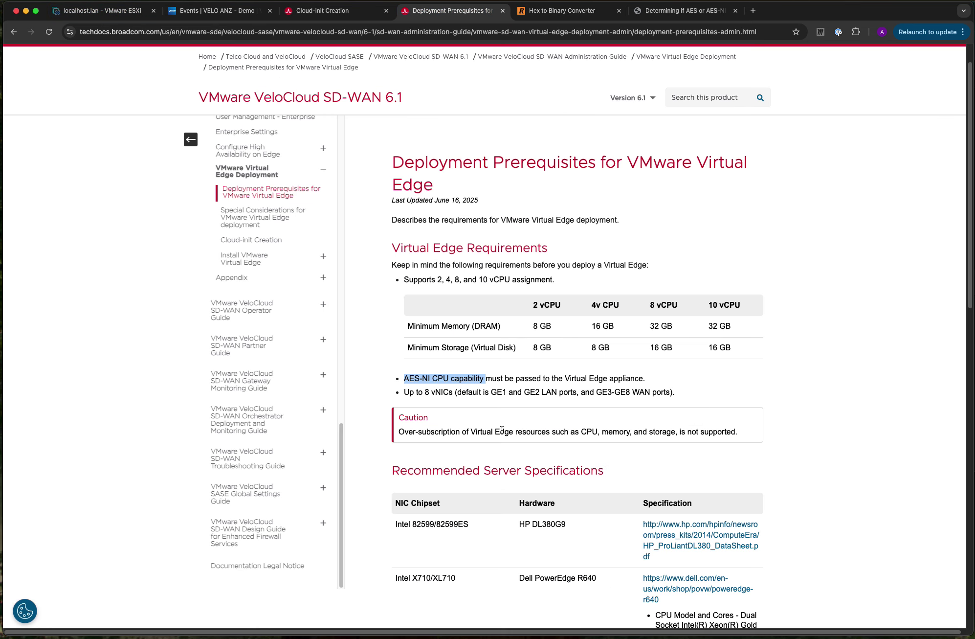
{"action": "left_click", "coordinate": [444, 390]}
{"action": "scroll", "coordinate": [527, 401], "scroll_direction": "down", "scroll_amount": 3}
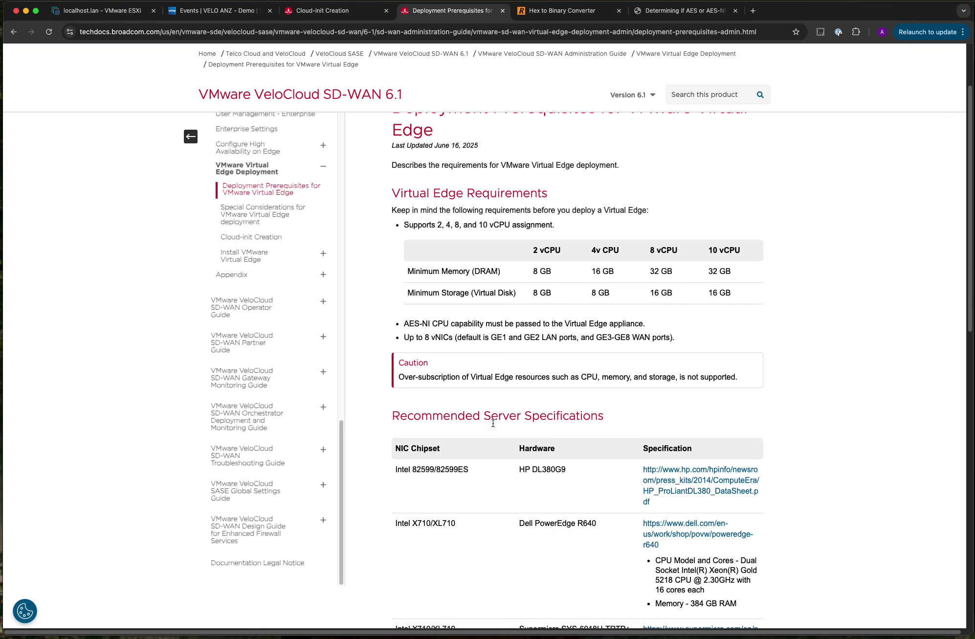
{"action": "scroll", "coordinate": [461, 313], "scroll_direction": "up", "scroll_amount": 4}
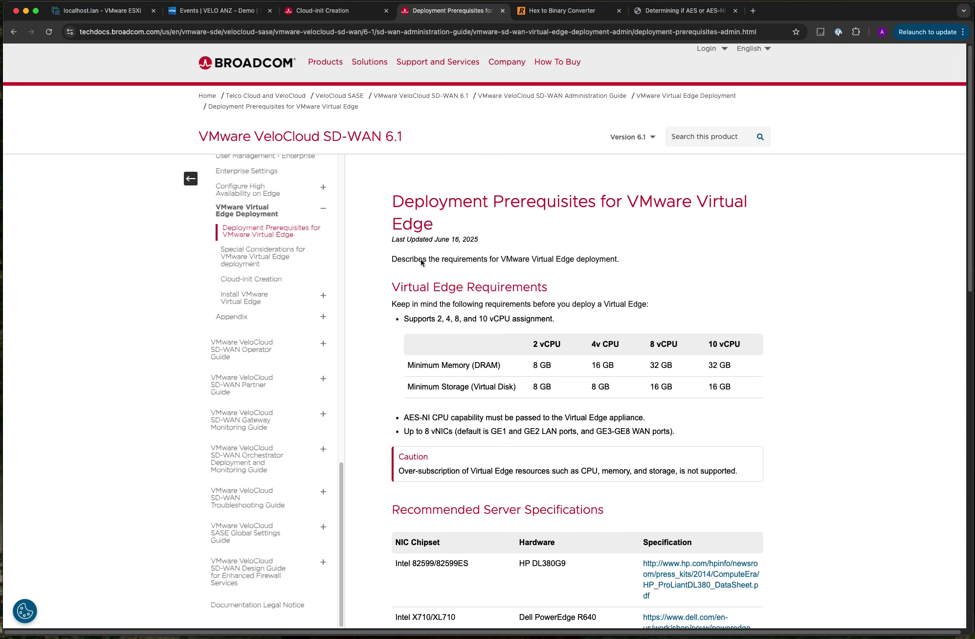
{"action": "left_click_drag", "start_coordinate": [392, 192], "coordinate": [487, 331]}
{"action": "scroll", "coordinate": [508, 450], "scroll_direction": "down", "scroll_amount": 10}
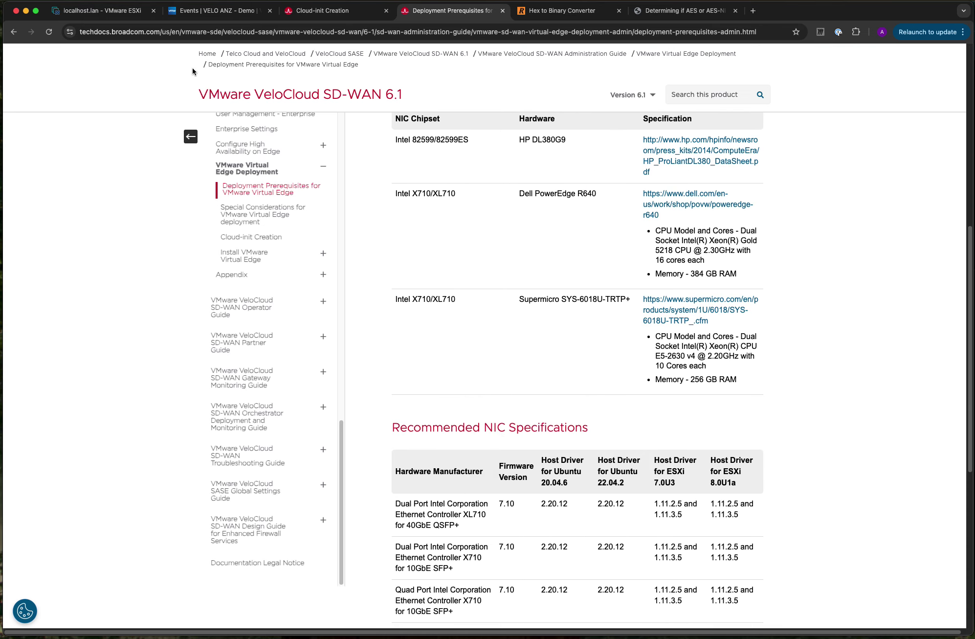
{"action": "scroll", "coordinate": [504, 278], "scroll_direction": "up", "scroll_amount": 2}
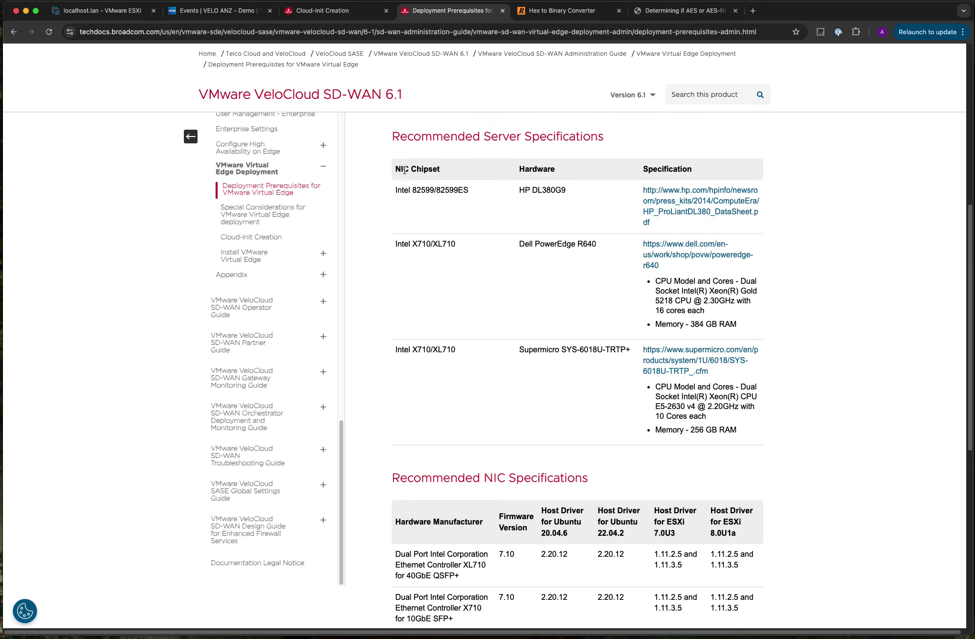
{"action": "scroll", "coordinate": [425, 358], "scroll_direction": "down", "scroll_amount": 5}
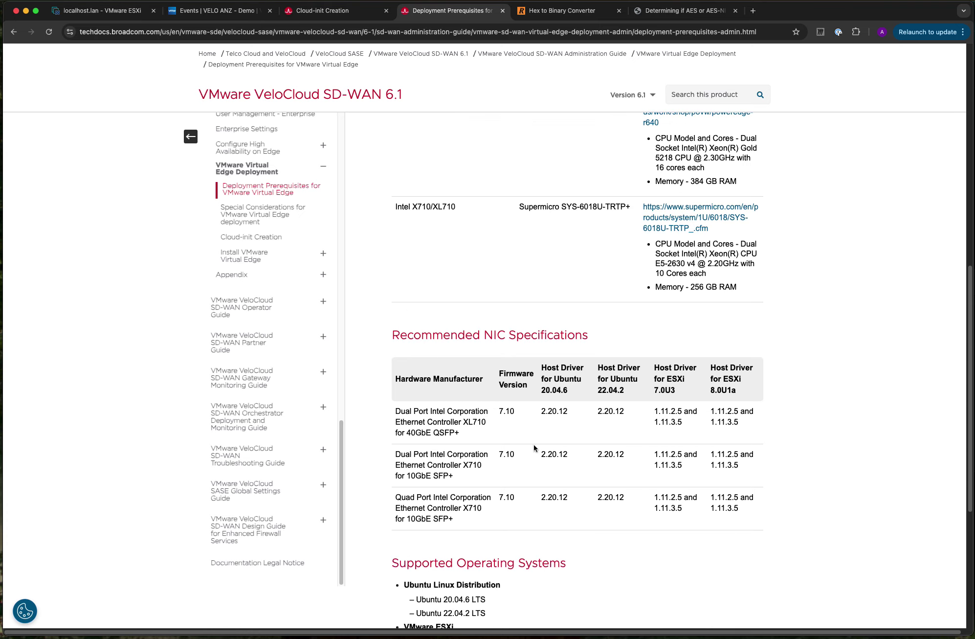
{"action": "scroll", "coordinate": [500, 440], "scroll_direction": "down", "scroll_amount": 2}
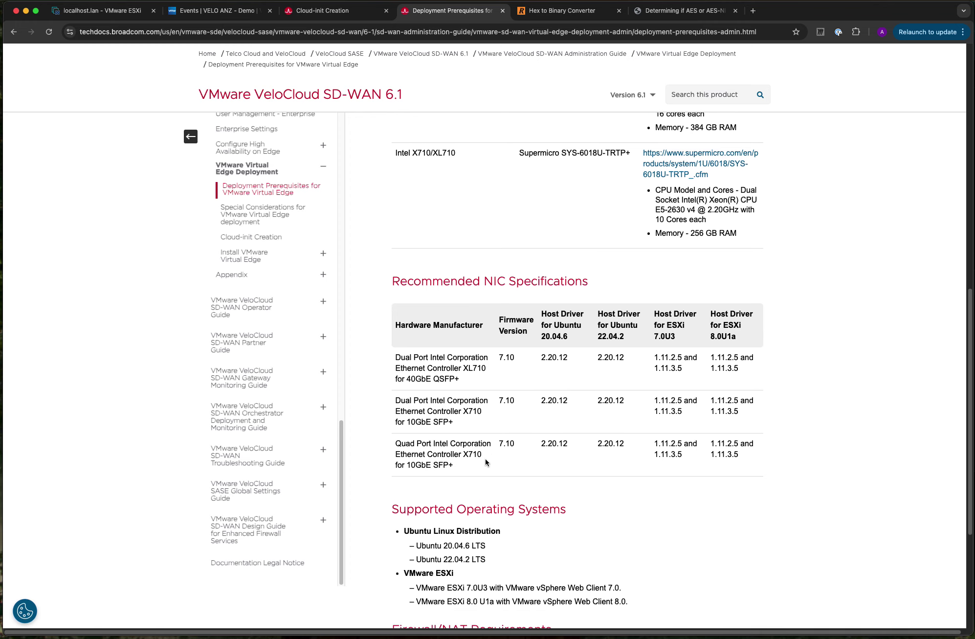
{"action": "scroll", "coordinate": [490, 464], "scroll_direction": "down", "scroll_amount": 2}
{"action": "scroll", "coordinate": [559, 458], "scroll_direction": "up", "scroll_amount": 4}
{"action": "scroll", "coordinate": [559, 458], "scroll_direction": "up", "scroll_amount": 4}
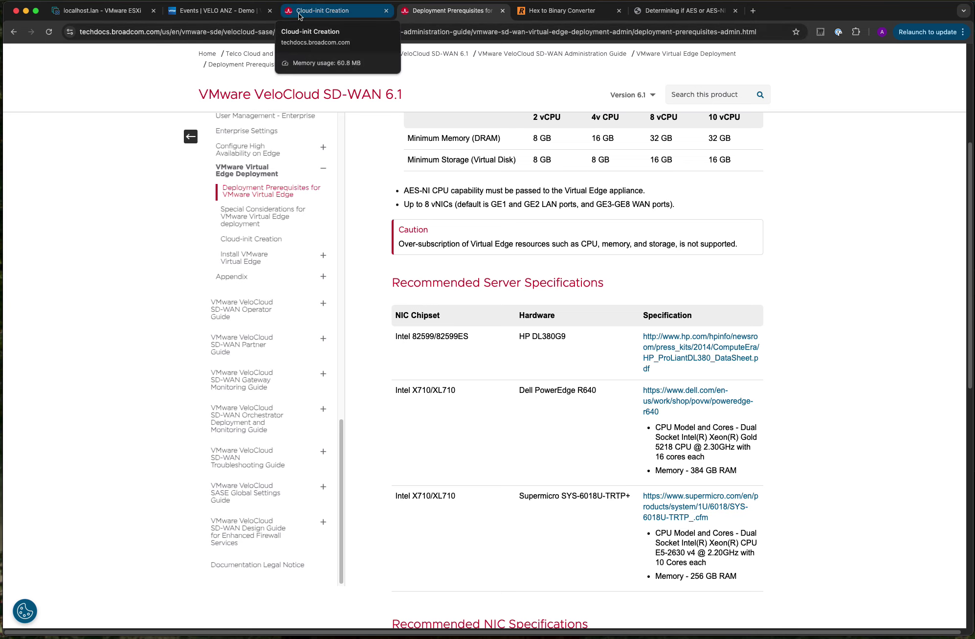
Switch to the VMware Orchestrator and start provisioning a new edge named testedge1 with the Virtual Edge model.
{"action": "left_click", "coordinate": [225, 15]}
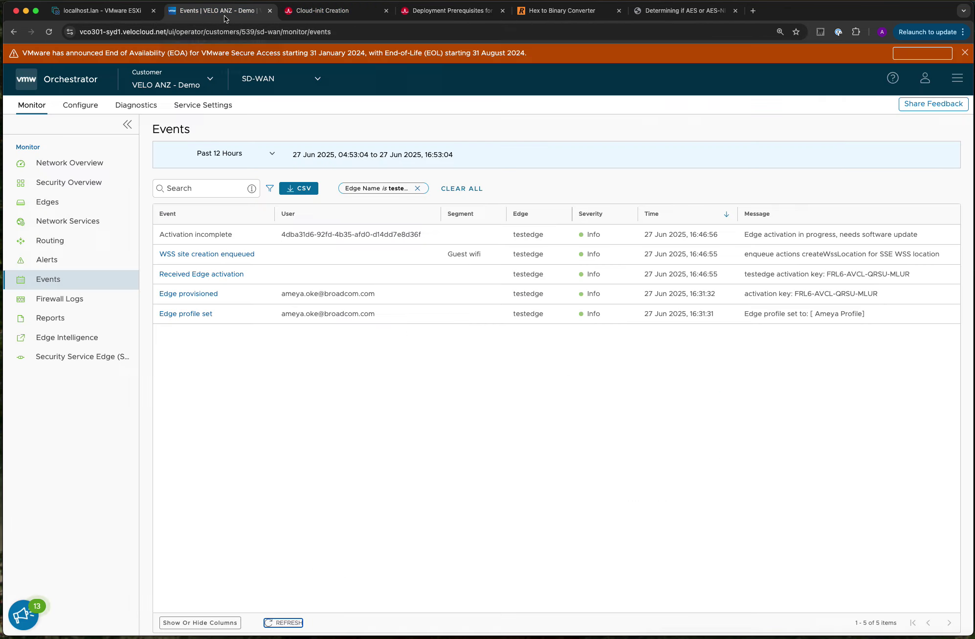
{"action": "left_click", "coordinate": [85, 114]}
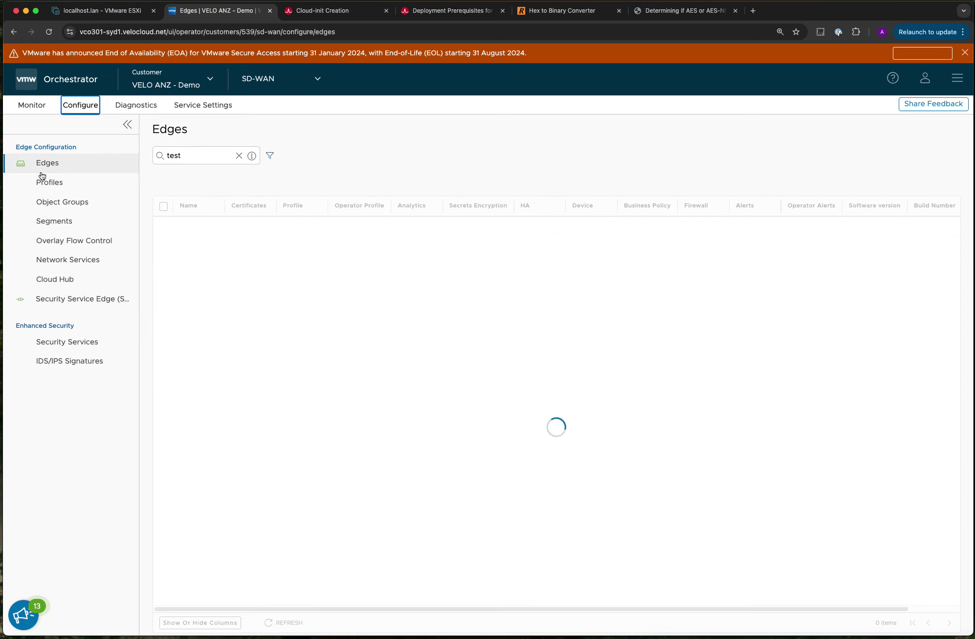
{"action": "left_click", "coordinate": [180, 192]}
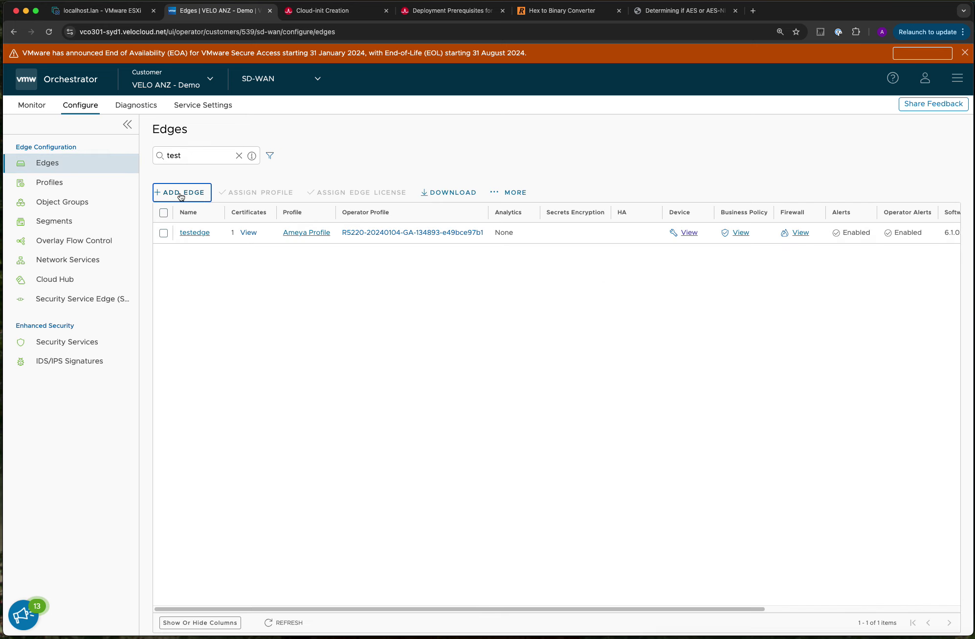
{"action": "left_click", "coordinate": [346, 285]}
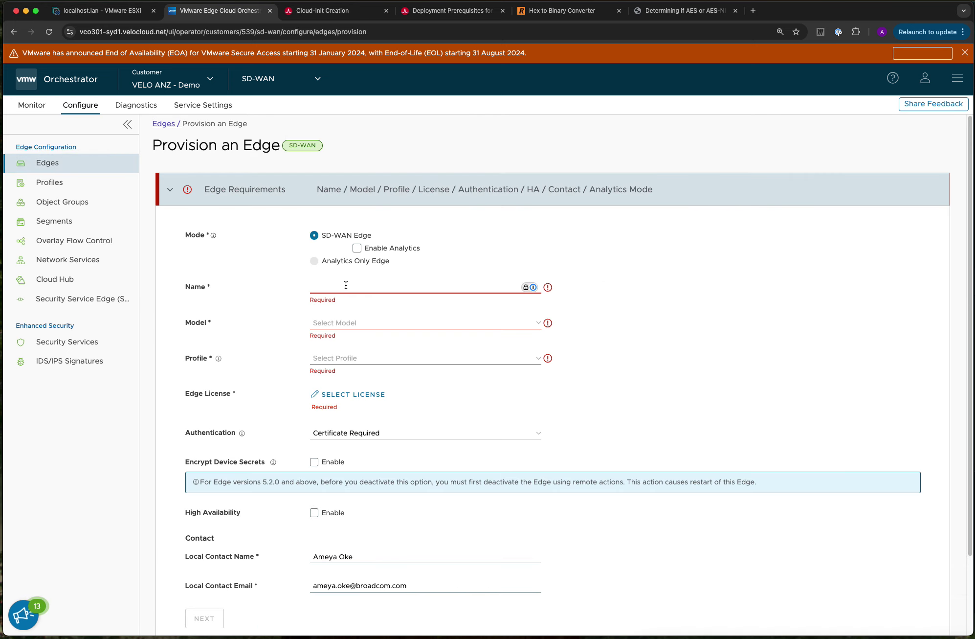
{"action": "type", "text": "testedge1"}
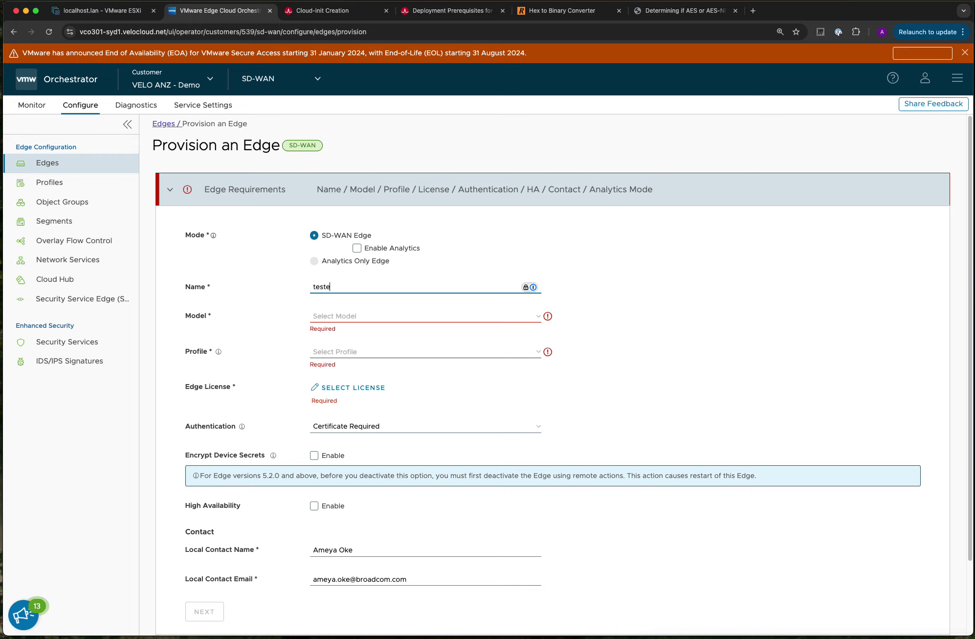
{"action": "left_click", "coordinate": [354, 315]}
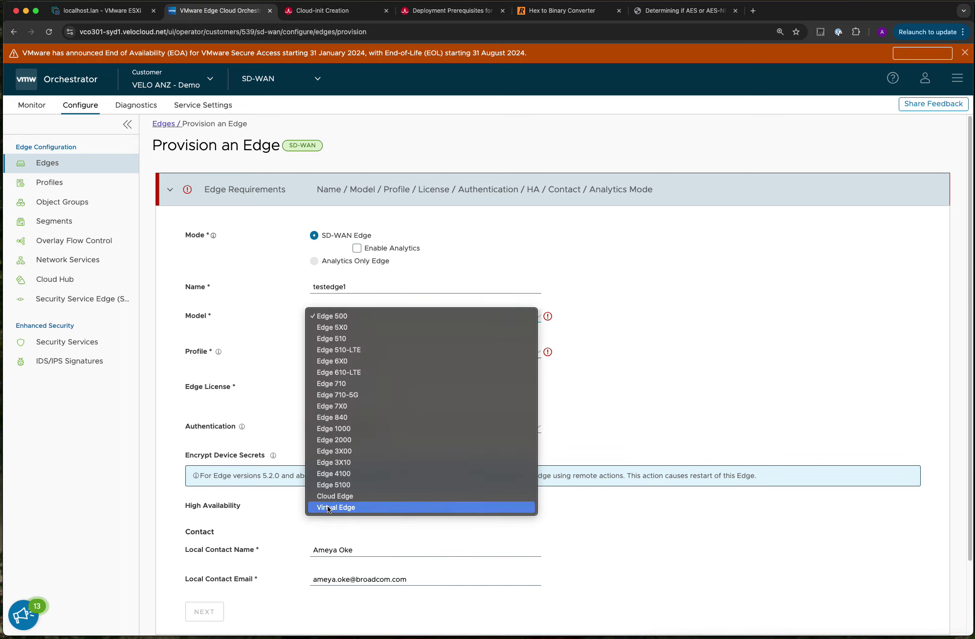
{"action": "left_click", "coordinate": [331, 508]}
Assign the profile named after the local contact and the PREMIUM | 1 Gbps | Asia Pacific | 12 Months license to the edge.
{"action": "left_click", "coordinate": [343, 350]}
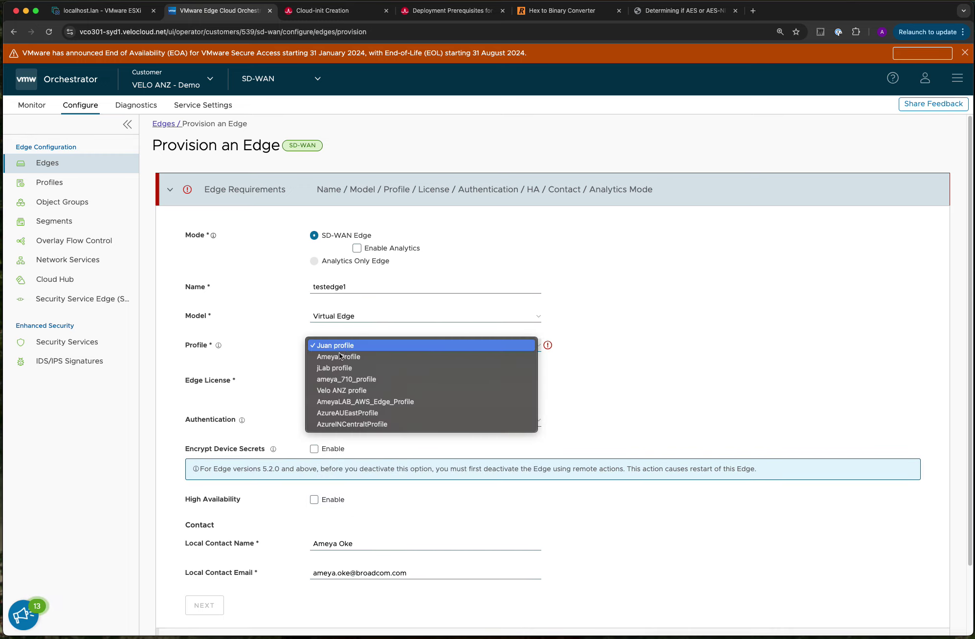
{"action": "left_click", "coordinate": [339, 360]}
{"action": "left_click", "coordinate": [344, 377]}
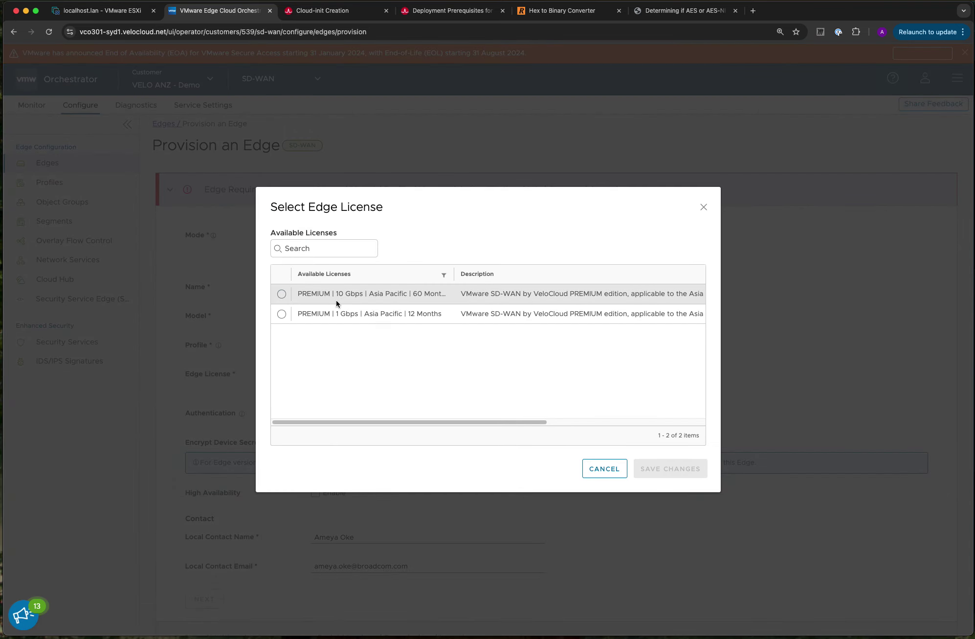
{"action": "left_click", "coordinate": [286, 317]}
{"action": "left_click", "coordinate": [668, 467]}
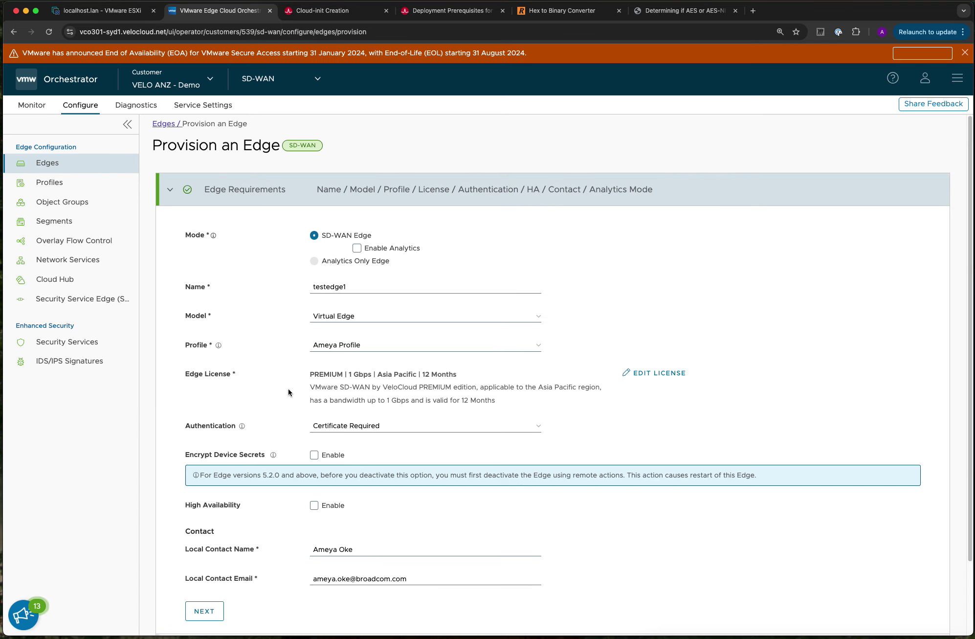
Finish adding testedge1 without additional details and highlight the text introducing its activation key in the provisioning notice.
{"action": "scroll", "coordinate": [290, 390], "scroll_direction": "down", "scroll_amount": 3}
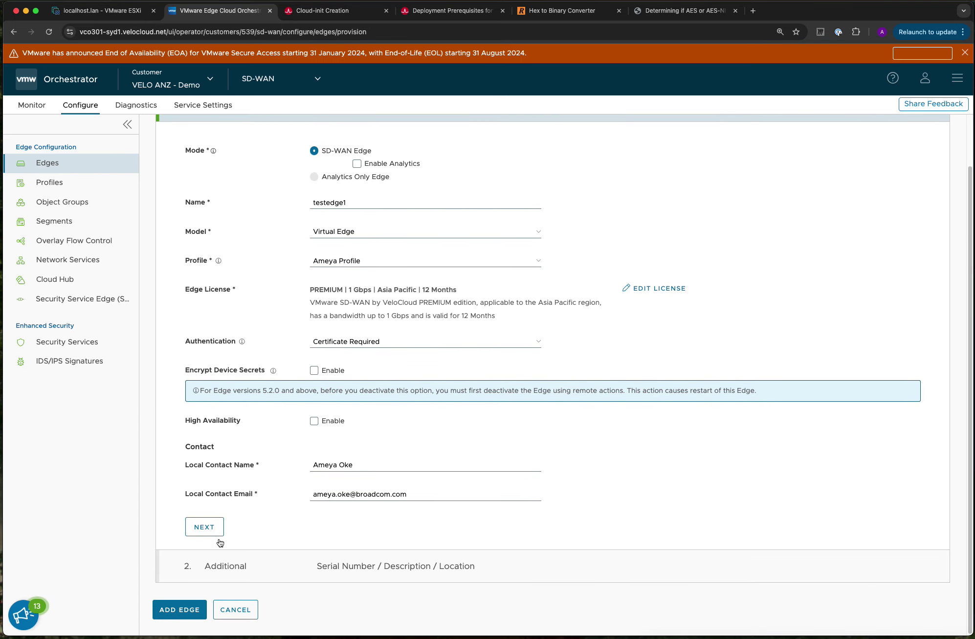
{"action": "left_click", "coordinate": [204, 525]}
{"action": "left_click", "coordinate": [185, 418]}
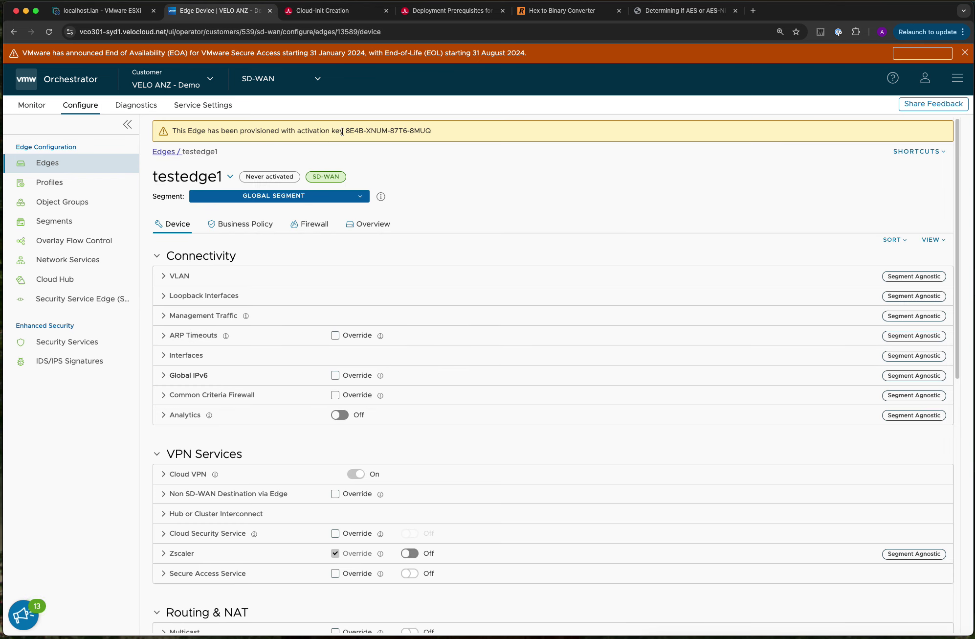
{"action": "left_click_drag", "start_coordinate": [345, 131], "coordinate": [172, 131]}
{"action": "left_click", "coordinate": [438, 160]}
Examine the Cloud-init Creation article's introduction and highlight the metadata and user-data files named in its section heading.
{"action": "left_click", "coordinate": [326, 13]}
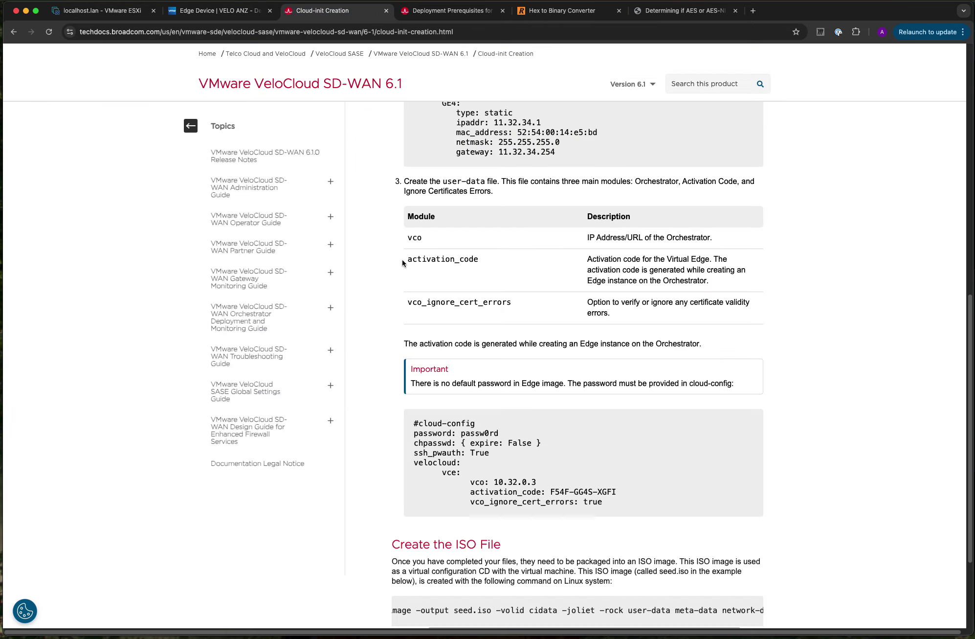
{"action": "scroll", "coordinate": [567, 282], "scroll_direction": "up", "scroll_amount": 6}
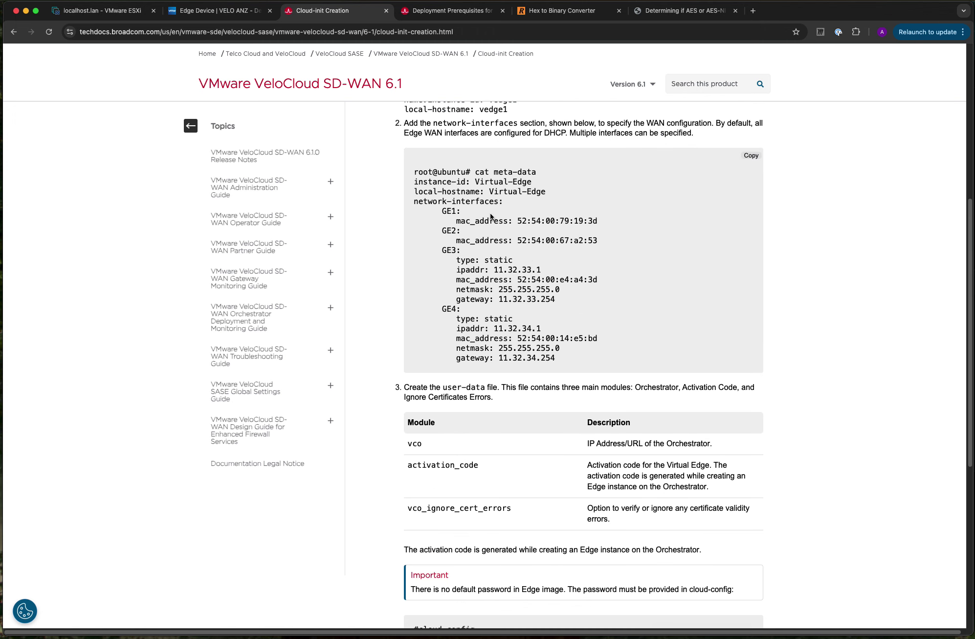
{"action": "scroll", "coordinate": [526, 256], "scroll_direction": "up", "scroll_amount": 4}
{"action": "scroll", "coordinate": [477, 309], "scroll_direction": "up", "scroll_amount": 3}
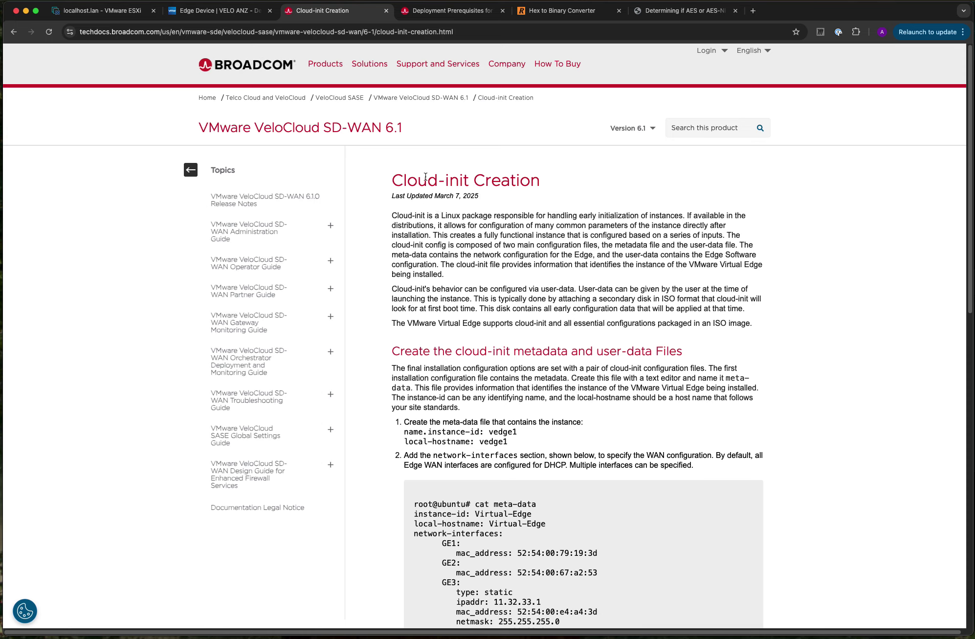
{"action": "left_click_drag", "start_coordinate": [393, 179], "coordinate": [482, 180]}
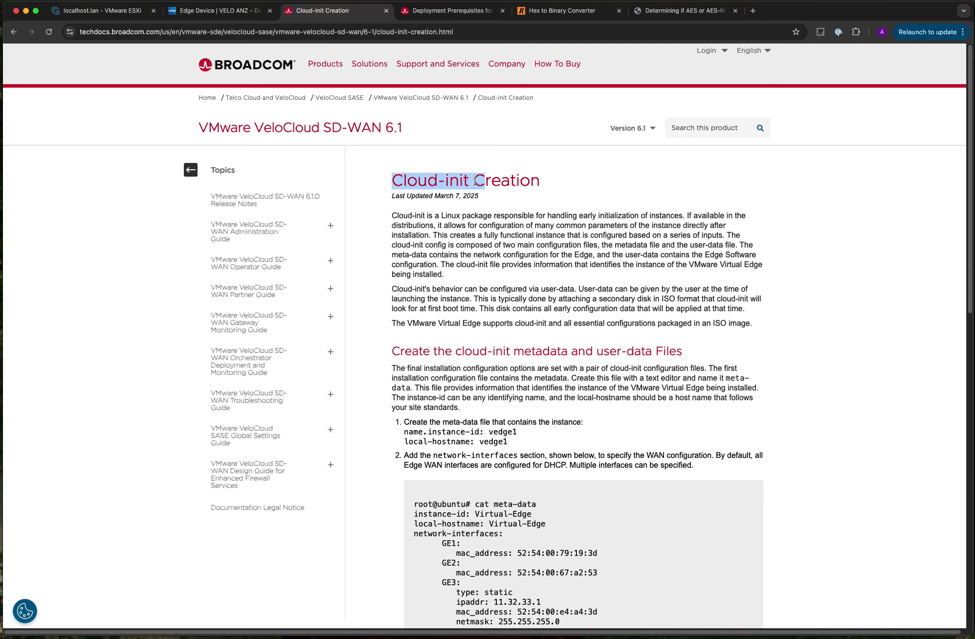
{"action": "left_click", "coordinate": [471, 181]}
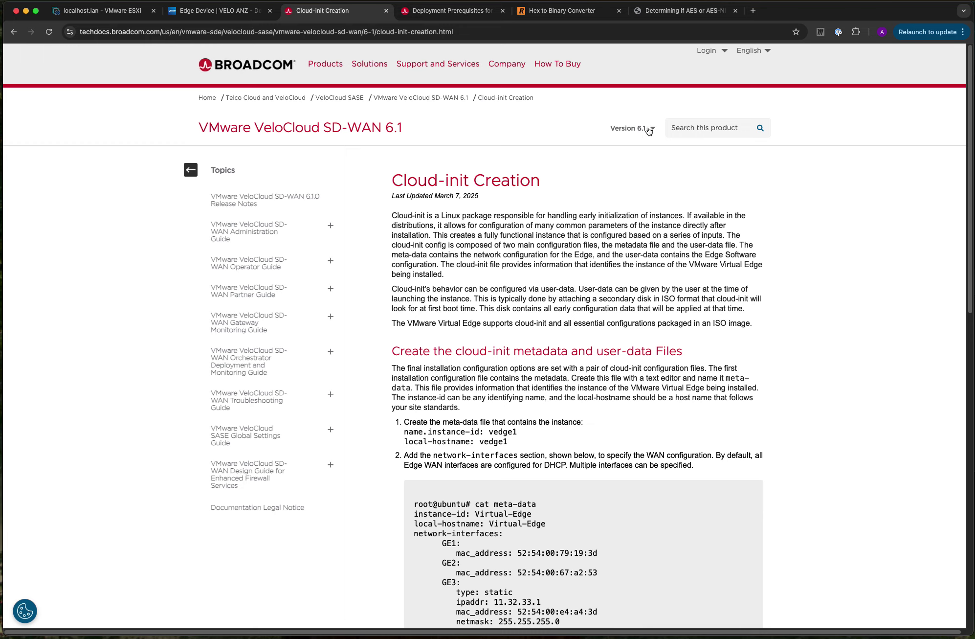
{"action": "scroll", "coordinate": [536, 364], "scroll_direction": "down", "scroll_amount": 5}
{"action": "scroll", "coordinate": [533, 361], "scroll_direction": "up", "scroll_amount": 2}
{"action": "double_click", "coordinate": [542, 259]}
{"action": "left_click_drag", "start_coordinate": [597, 259], "coordinate": [653, 260]}
{"action": "double_click", "coordinate": [534, 257]}
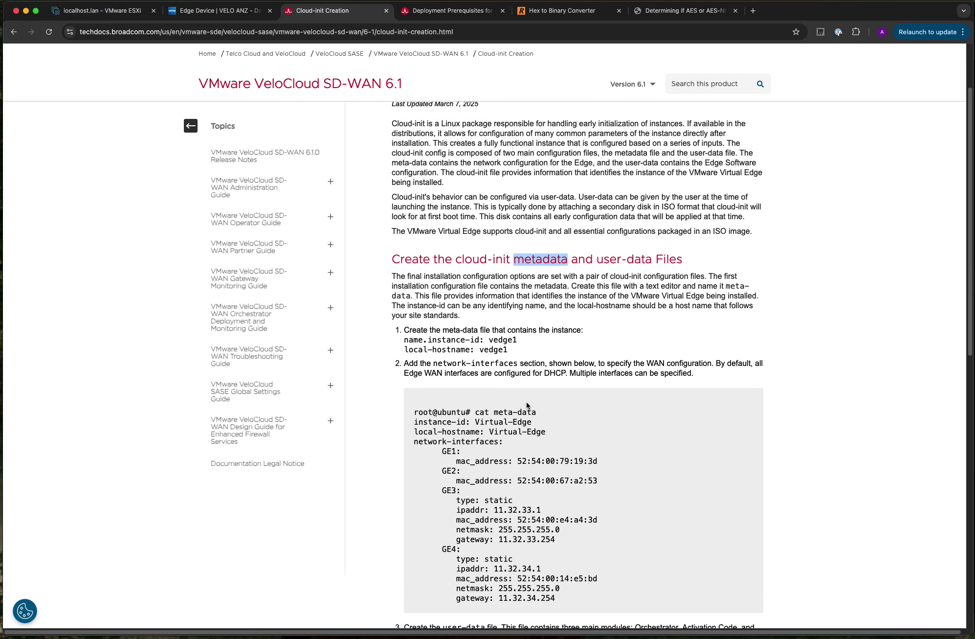
Examine the sample meta-data file, highlighting the instance-id and local-hostname lines and the GE1 to GE4 network-interfaces settings.
{"action": "scroll", "coordinate": [526, 401], "scroll_direction": "down", "scroll_amount": 4}
{"action": "left_click_drag", "start_coordinate": [546, 293], "coordinate": [401, 284]}
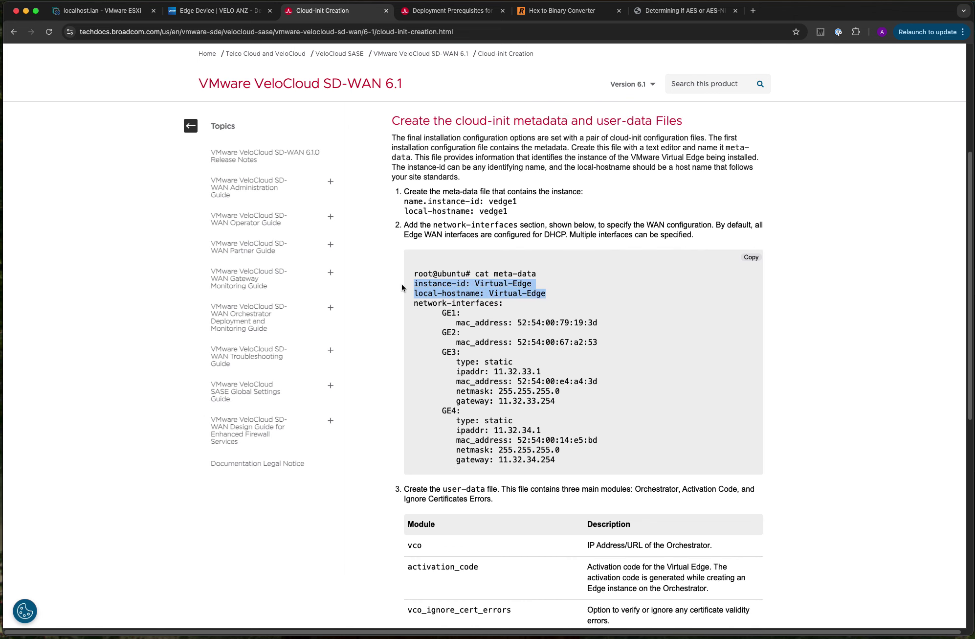
{"action": "left_click", "coordinate": [459, 284]}
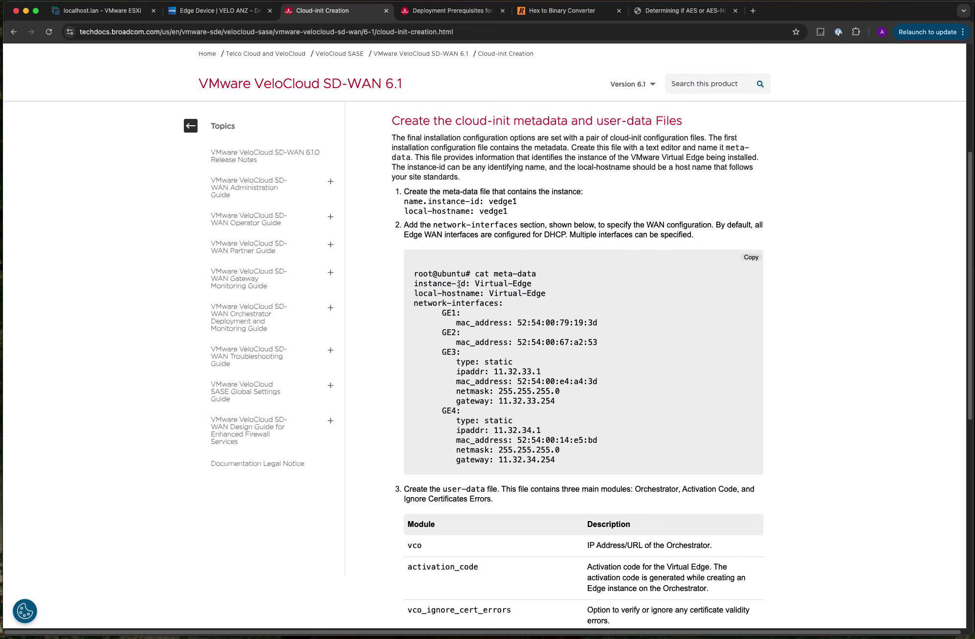
{"action": "scroll", "coordinate": [498, 295], "scroll_direction": "down", "scroll_amount": 1}
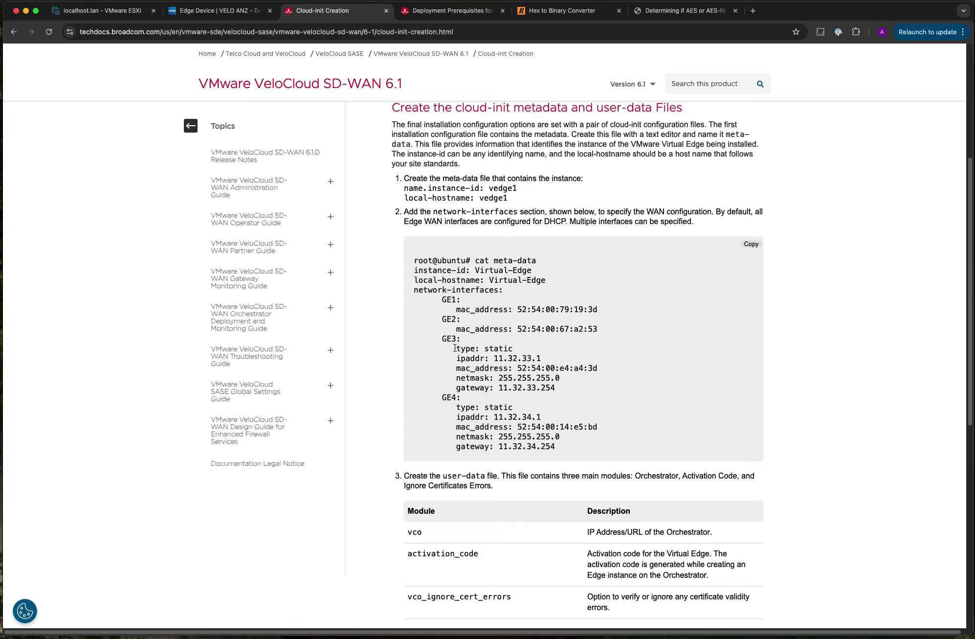
{"action": "left_click_drag", "start_coordinate": [489, 358], "coordinate": [540, 389]}
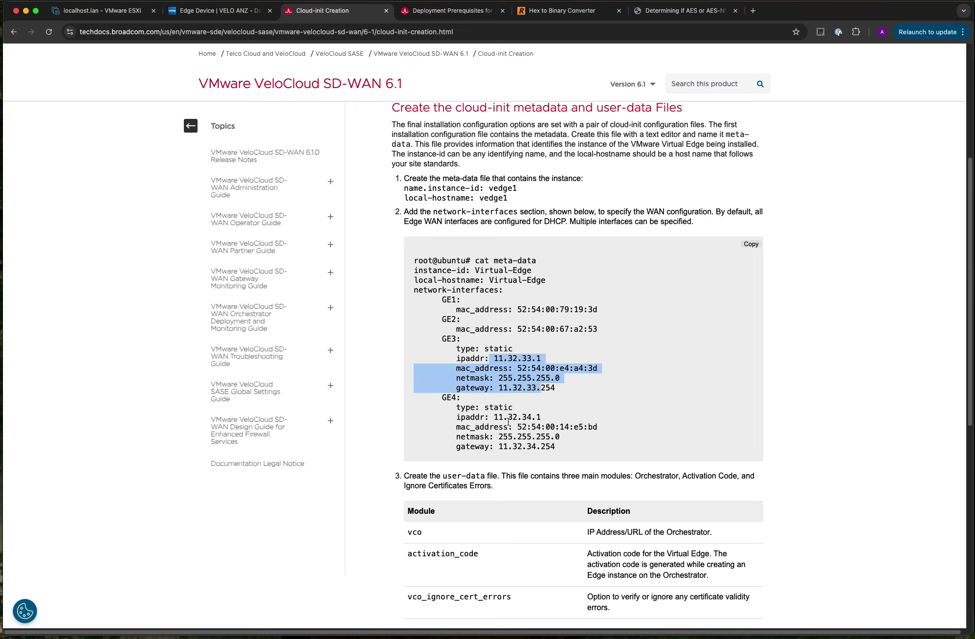
{"action": "left_click", "coordinate": [449, 325]}
{"action": "left_click_drag", "start_coordinate": [419, 297], "coordinate": [556, 448]}
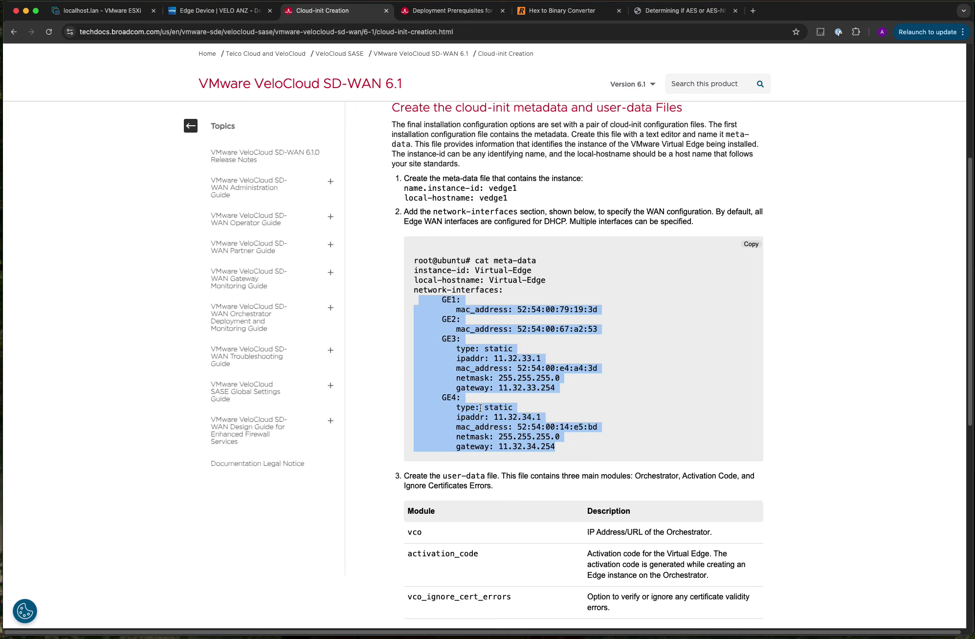
{"action": "scroll", "coordinate": [480, 337], "scroll_direction": "down", "scroll_amount": 3}
{"action": "scroll", "coordinate": [483, 334], "scroll_direction": "up", "scroll_amount": 8}
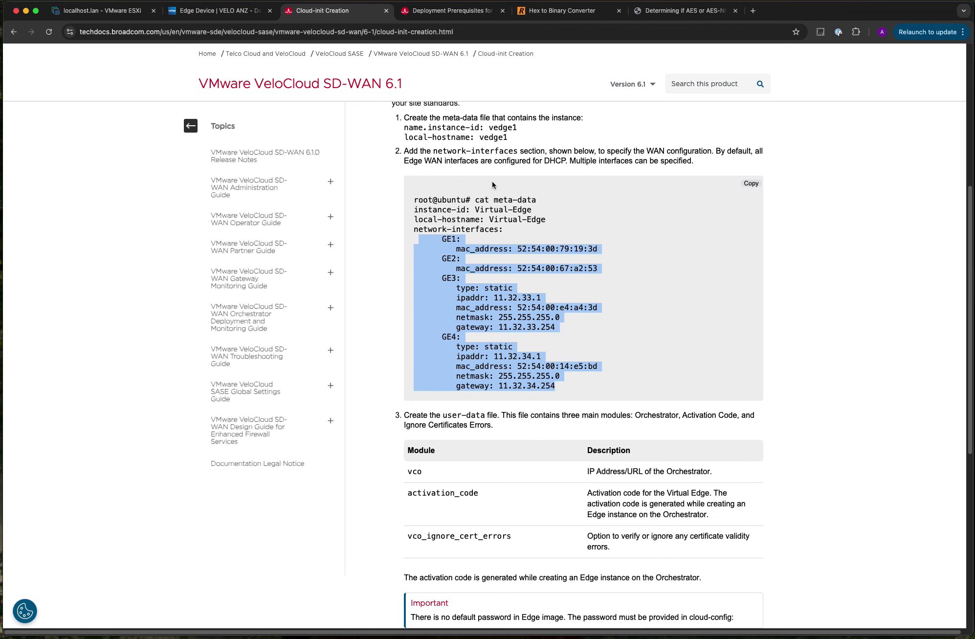
Examine the sample user-data file's cloud-config block, highlighting the password value and the chpasswd expiry setting.
{"action": "double_click", "coordinate": [536, 224]}
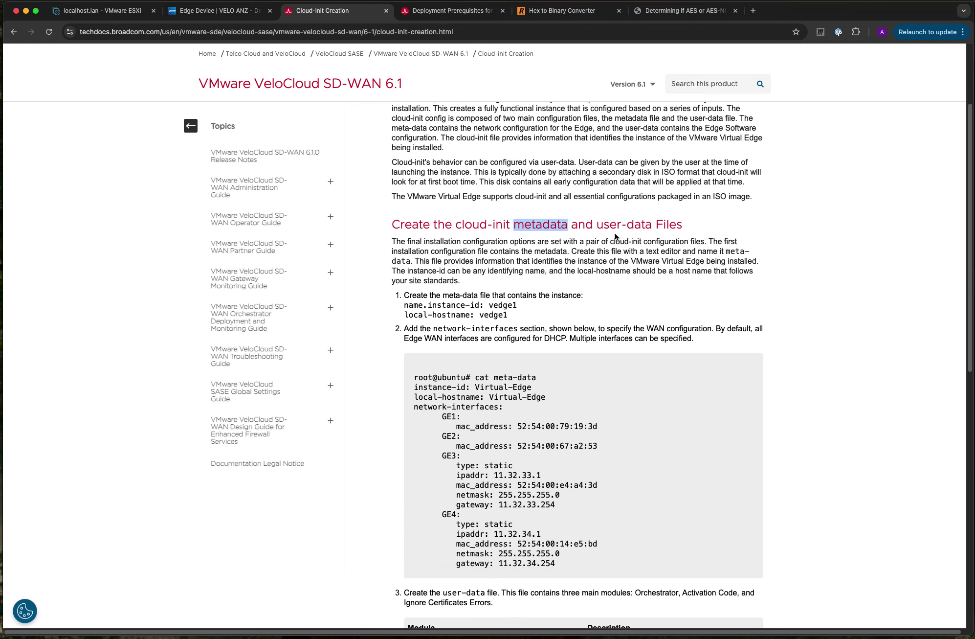
{"action": "left_click_drag", "start_coordinate": [598, 224], "coordinate": [655, 224]}
{"action": "scroll", "coordinate": [557, 355], "scroll_direction": "down", "scroll_amount": 20}
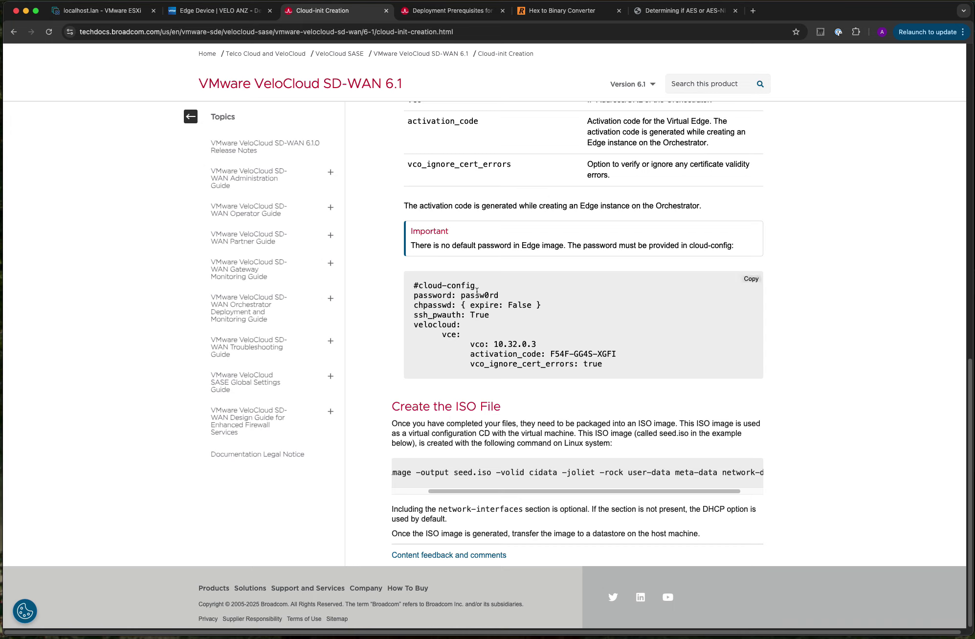
{"action": "double_click", "coordinate": [478, 294]}
{"action": "double_click", "coordinate": [478, 295]}
{"action": "double_click", "coordinate": [476, 295]}
{"action": "left_click_drag", "start_coordinate": [418, 305], "coordinate": [542, 306]}
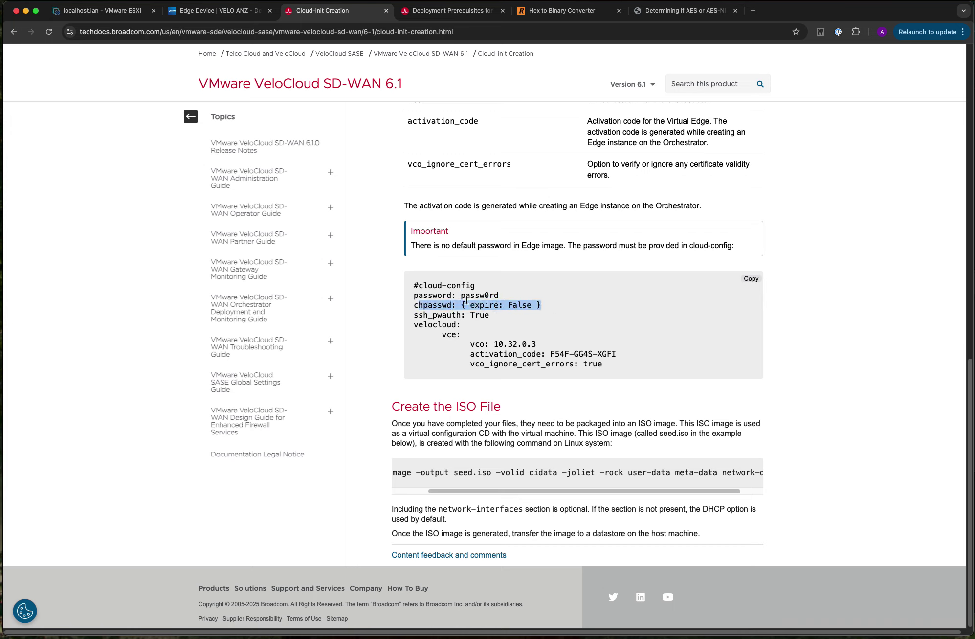
{"action": "left_click", "coordinate": [488, 306]}
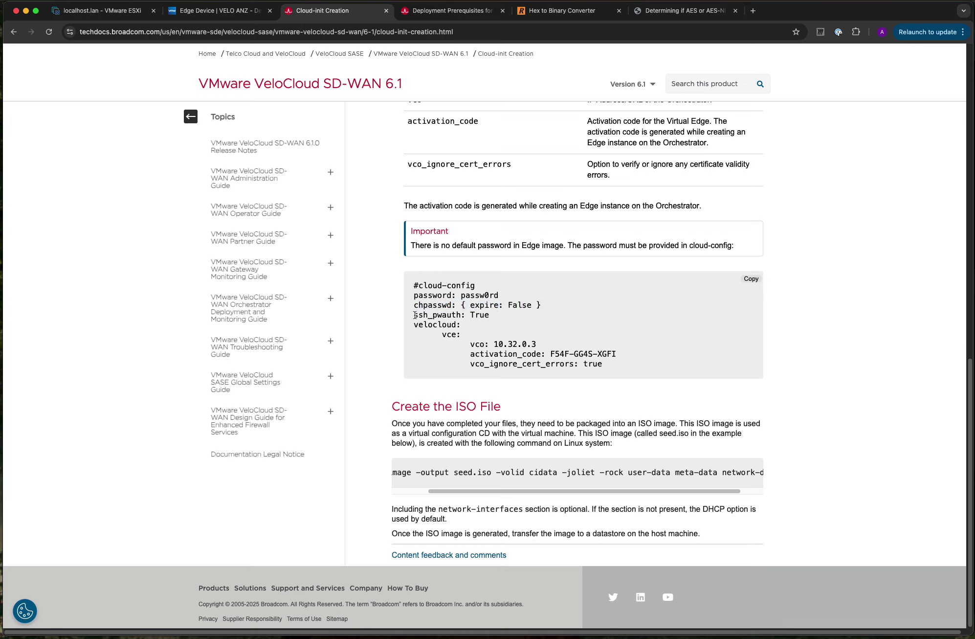
Examine the rest of the sample user-data block, highlighting the ssh_pwauth, vco, activation_code and vco_ignore_cert_errors settings.
{"action": "double_click", "coordinate": [431, 315]}
{"action": "double_click", "coordinate": [479, 315]}
{"action": "left_click_drag", "start_coordinate": [494, 344], "coordinate": [535, 343]}
{"action": "left_click_drag", "start_coordinate": [550, 354], "coordinate": [640, 352]}
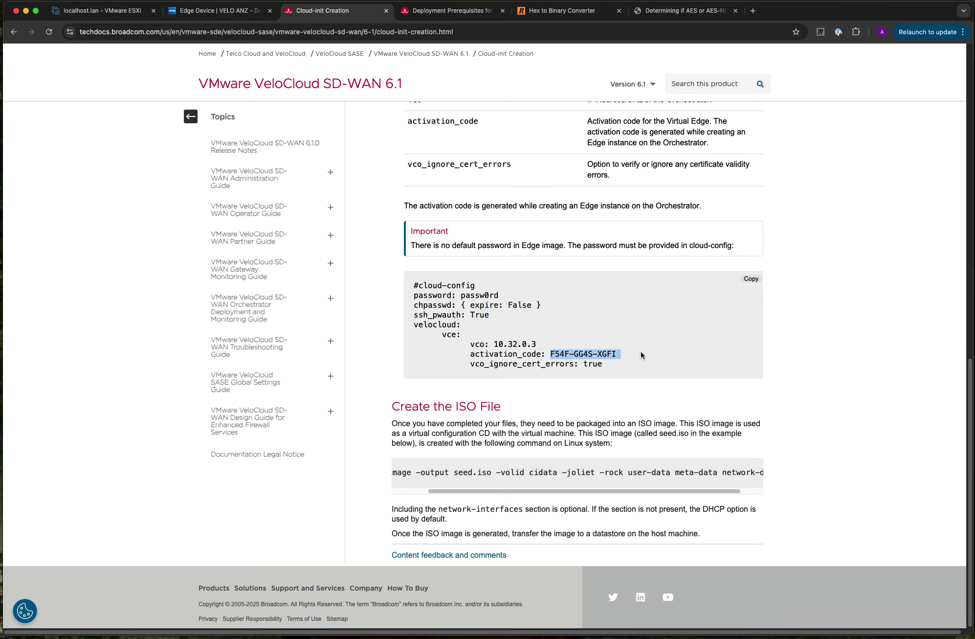
{"action": "double_click", "coordinate": [526, 364]}
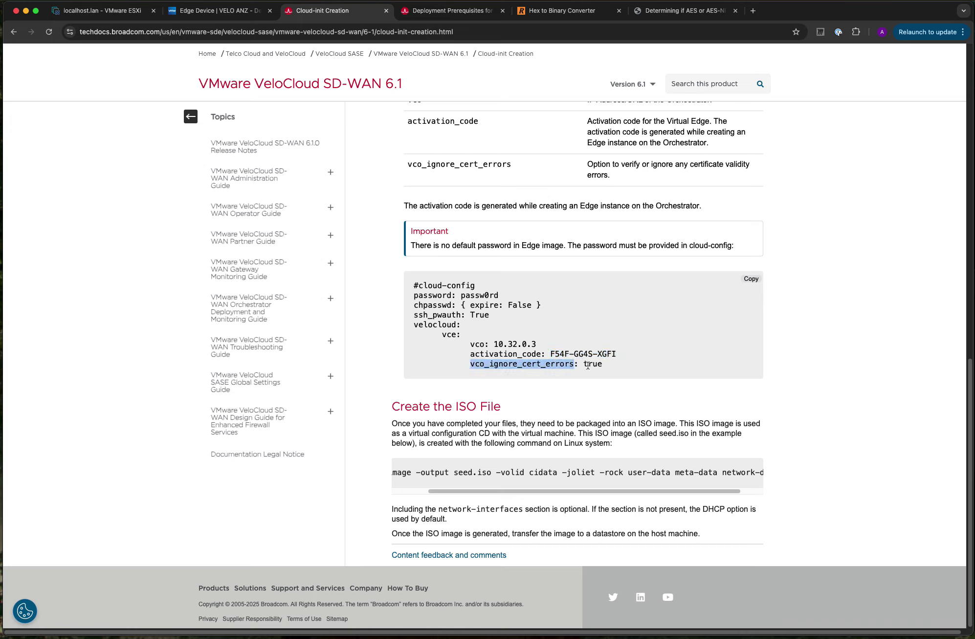
{"action": "double_click", "coordinate": [590, 364]}
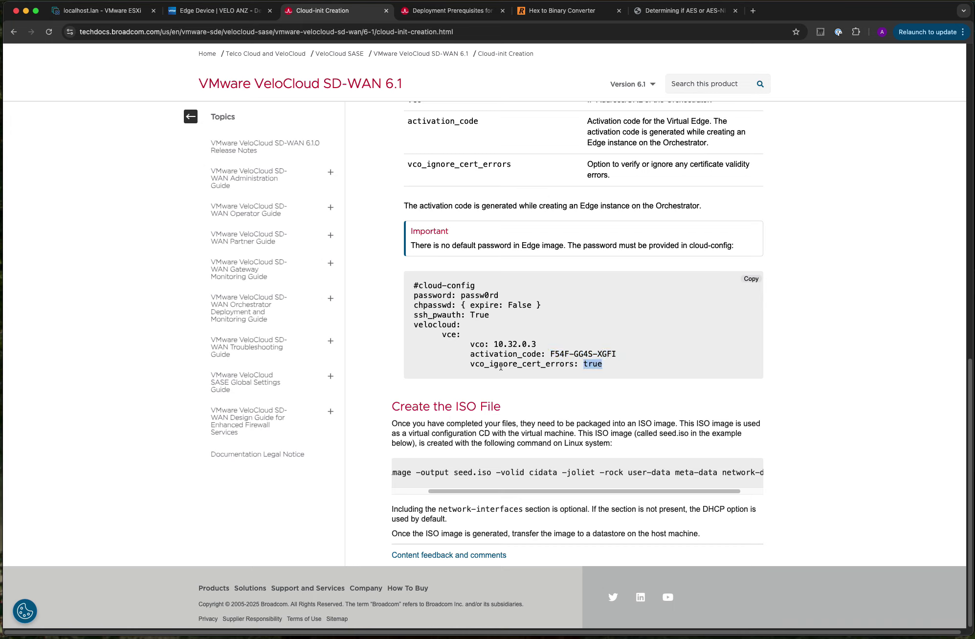
{"action": "left_click", "coordinate": [572, 366]}
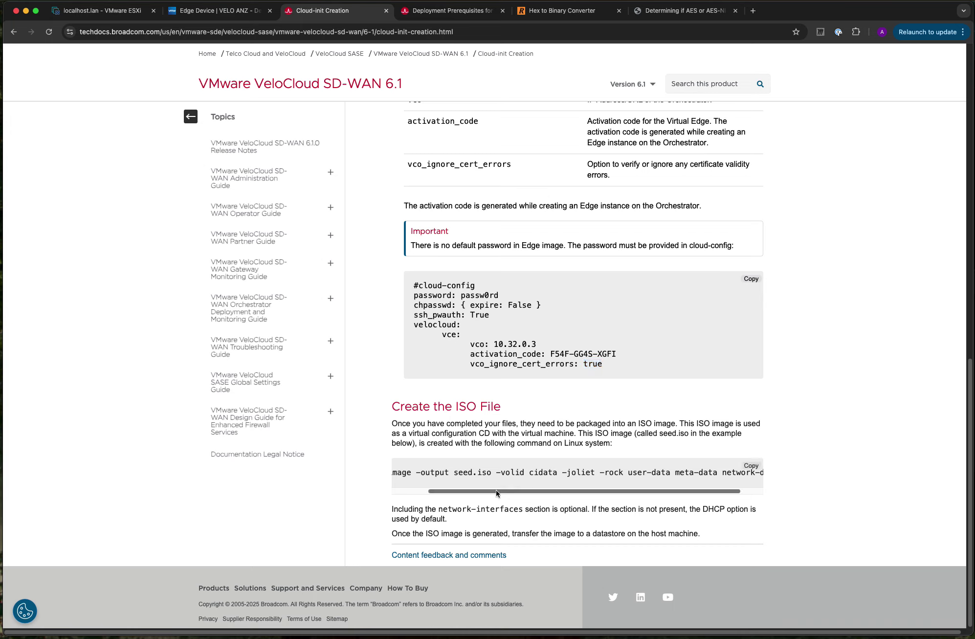
Examine the genisoimage command under Create the ISO File, highlighting seed.iso and the user-data, meta-data and network-data arguments.
{"action": "left_click_drag", "start_coordinate": [458, 490], "coordinate": [384, 487]}
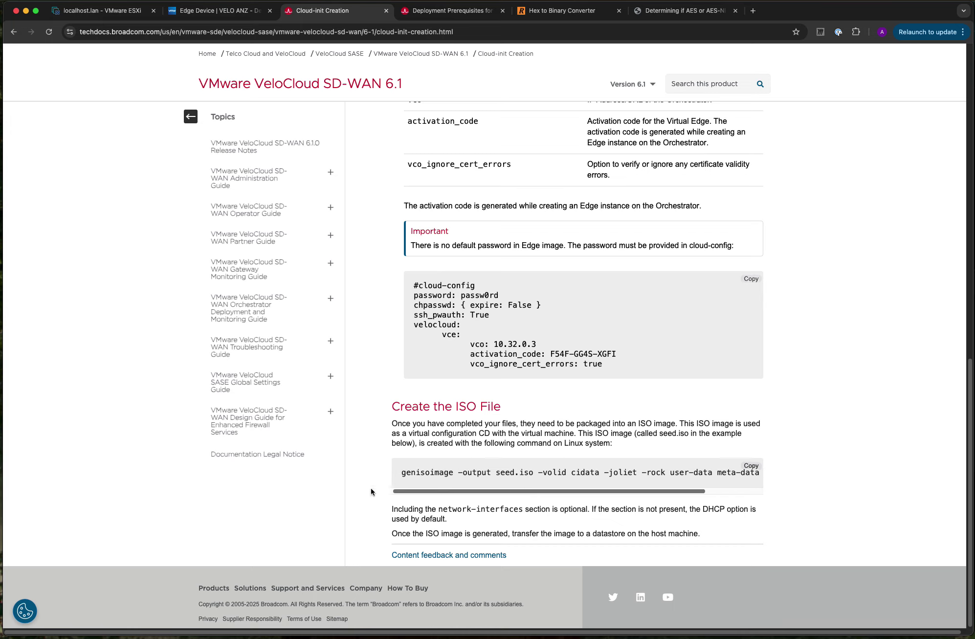
{"action": "double_click", "coordinate": [435, 473]}
{"action": "left_click_drag", "start_coordinate": [450, 491], "coordinate": [524, 490]}
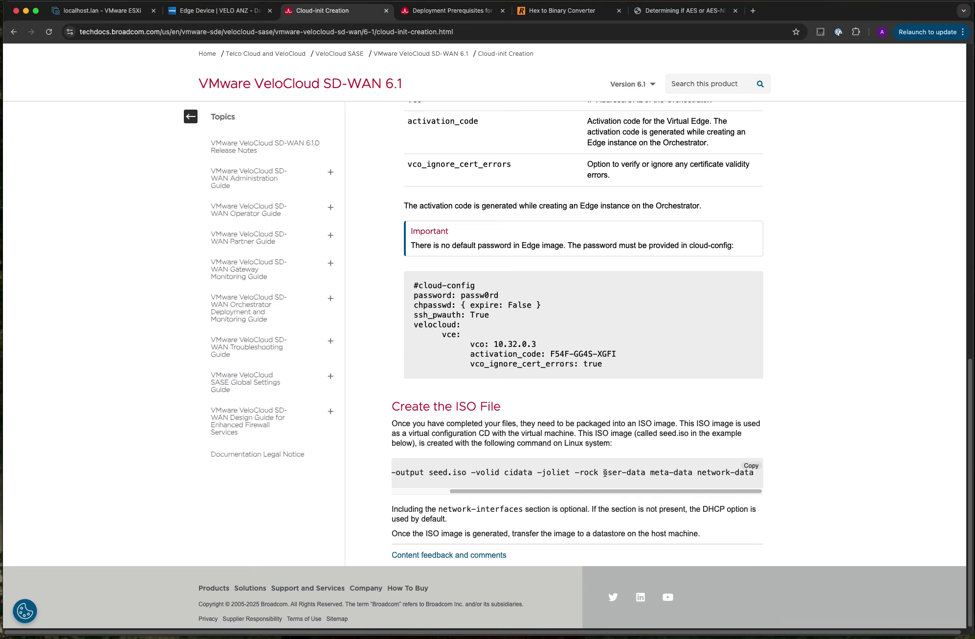
{"action": "left_click_drag", "start_coordinate": [605, 473], "coordinate": [692, 473]}
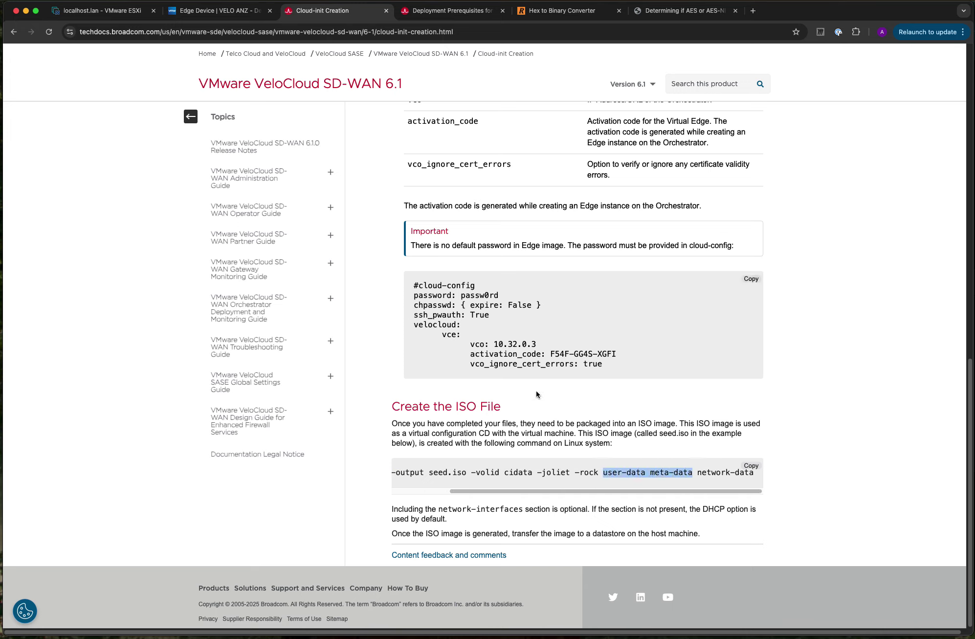
{"action": "left_click_drag", "start_coordinate": [429, 473], "coordinate": [467, 474]}
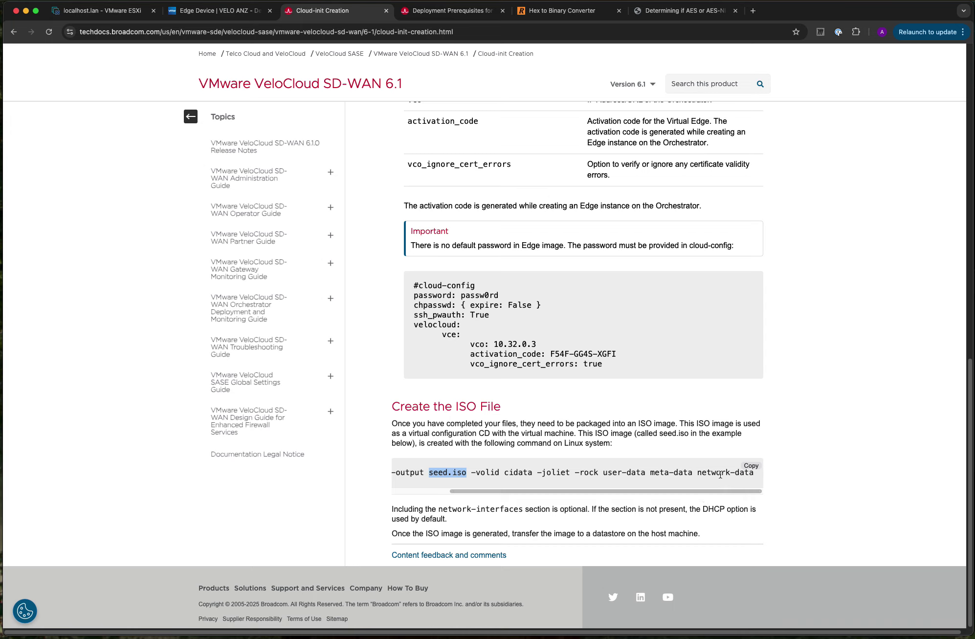
{"action": "left_click_drag", "start_coordinate": [697, 473], "coordinate": [753, 473]}
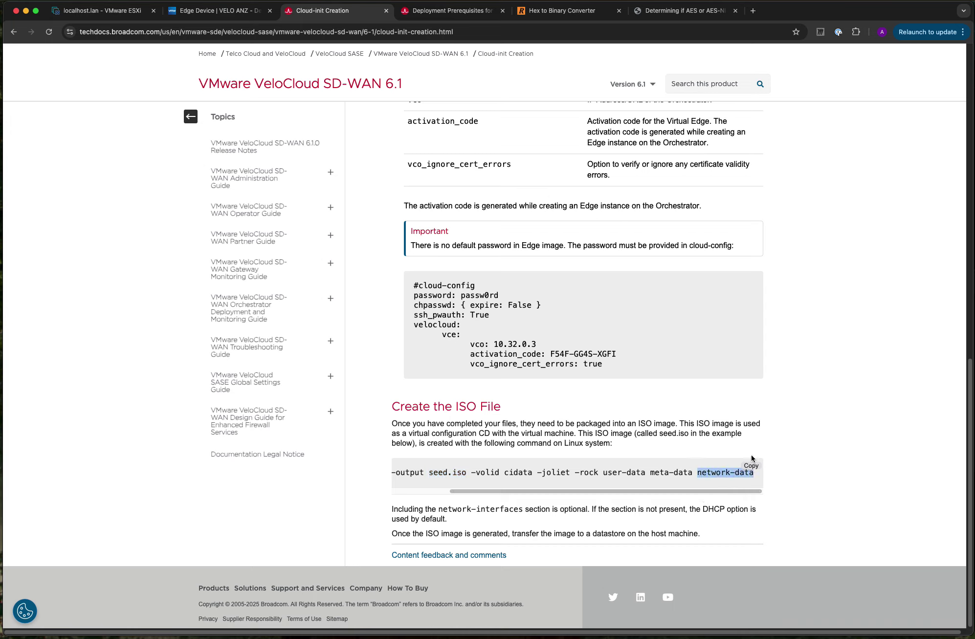
{"action": "left_click", "coordinate": [649, 493]}
{"action": "scroll", "coordinate": [581, 490], "scroll_direction": "left", "scroll_amount": 1}
{"action": "scroll", "coordinate": [581, 490], "scroll_direction": "left", "scroll_amount": 5}
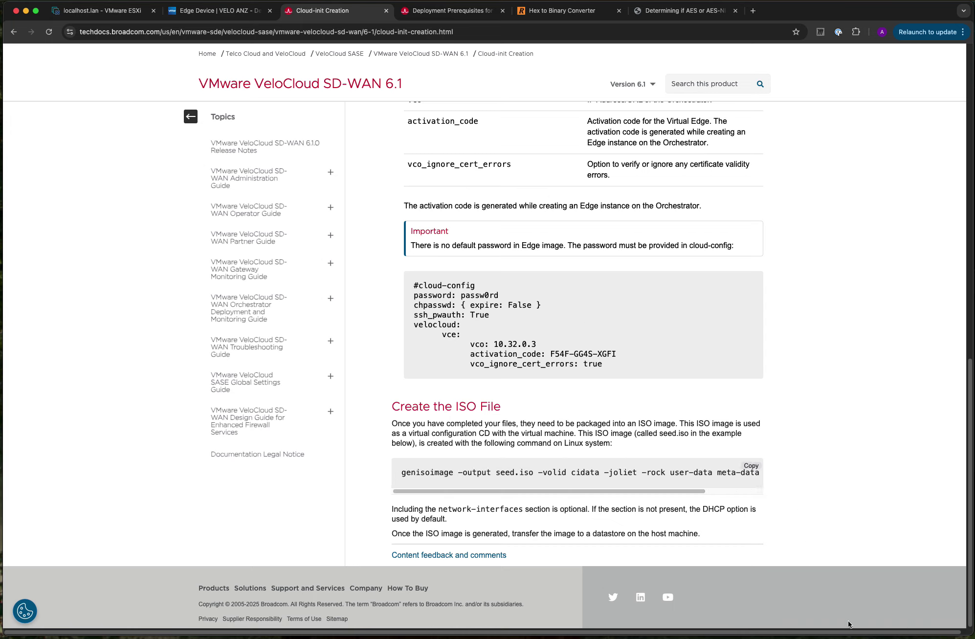
Switch to the iTerm terminal, exit the ESXi SSH session and list all local files with ls -ltra.
{"action": "left_click", "coordinate": [896, 633]}
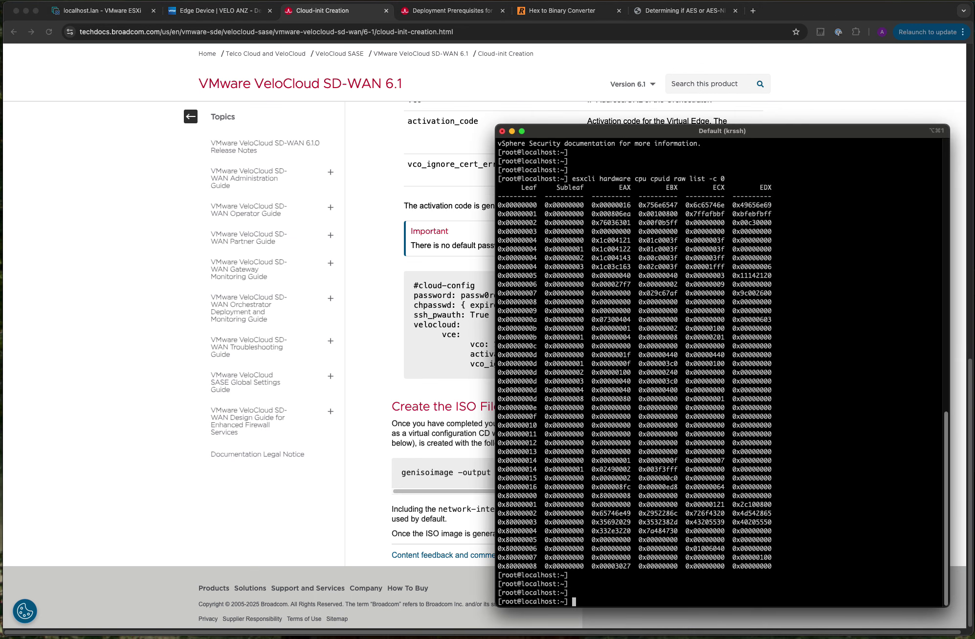
{"action": "type", "text": "exit"}
{"action": "key", "text": "Return"}
{"action": "key", "text": "Return"}
{"action": "key", "text": "Return"}
{"action": "key", "text": "Return"}
{"action": "type", "text": "ls -ltra"}
{"action": "key", "text": "Return"}
{"action": "key", "text": "Return"}
{"action": "key", "text": "Return"}
{"action": "key", "text": "Return"}
{"action": "key", "text": "Return"}
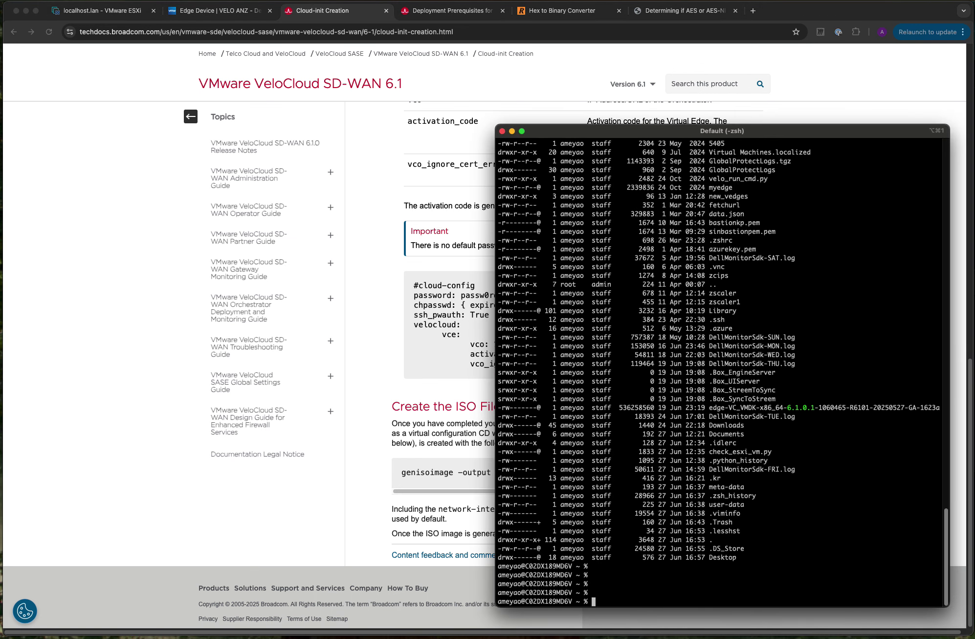
Open meta-data in vi, review its hostname and GE3 static IP address and gateway settings, and quit without changes.
{"action": "type", "text": "vi ma"}
{"action": "type", "text": "ta-data"}
{"action": "key", "text": "Return"}
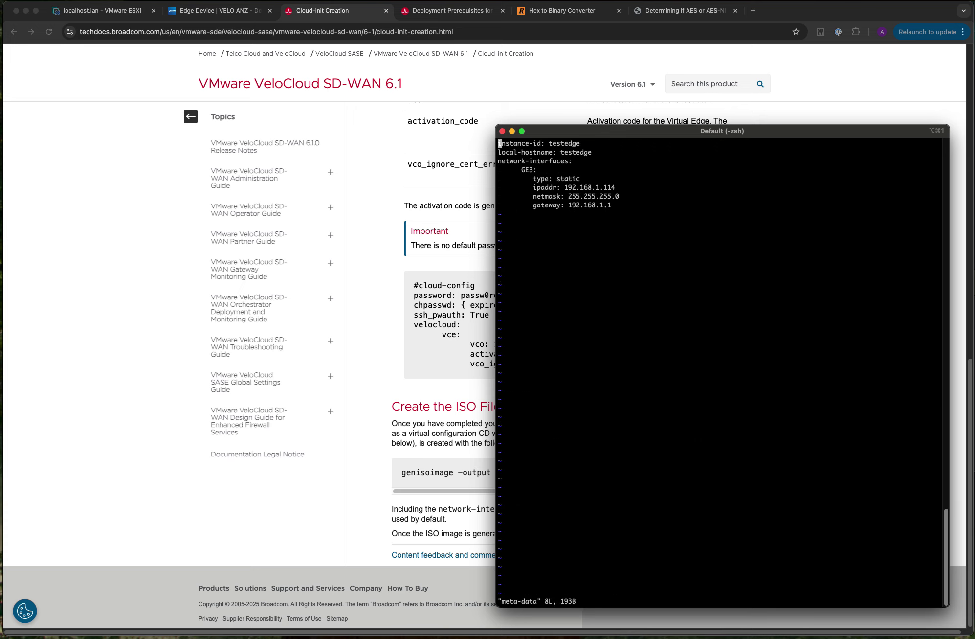
{"action": "double_click", "coordinate": [599, 188]}
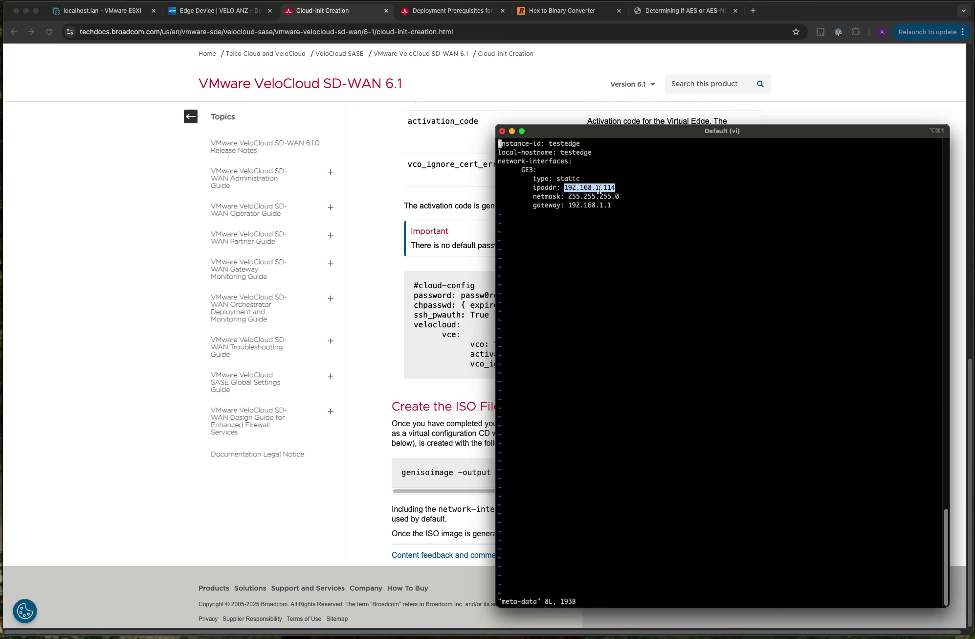
{"action": "double_click", "coordinate": [562, 144]}
{"action": "left_click", "coordinate": [584, 157]}
{"action": "double_click", "coordinate": [583, 154]}
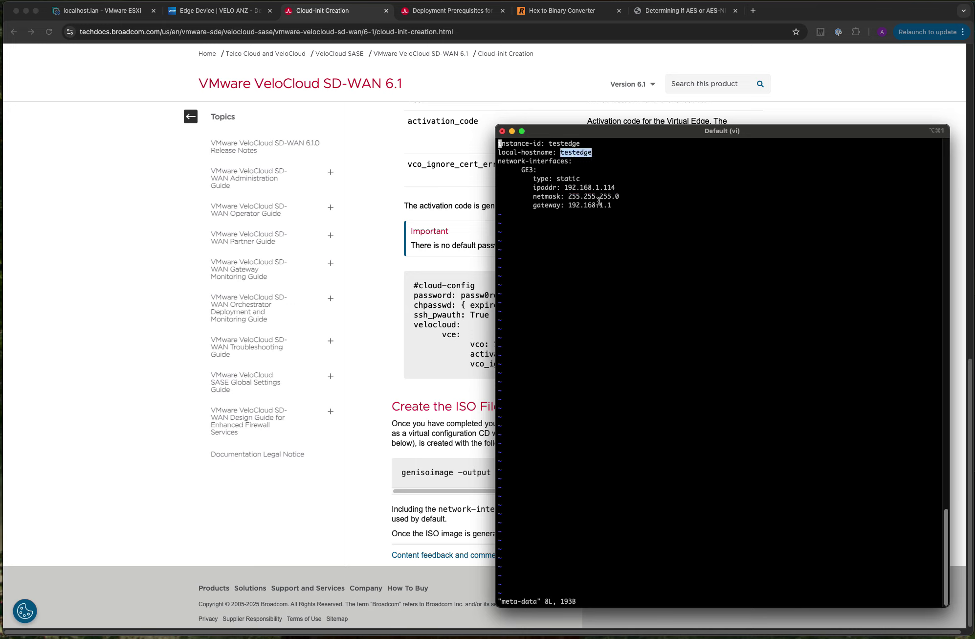
{"action": "double_click", "coordinate": [579, 188]}
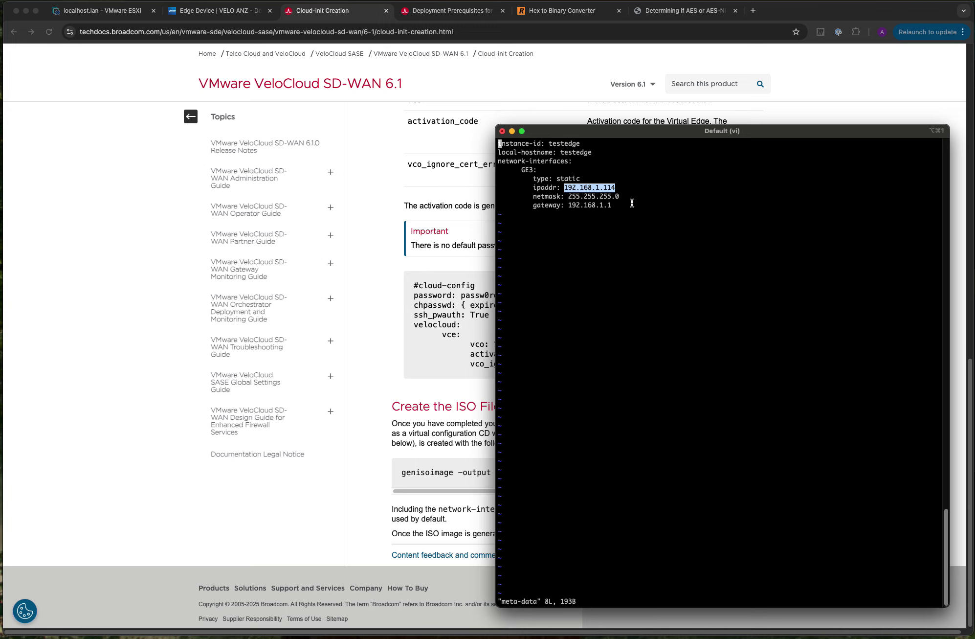
{"action": "double_click", "coordinate": [591, 205]}
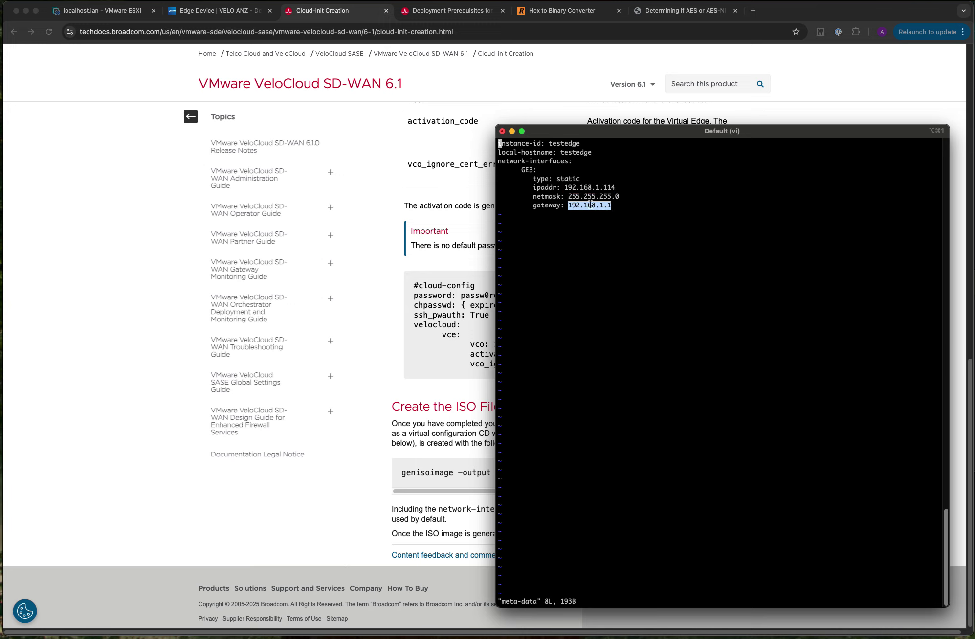
{"action": "key", "text": "Escape"}
{"action": "key", "text": "Escape"}
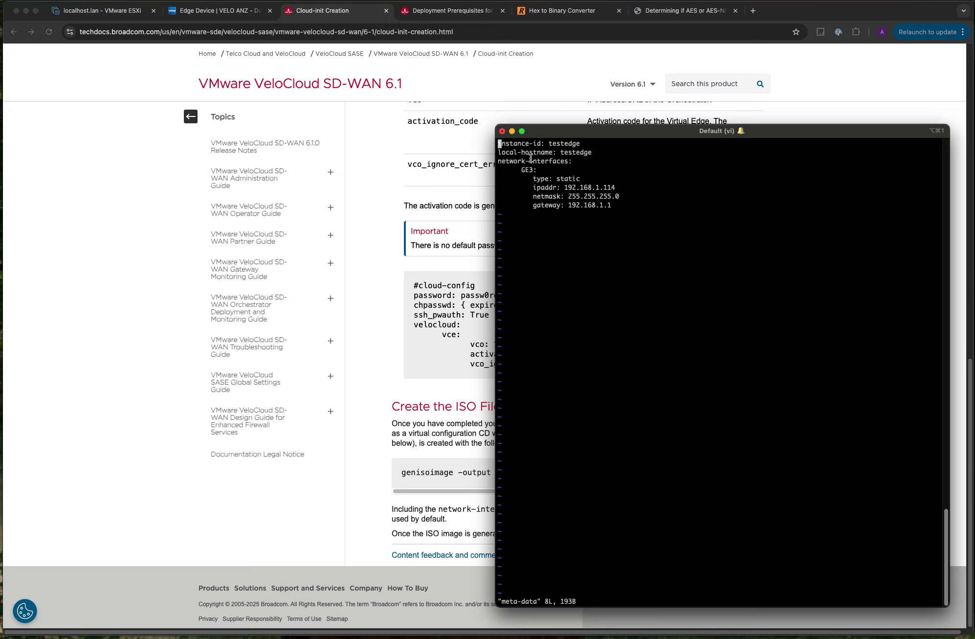
{"action": "double_click", "coordinate": [528, 170]}
{"action": "type", "text": ":q"}
{"action": "key", "text": "Return"}
{"action": "key", "text": "Return"}
{"action": "key", "text": "Return"}
Open user-data in vi, highlight its password and vco address, and check the latter against the Orchestrator's web address in the browser.
{"action": "type", "text": "vi user-data"}
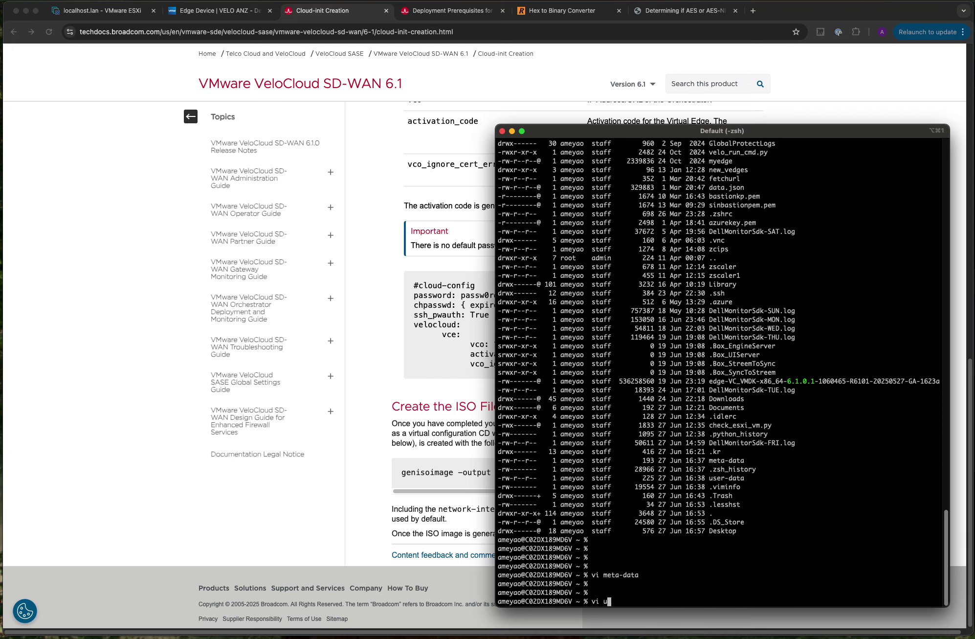
{"action": "key", "text": "Return"}
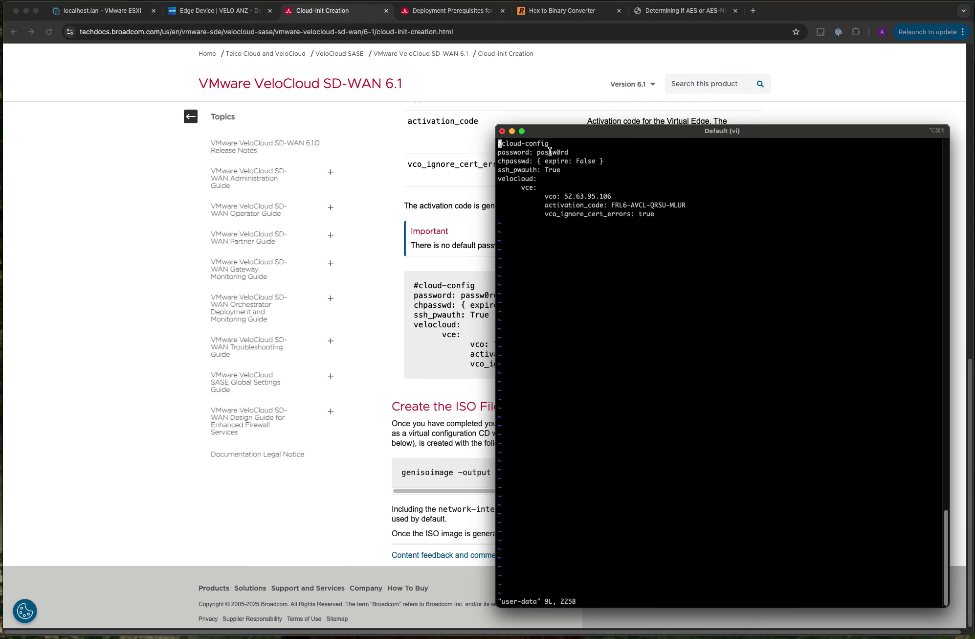
{"action": "double_click", "coordinate": [551, 153]}
{"action": "left_click_drag", "start_coordinate": [506, 152], "coordinate": [565, 153]}
{"action": "left_click_drag", "start_coordinate": [565, 196], "coordinate": [617, 199]}
{"action": "left_click", "coordinate": [234, 14]}
{"action": "left_click", "coordinate": [90, 32]}
{"action": "left_click", "coordinate": [112, 32]}
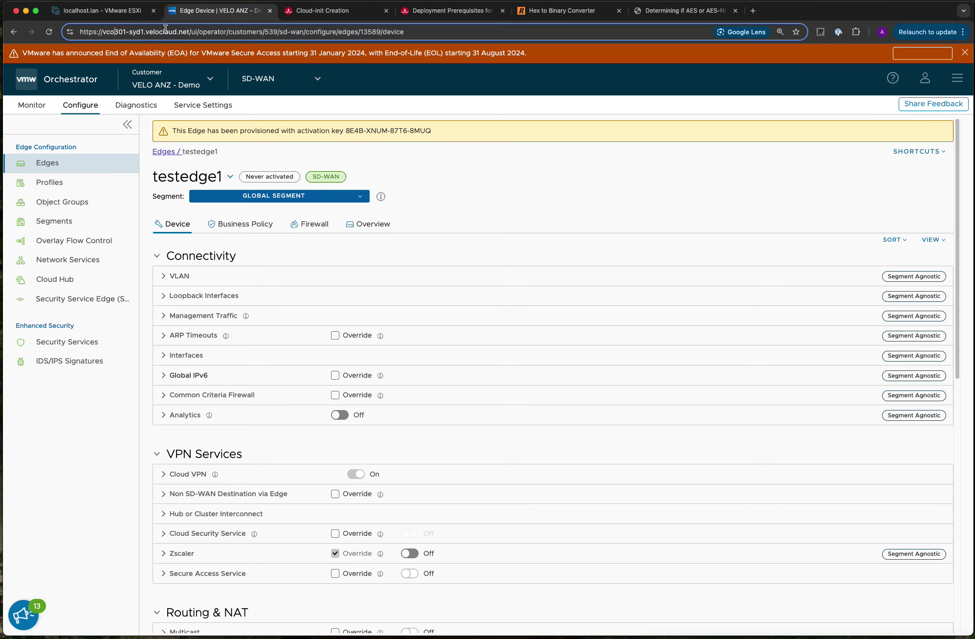
{"action": "left_click", "coordinate": [896, 636]}
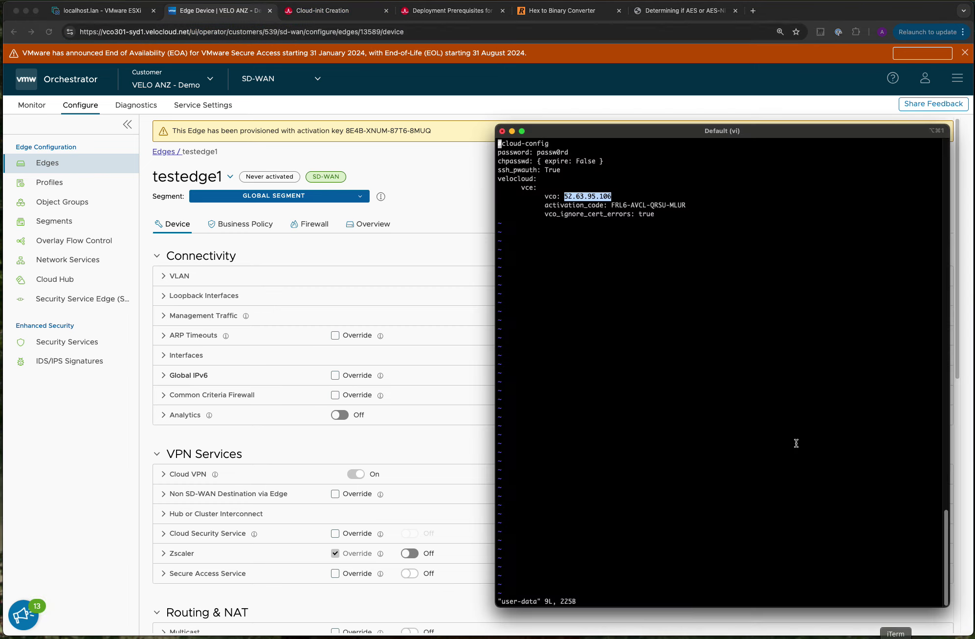
Highlight the activation_code value in user-data and quit vi without changes.
{"action": "left_click", "coordinate": [589, 193]}
{"action": "double_click", "coordinate": [656, 204]}
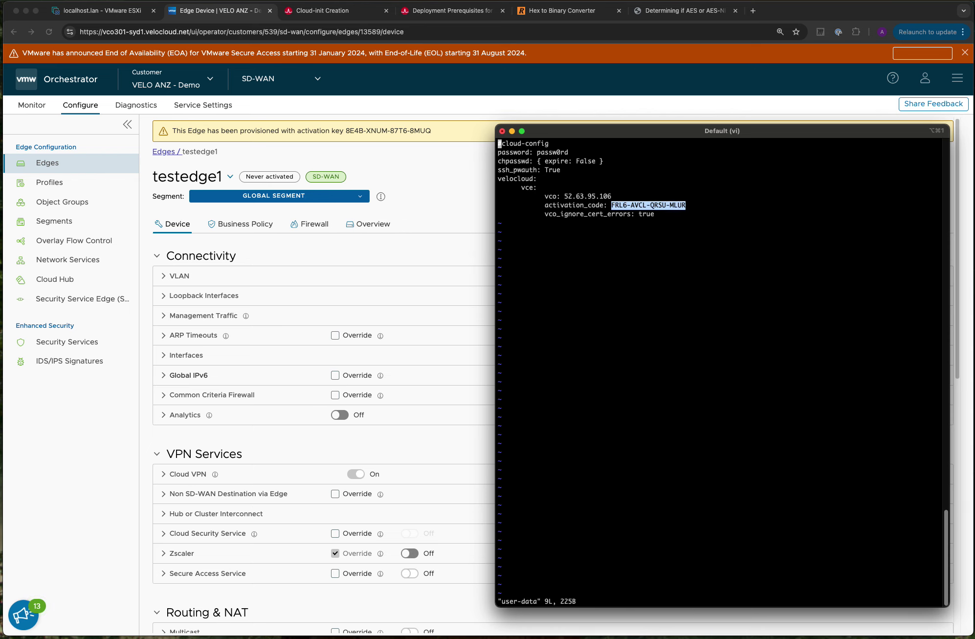
{"action": "left_click", "coordinate": [551, 258]}
{"action": "type", "text": ":q"}
{"action": "key", "text": "Return"}
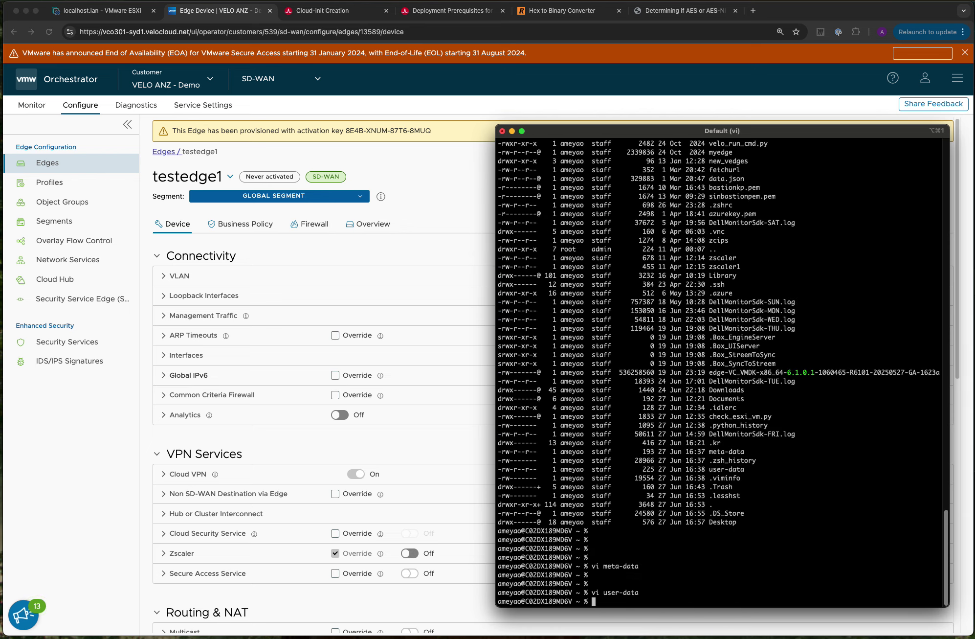
Reopen user-data in vi and delete the existing activation_code value.
{"action": "key", "text": "Up"}
{"action": "key", "text": "Return"}
{"action": "key", "text": "Down"}
{"action": "key", "text": "Down"}
{"action": "key", "text": "Down"}
{"action": "key", "text": "Down"}
{"action": "key", "text": "Down"}
{"action": "key", "text": "Down"}
{"action": "key", "text": "Down"}
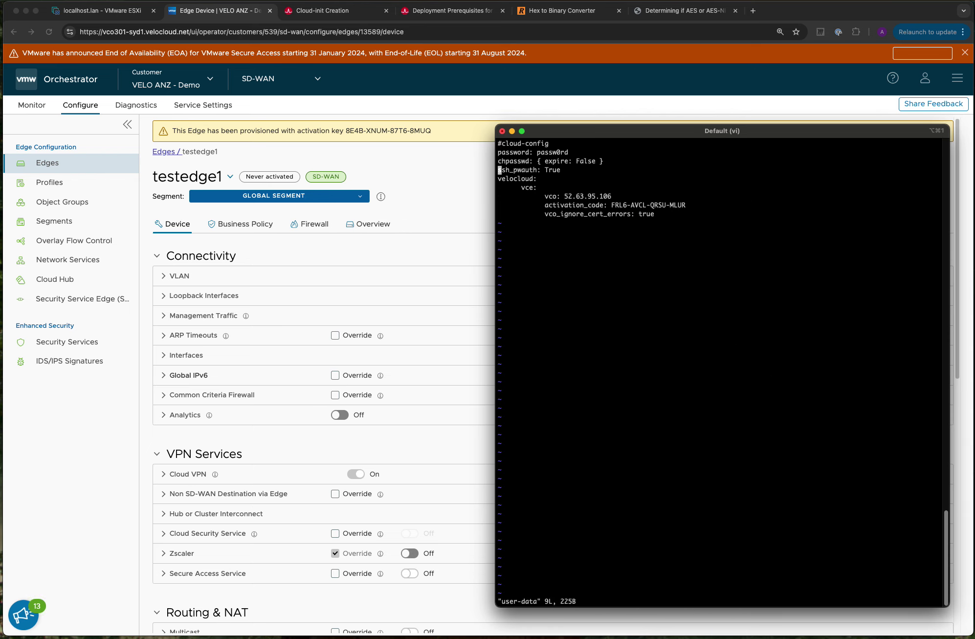
{"action": "key", "text": "Right"}
{"action": "key", "text": "Right"}
{"action": "key", "text": "Right"}
{"action": "key", "text": "Right"}
{"action": "key", "text": "Right"}
{"action": "key", "text": "Right"}
{"action": "key", "text": "Right"}
{"action": "key", "text": "Right"}
{"action": "key", "text": "Right"}
{"action": "key", "text": "Right"}
{"action": "key", "text": "Right"}
{"action": "key", "text": "Right"}
{"action": "key", "text": "Right"}
{"action": "key", "text": "Right"}
{"action": "key", "text": "Right"}
{"action": "key", "text": "Right"}
{"action": "key", "text": "Right"}
{"action": "key", "text": "Right"}
{"action": "key", "text": "Right"}
{"action": "key", "text": "Right"}
{"action": "key", "text": "Right"}
{"action": "key", "text": "Right"}
{"action": "key", "text": "Right"}
{"action": "key", "text": "Right"}
{"action": "key", "text": "Right"}
{"action": "key", "text": "Right"}
{"action": "key", "text": "Right"}
{"action": "key", "text": "Right"}
{"action": "key", "text": "Right"}
{"action": "key", "text": "Right"}
{"action": "key", "text": "Right"}
{"action": "key", "text": "Right"}
{"action": "key", "text": "Right"}
{"action": "key", "text": "Right"}
{"action": "key", "text": "Right"}
{"action": "key", "text": "Right"}
{"action": "key", "text": "Right"}
{"action": "key", "text": "Right"}
{"action": "key", "text": "Right"}
{"action": "key", "text": "Right"}
{"action": "key", "text": "Right"}
{"action": "key", "text": "Right"}
{"action": "key", "text": "Right"}
{"action": "key", "text": "Left"}
{"action": "key", "text": "Left"}
{"action": "key", "text": "Left"}
{"action": "key", "text": "Right"}
{"action": "key", "text": "Right"}
{"action": "key", "text": "a"}
{"action": "key", "text": "BackSpace"}
{"action": "key", "text": "BackSpace"}
{"action": "key", "text": "BackSpace"}
{"action": "key", "text": "BackSpace"}
{"action": "key", "text": "BackSpace"}
{"action": "key", "text": "BackSpace"}
{"action": "key", "text": "BackSpace"}
{"action": "key", "text": "BackSpace"}
{"action": "key", "text": "BackSpace"}
{"action": "key", "text": "BackSpace"}
{"action": "key", "text": "BackSpace"}
{"action": "key", "text": "BackSpace"}
{"action": "key", "text": "BackSpace"}
{"action": "key", "text": "BackSpace"}
{"action": "key", "text": "BackSpace"}
{"action": "key", "text": "BackSpace"}
{"action": "key", "text": "BackSpace"}
{"action": "key", "text": "BackSpace"}
{"action": "key", "text": "BackSpace"}
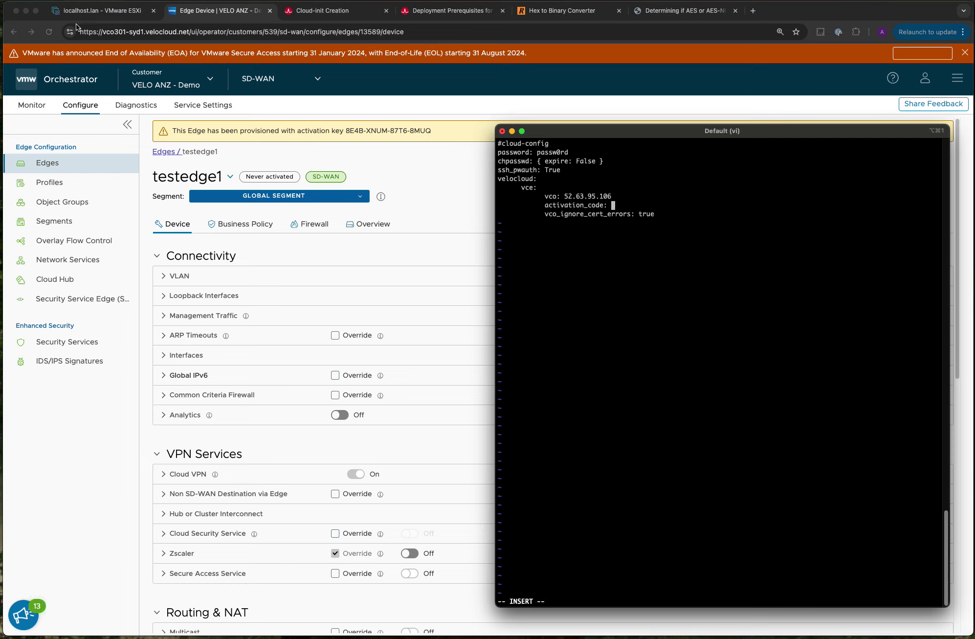
Copy testedge1's activation key from the Orchestrator provisioning notice, paste it as the activation_code in user-data, and save and close the file.
{"action": "left_click", "coordinate": [345, 133]}
{"action": "left_click_drag", "start_coordinate": [351, 131], "coordinate": [433, 131]}
{"action": "left_click_drag", "start_coordinate": [172, 131], "coordinate": [431, 131]}
{"action": "key", "text": "super+c"}
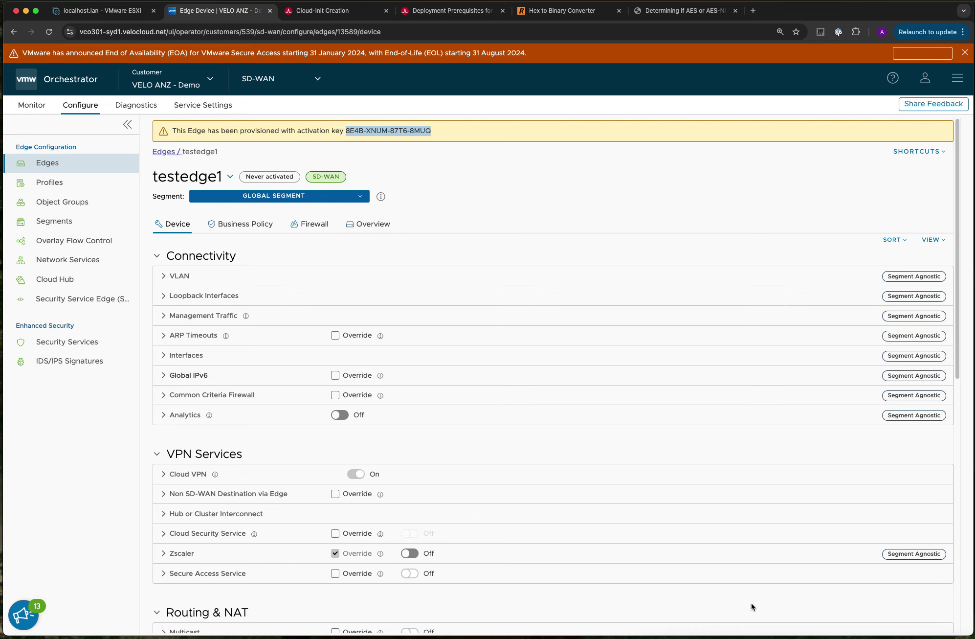
{"action": "key", "text": "super+Tab"}
{"action": "key", "text": "super+v"}
{"action": "key", "text": "Escape"}
{"action": "type", "text": ":wq"}
{"action": "key", "text": "Return"}
{"action": "key", "text": "Return"}
{"action": "key", "text": "Return"}
{"action": "key", "text": "Return"}
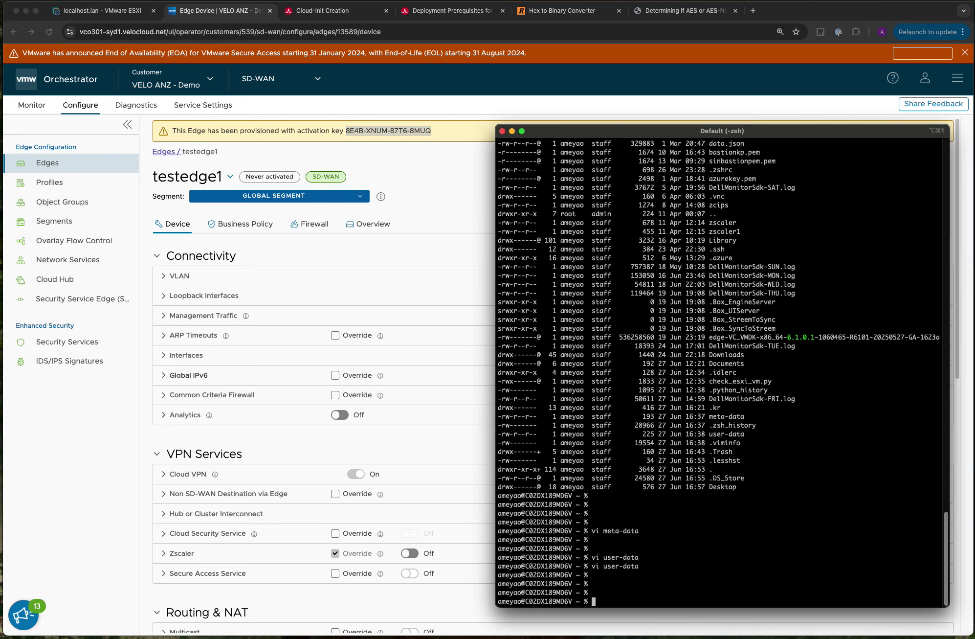
Build seed.iso with mkisofs, using the documentation's options -output seed.iso -volid cidata -joliet -rock with user-data and meta-data.
{"action": "type", "text": "mkisofs"}
{"action": "left_click", "coordinate": [303, 6]}
{"action": "double_click", "coordinate": [438, 471]}
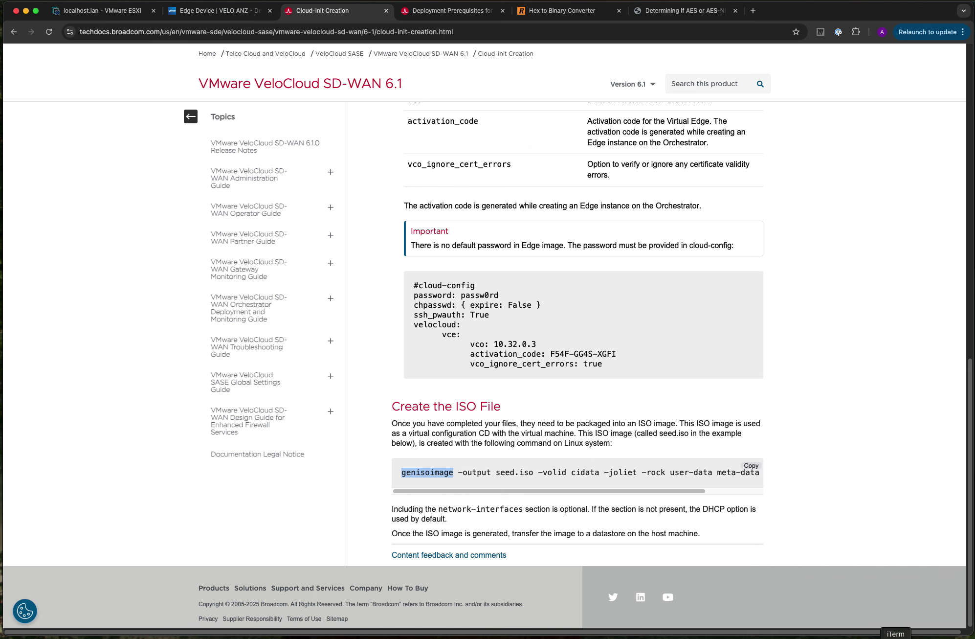
{"action": "left_click", "coordinate": [895, 637]}
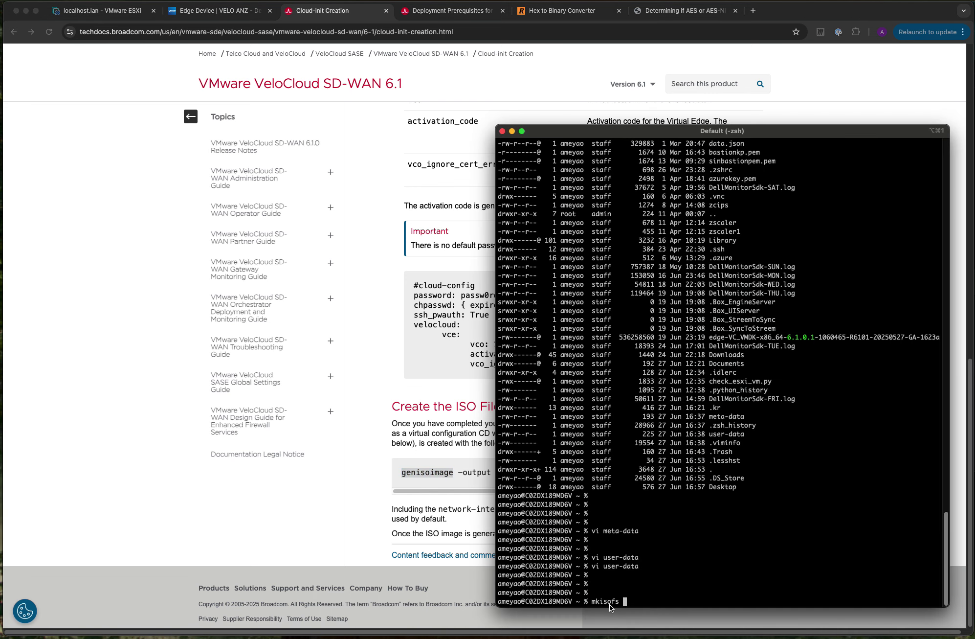
{"action": "left_click", "coordinate": [492, 479]}
{"action": "left_click_drag", "start_coordinate": [459, 472], "coordinate": [693, 473]}
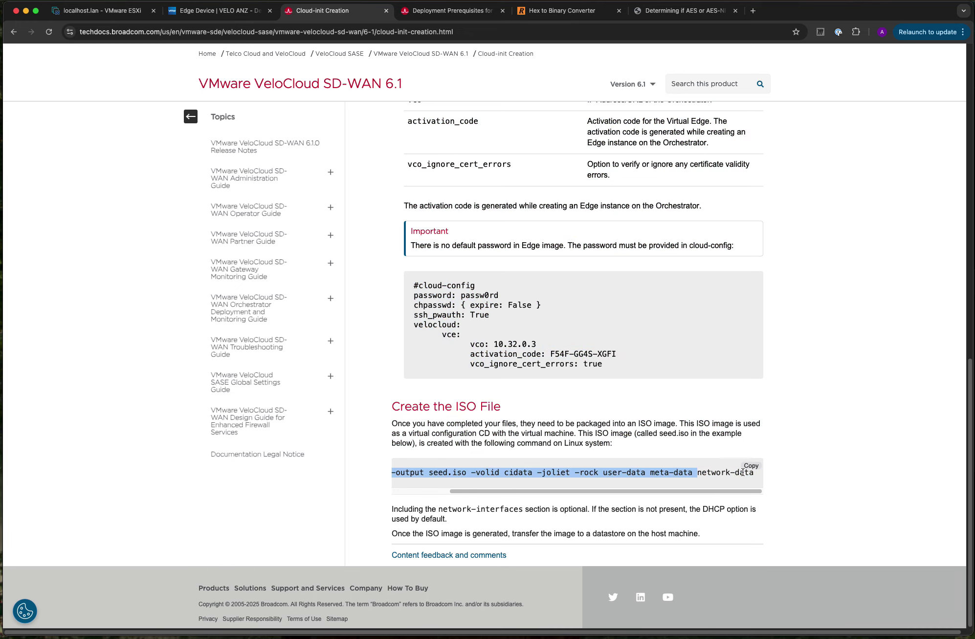
{"action": "key", "text": "super+c"}
{"action": "key", "text": "super+Tab"}
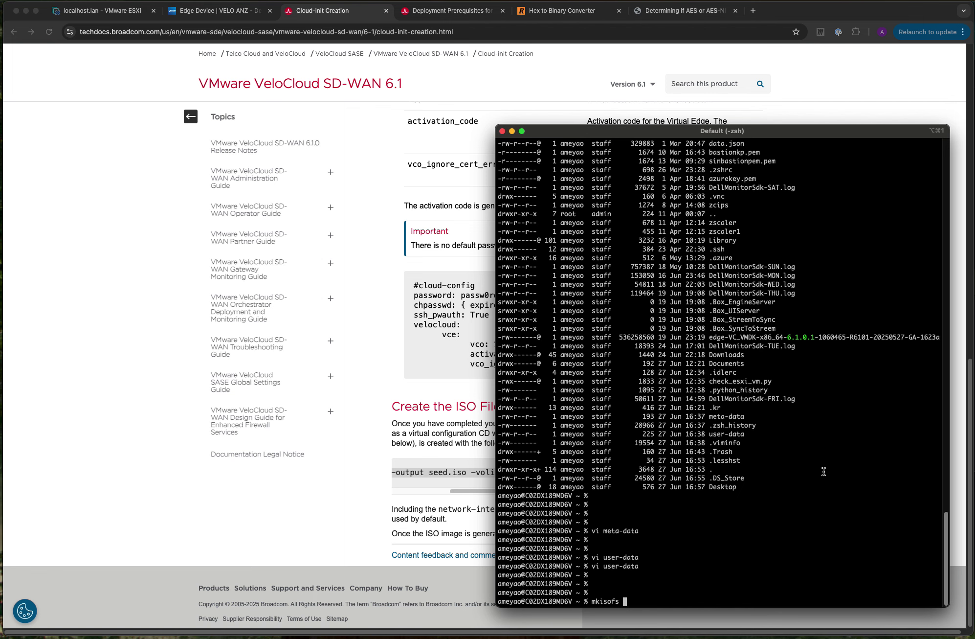
{"action": "key", "text": "super+v"}
{"action": "key", "text": "Return"}
{"action": "key", "text": "Return"}
{"action": "key", "text": "Return"}
{"action": "key", "text": "Return"}
List the home directory's files with ls -alrt to check for the generated seed.iso.
{"action": "type", "text": "ls -l"}
{"action": "key", "text": "Return"}
{"action": "key", "text": "Return"}
{"action": "key", "text": "Return"}
{"action": "type", "text": ","}
{"action": "key", "text": "BackSpace"}
{"action": "type", "text": "ls a-lrt"}
{"action": "key", "text": "BackSpace"}
{"action": "key", "text": "BackSpace"}
{"action": "key", "text": "BackSpace"}
{"action": "key", "text": "BackSpace"}
{"action": "key", "text": "BackSpace"}
{"action": "type", "text": "-alrt"}
{"action": "key", "text": "Return"}
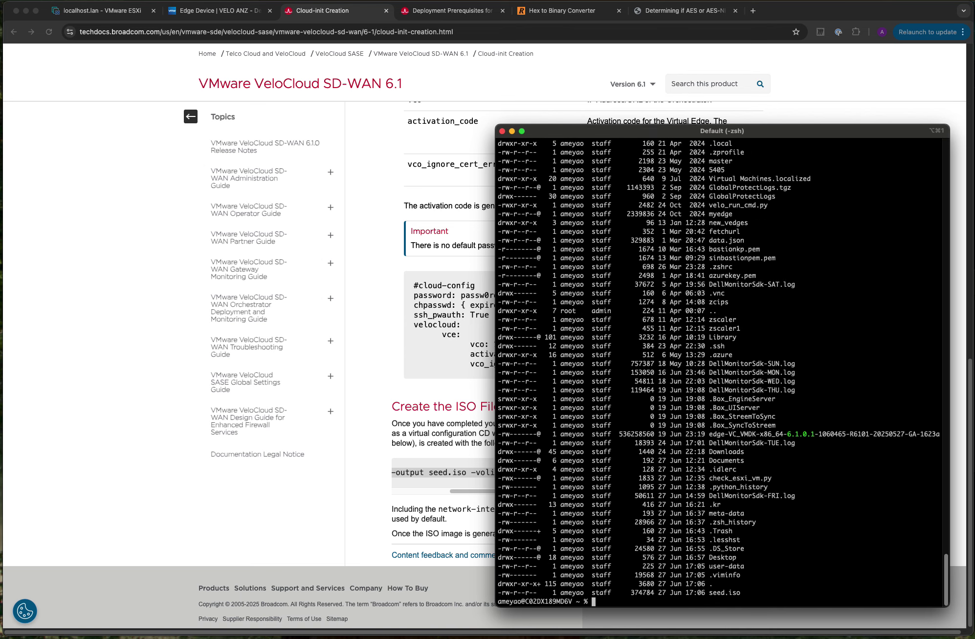
{"action": "key", "text": "Return"}
{"action": "key", "text": "Return"}
Open the current directory in Finder from the terminal and rename seed.iso to seed123.iso.
{"action": "type", "text": "op"}
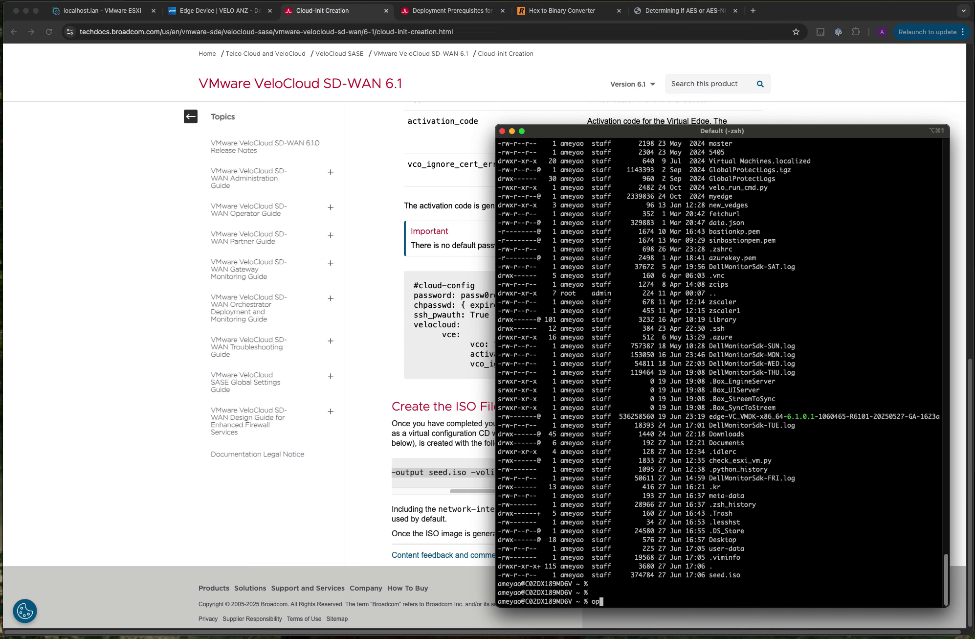
{"action": "type", "text": "en ."}
{"action": "key", "text": "Return"}
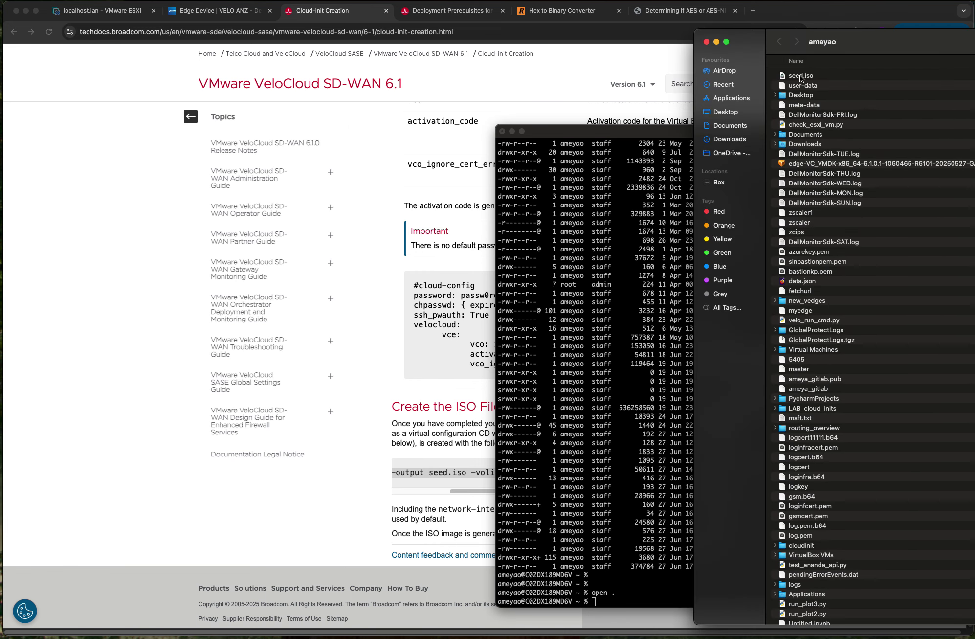
{"action": "left_click", "coordinate": [809, 77]}
{"action": "right_click", "coordinate": [810, 77]}
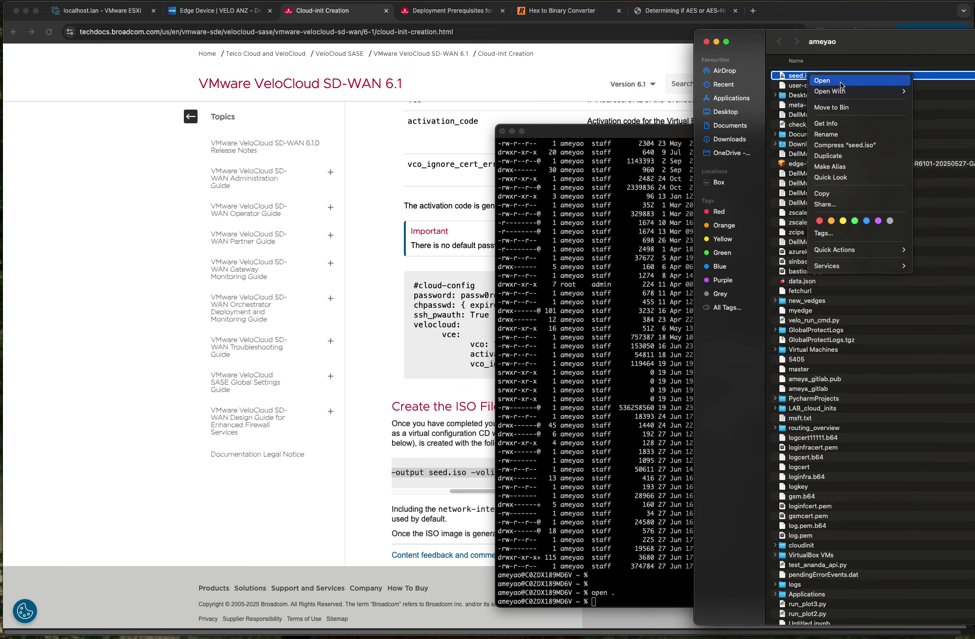
{"action": "left_click", "coordinate": [826, 134]}
{"action": "left_click", "coordinate": [804, 76]}
{"action": "type", "text": "123"}
{"action": "left_click", "coordinate": [834, 94]}
{"action": "left_click", "coordinate": [805, 77]}
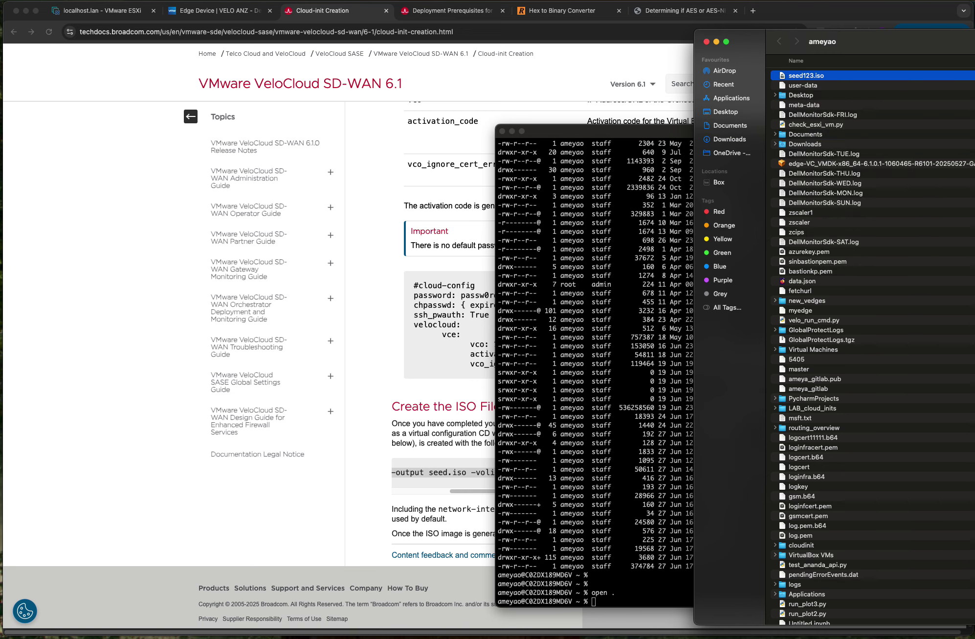
Move seed123.iso from the home folder to the Desktop.
{"action": "left_click_drag", "start_coordinate": [806, 76], "coordinate": [973, 78]}
{"action": "key", "text": "ctrl+Right"}
{"action": "key", "text": "ctrl+Left"}
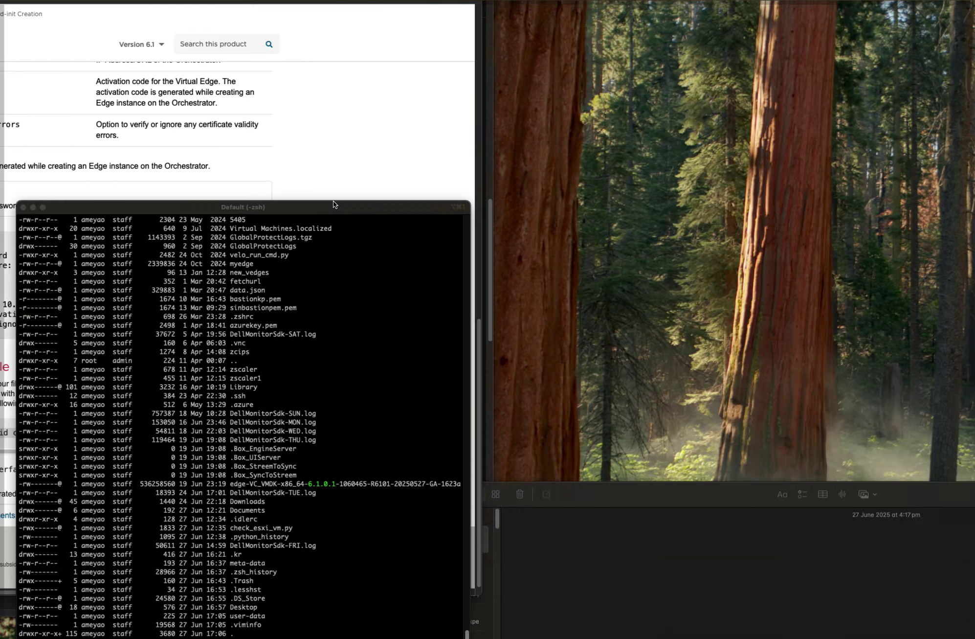
Upload seed123.iso from the Desktop to the root of datastore1 in the ESXi Host Client, and close the datastore browser.
{"action": "left_click", "coordinate": [99, 11]}
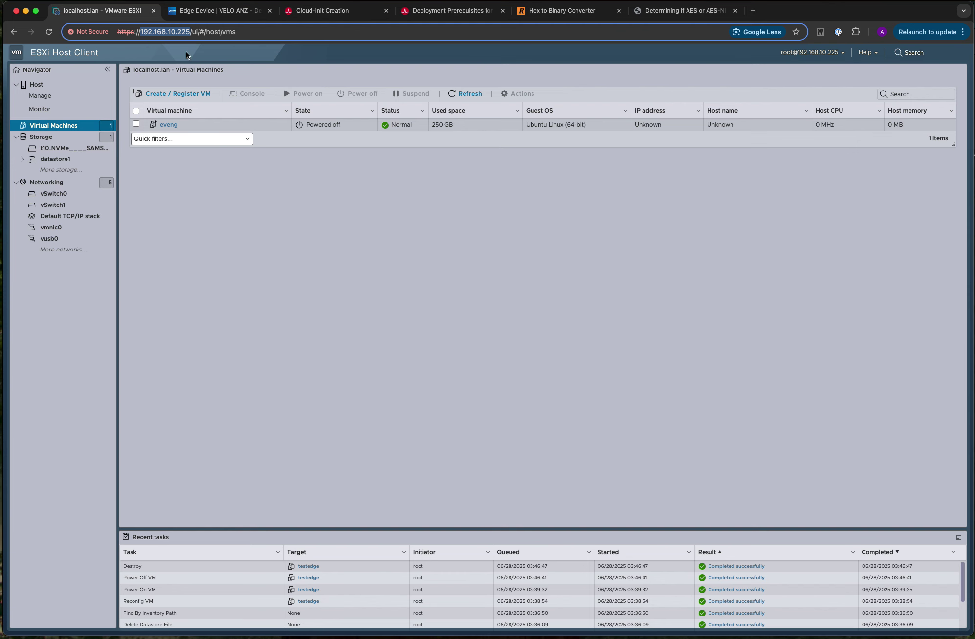
{"action": "left_click", "coordinate": [140, 98]}
{"action": "left_click", "coordinate": [567, 474]}
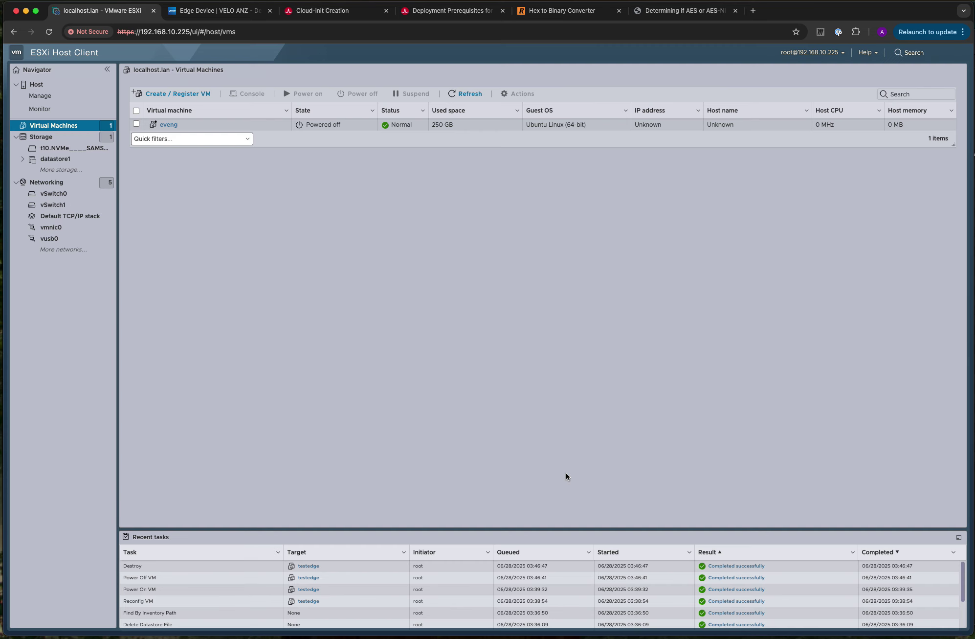
{"action": "left_click", "coordinate": [93, 160]}
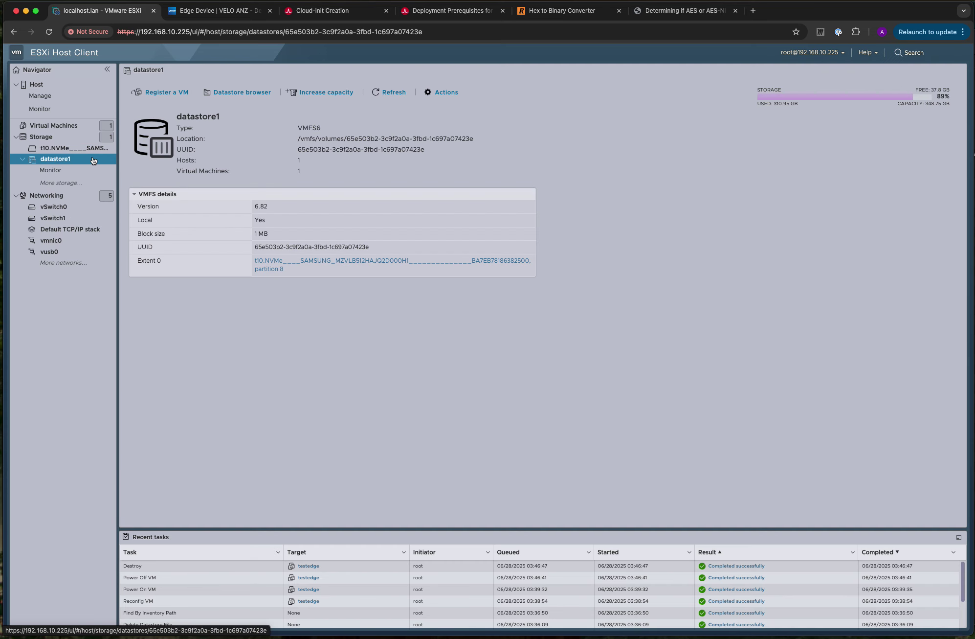
{"action": "left_click", "coordinate": [242, 92]}
{"action": "left_click", "coordinate": [250, 263]}
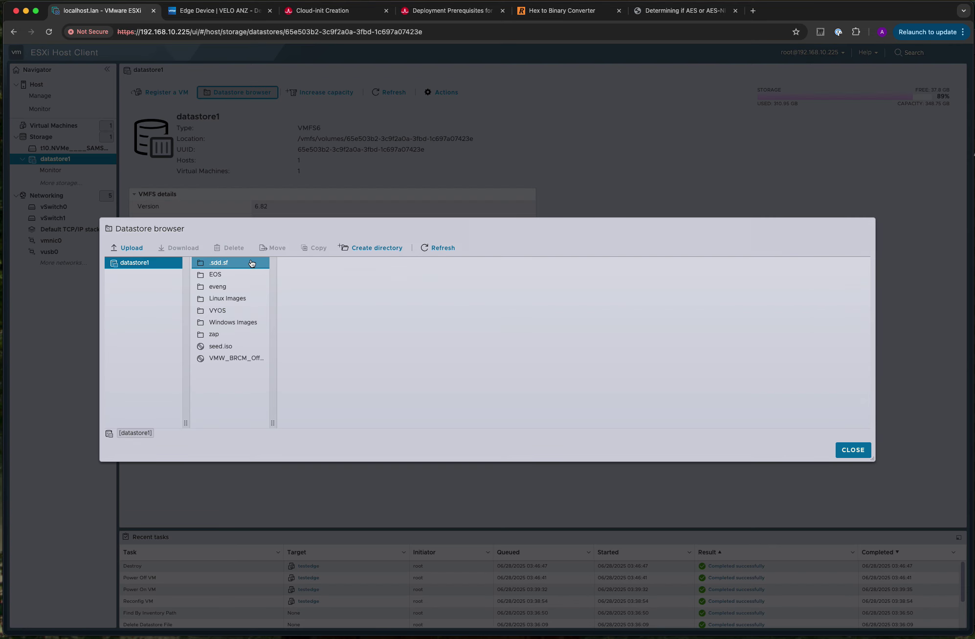
{"action": "left_click", "coordinate": [128, 248]}
{"action": "left_click", "coordinate": [166, 215]}
{"action": "left_click", "coordinate": [898, 458]}
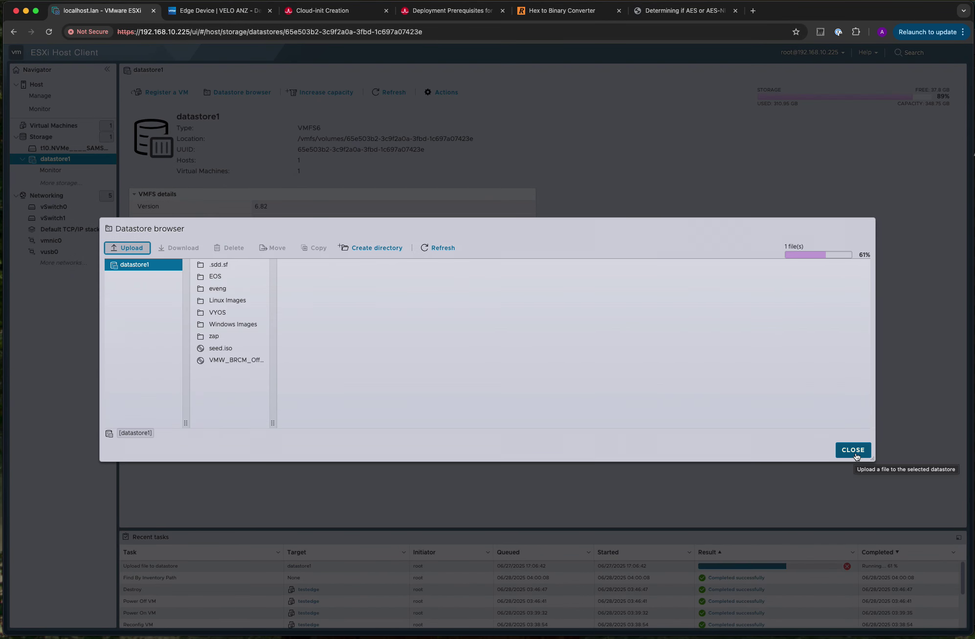
{"action": "left_click", "coordinate": [854, 450]}
Start a virtual machine deployment from an OVF or OVA file, choosing the 6.1.0.1 edge VMDK OVA in Documents.
{"action": "left_click", "coordinate": [54, 125]}
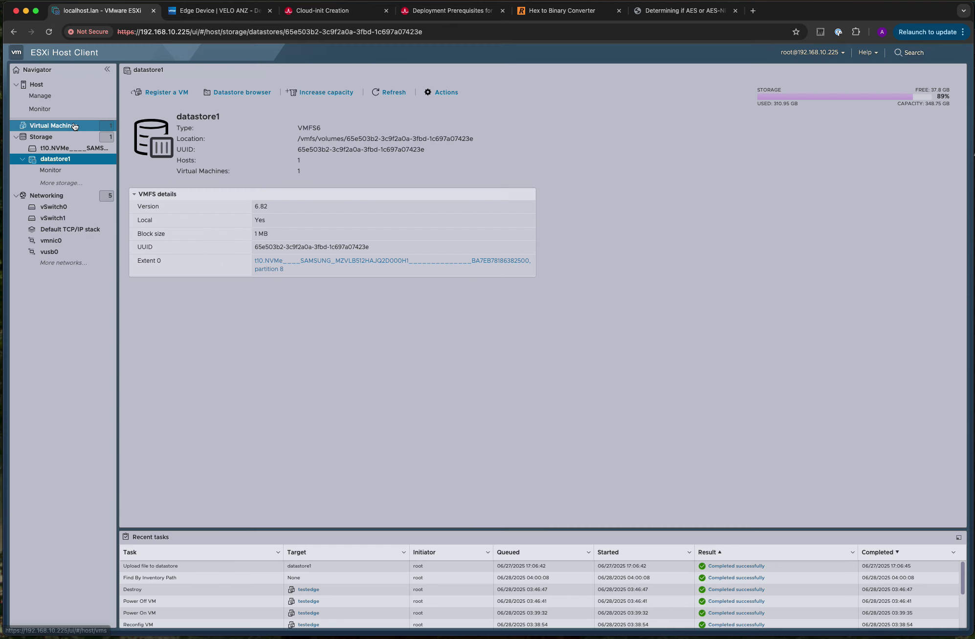
{"action": "left_click", "coordinate": [159, 99]}
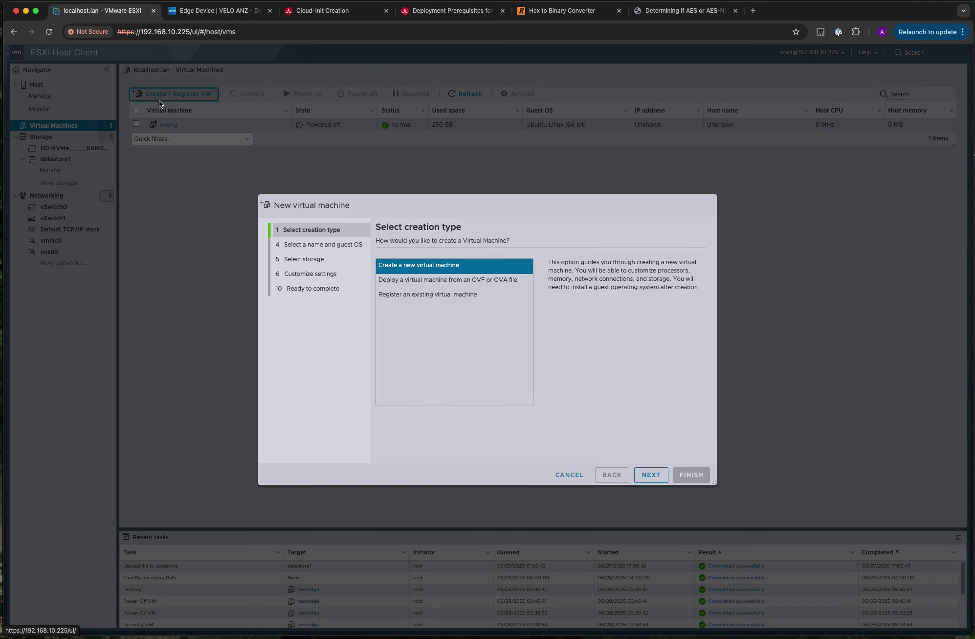
{"action": "left_click", "coordinate": [438, 283]}
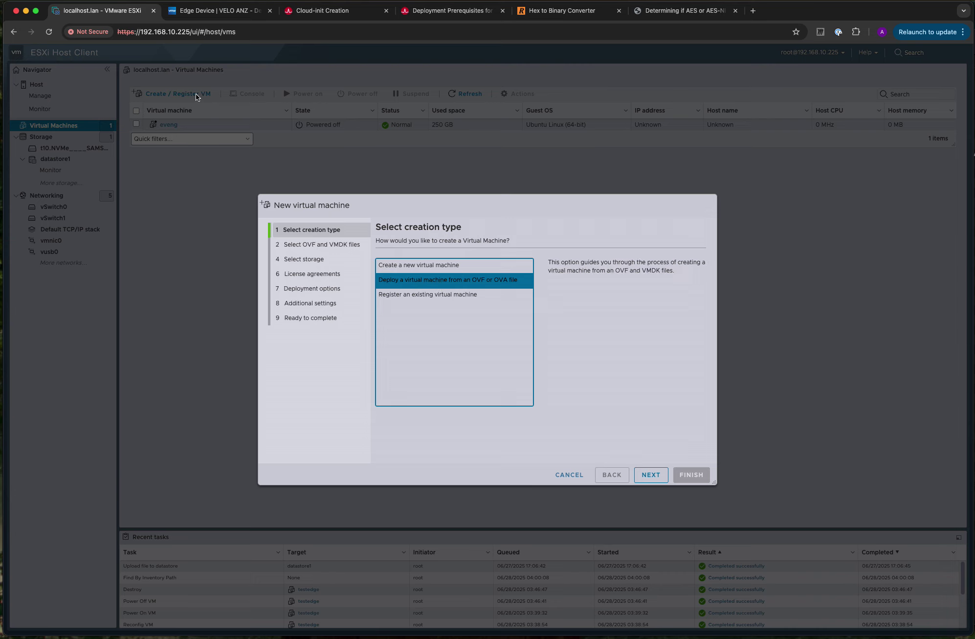
{"action": "left_click", "coordinate": [641, 476]}
{"action": "left_click", "coordinate": [514, 318]}
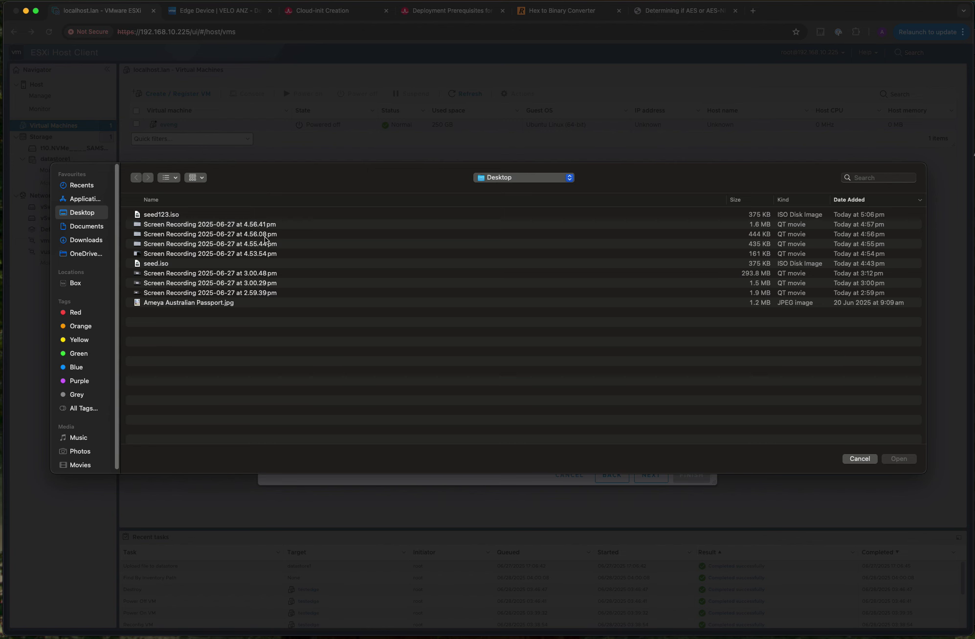
{"action": "left_click", "coordinate": [84, 228]}
{"action": "left_click", "coordinate": [175, 218]}
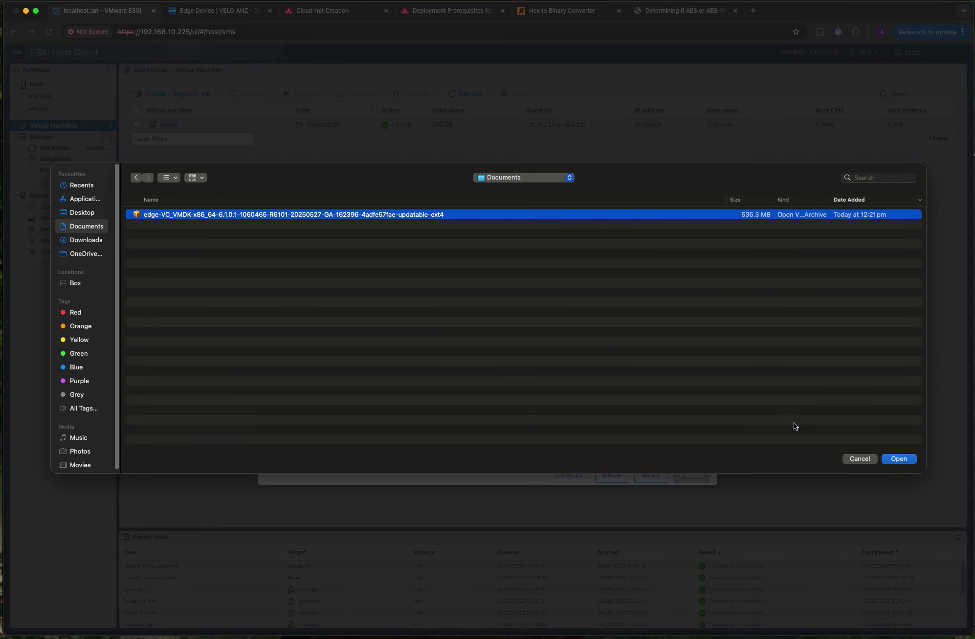
{"action": "left_click", "coordinate": [899, 459]}
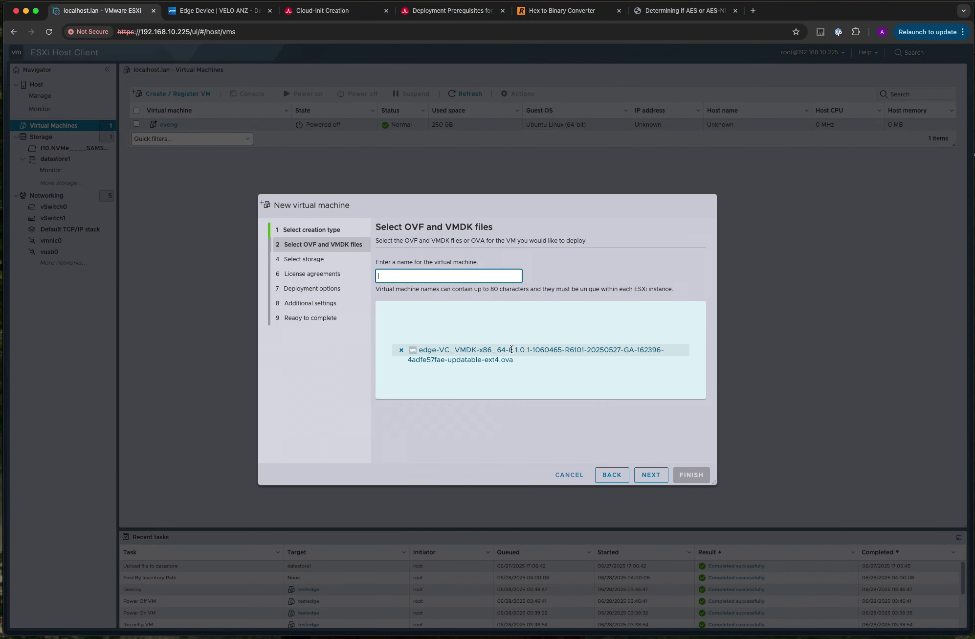
Name the new virtual machine testedge1, matching the edge name in the Orchestrator.
{"action": "left_click_drag", "start_coordinate": [510, 349], "coordinate": [532, 349]}
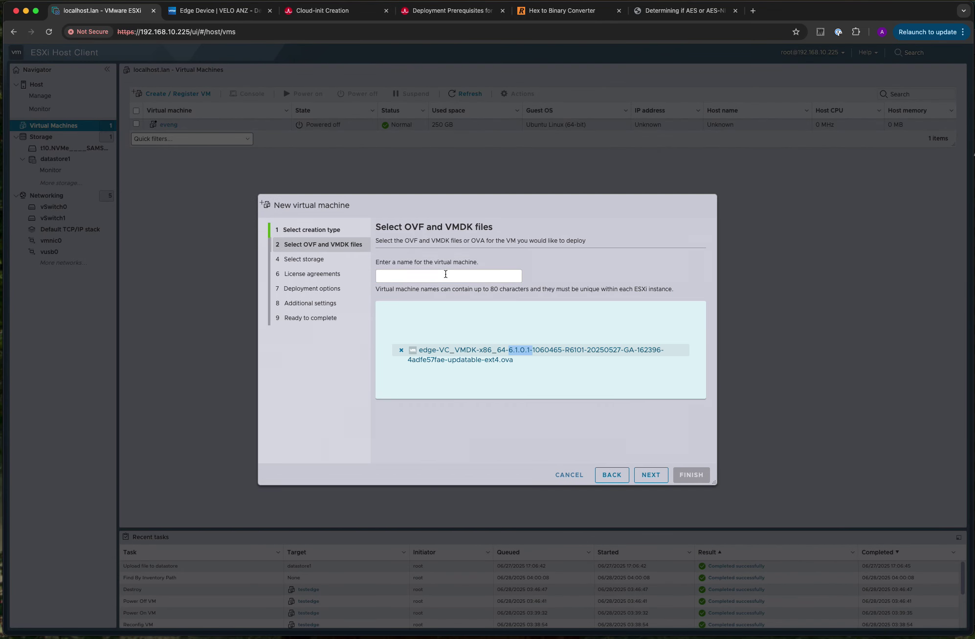
{"action": "left_click", "coordinate": [446, 275]}
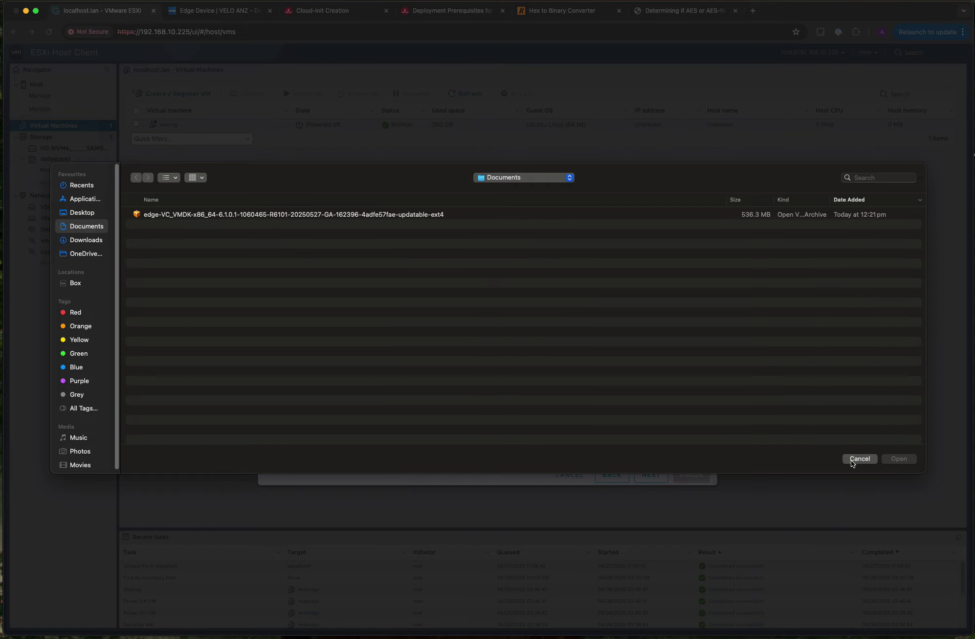
{"action": "left_click", "coordinate": [859, 458]}
{"action": "left_click", "coordinate": [458, 276]}
{"action": "type", "text": "testedg"}
{"action": "left_click", "coordinate": [217, 10]}
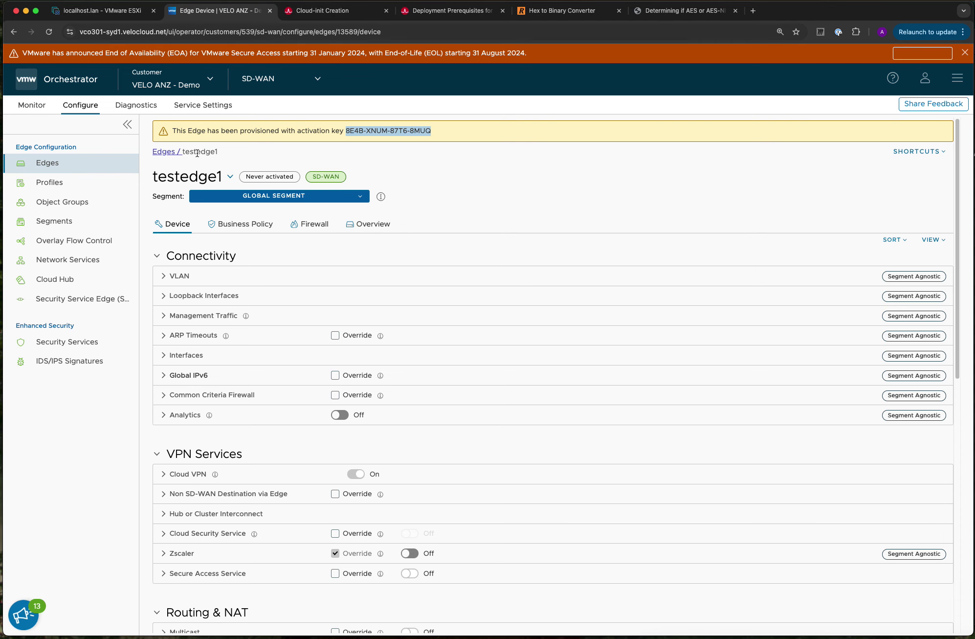
{"action": "left_click", "coordinate": [78, 10]}
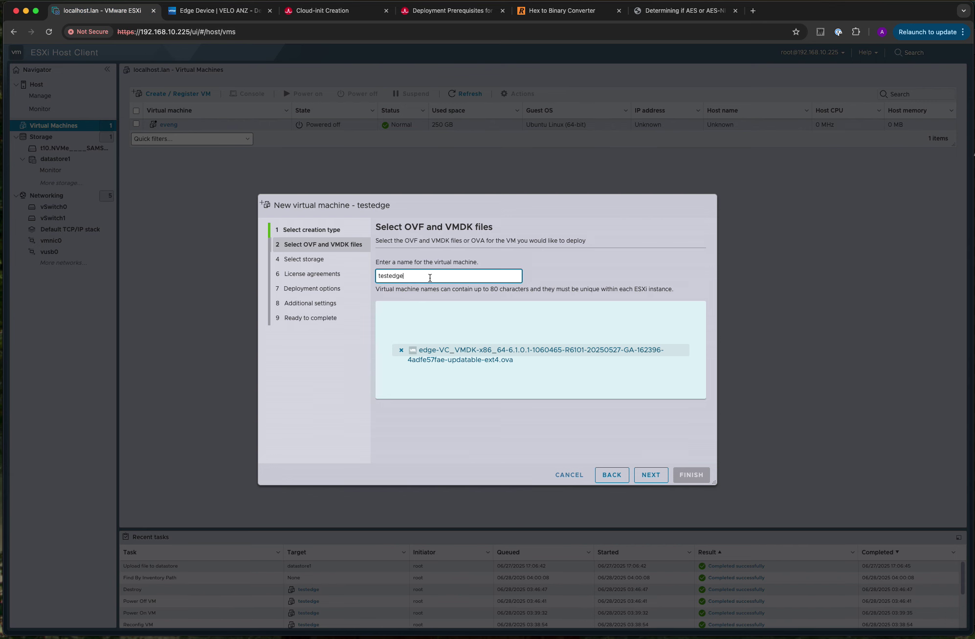
Accept the default storage and network mappings, disable automatic power-on, and finish deploying testedge1.
{"action": "left_click", "coordinate": [636, 475]}
{"action": "left_click", "coordinate": [638, 474]}
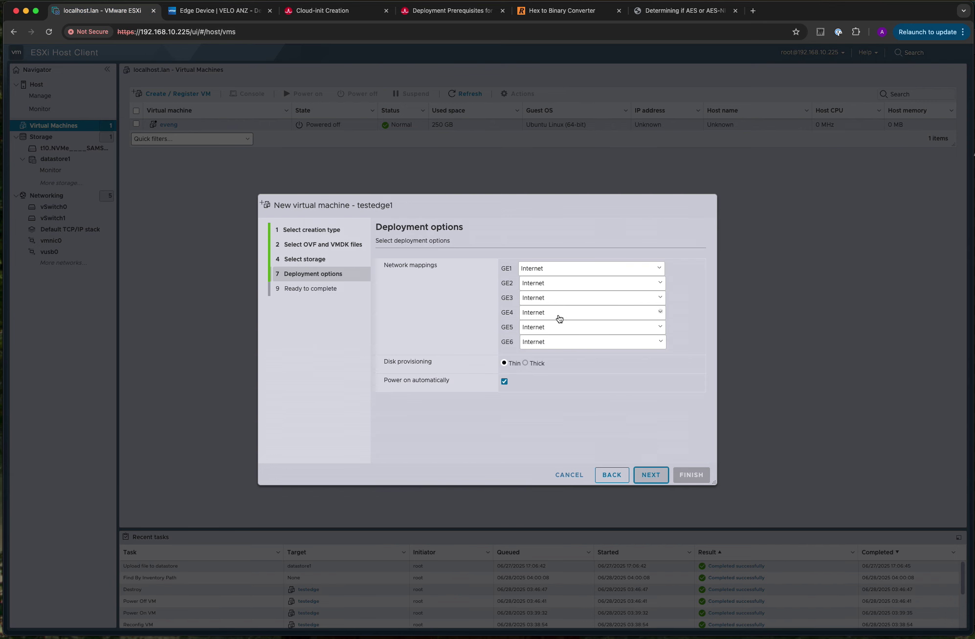
{"action": "left_click", "coordinate": [504, 381]}
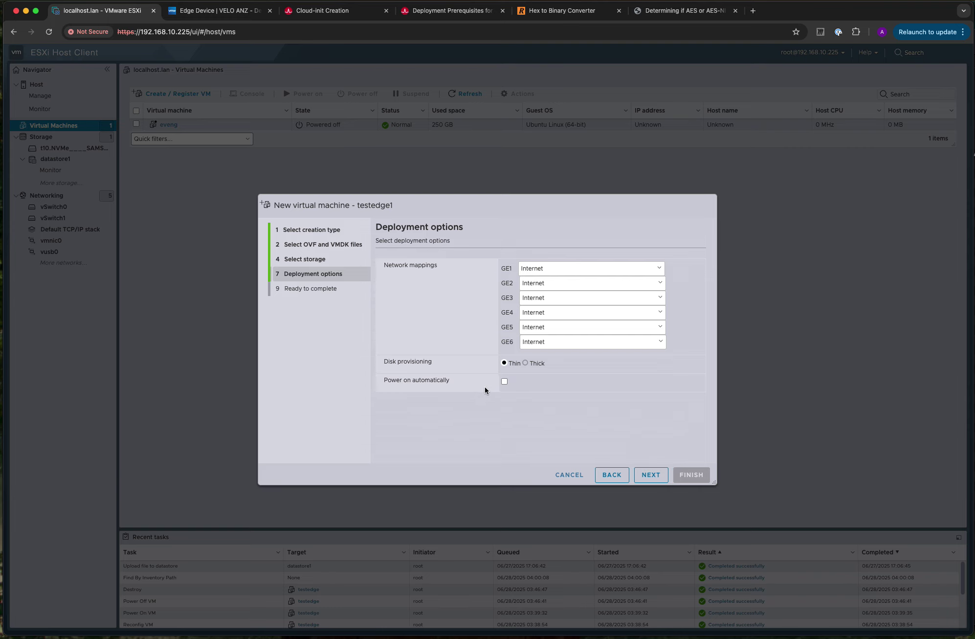
{"action": "left_click", "coordinate": [651, 474]}
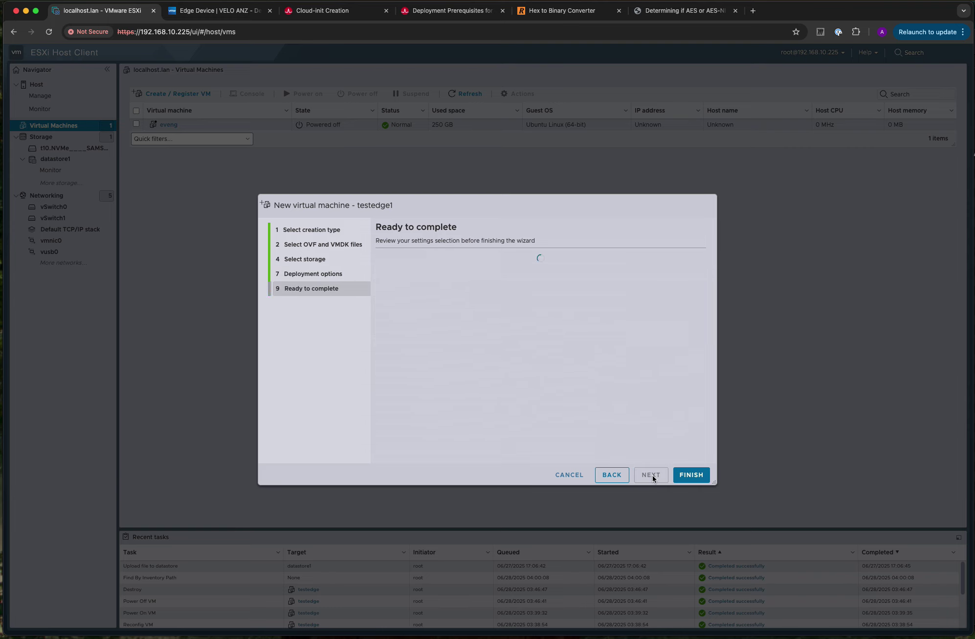
{"action": "left_click", "coordinate": [673, 475]}
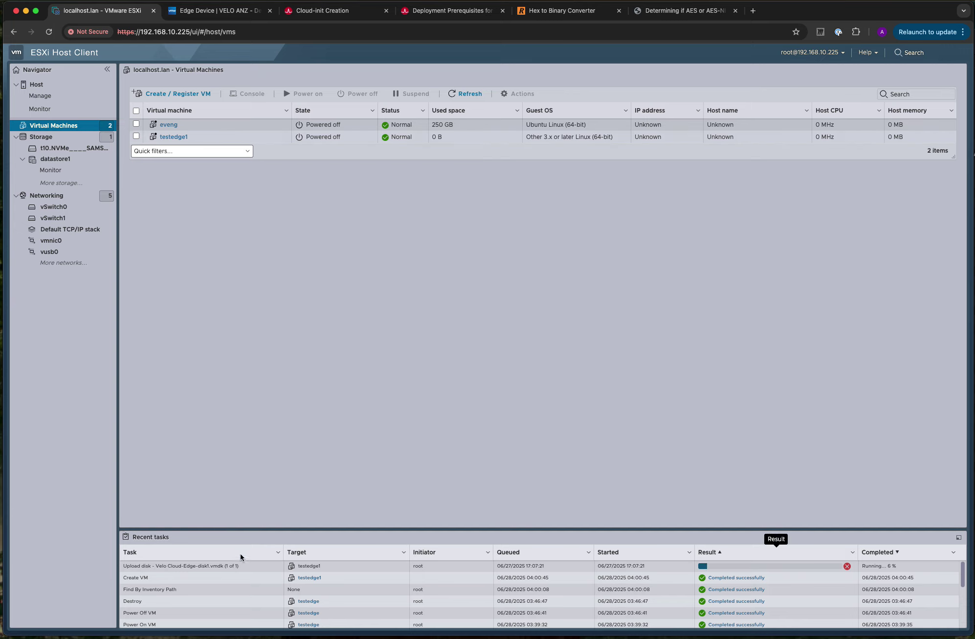
Open the testedge1 virtual machine and bring up its hardware settings for editing.
{"action": "left_click", "coordinate": [179, 142]}
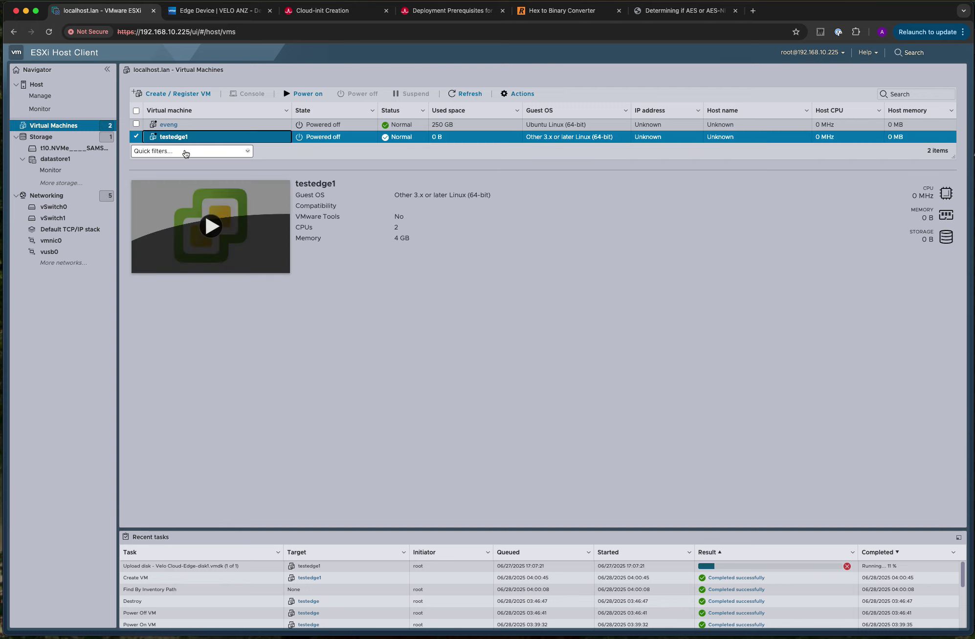
{"action": "left_click", "coordinate": [181, 139]}
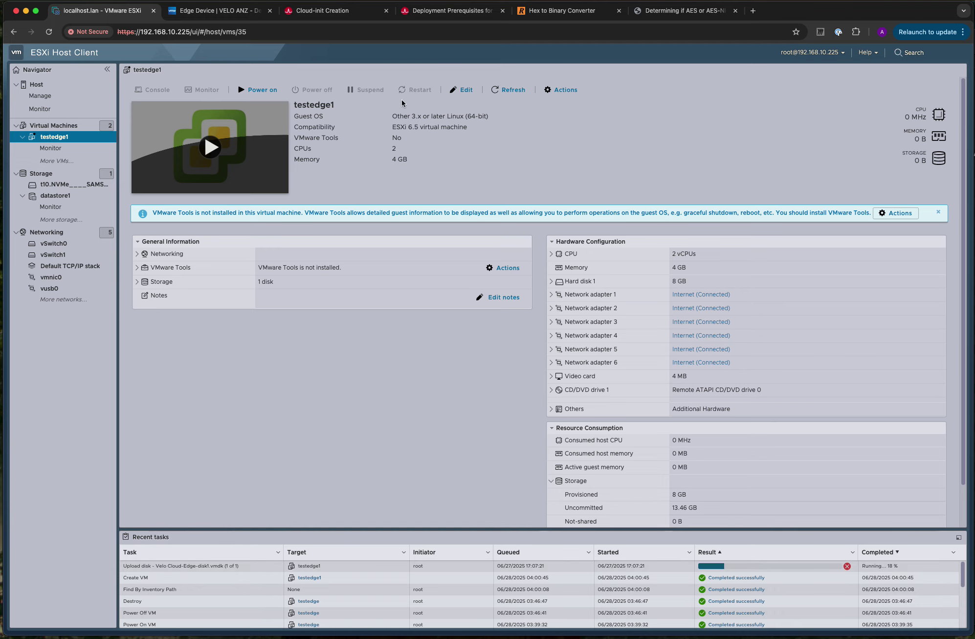
{"action": "left_click", "coordinate": [478, 90]}
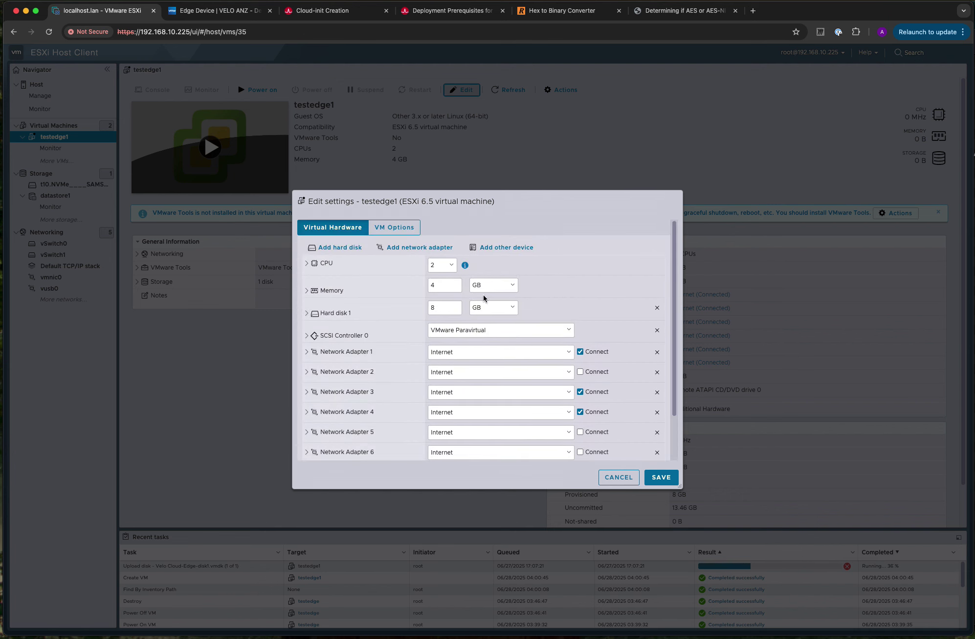
Check the 2 vCPU memory and storage minimums in the Virtual Edge deployment prerequisites, and return to the testedge1 settings.
{"action": "left_click", "coordinate": [455, 14]}
{"action": "scroll", "coordinate": [538, 141], "scroll_direction": "up", "scroll_amount": 1}
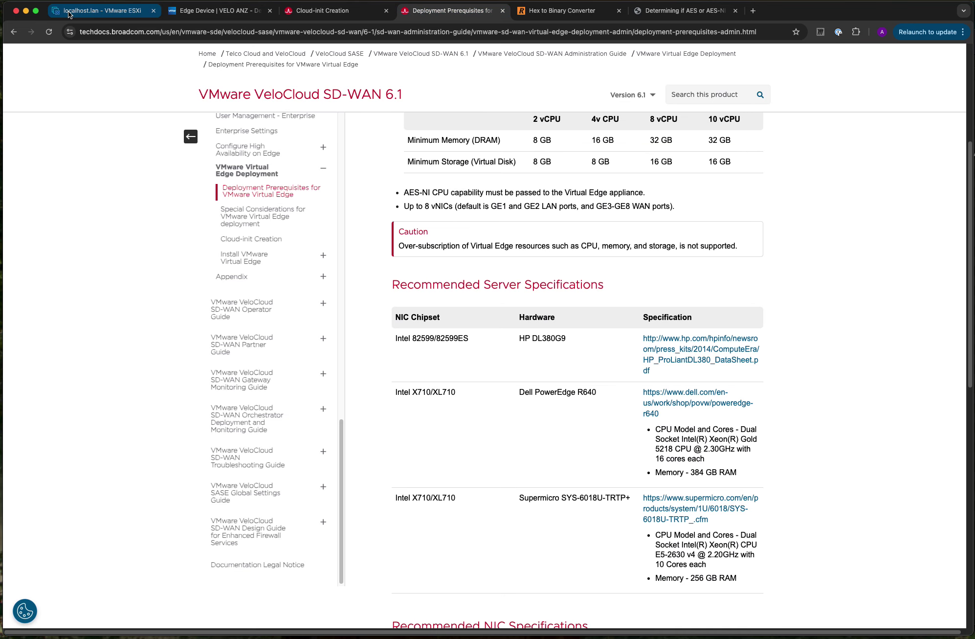
{"action": "left_click", "coordinate": [103, 10]}
{"action": "left_click", "coordinate": [434, 287]}
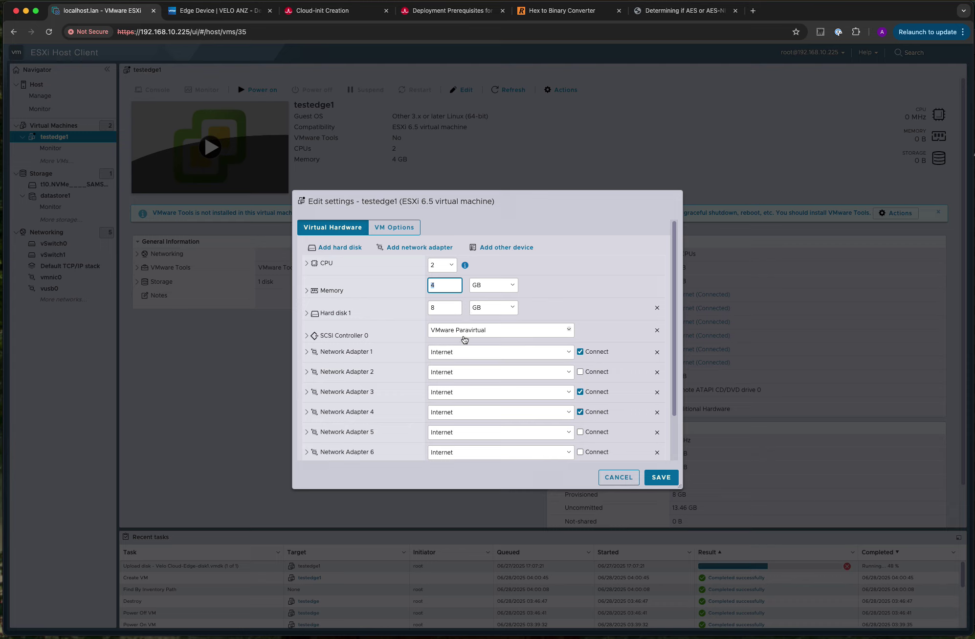
{"action": "scroll", "coordinate": [465, 340], "scroll_direction": "down", "scroll_amount": 1}
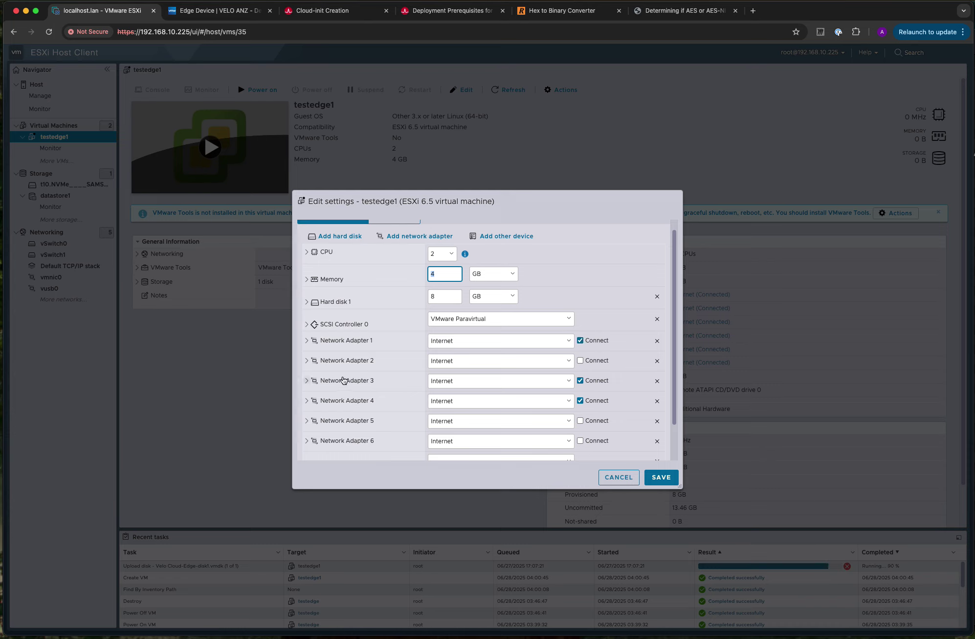
{"action": "left_click", "coordinate": [612, 482]}
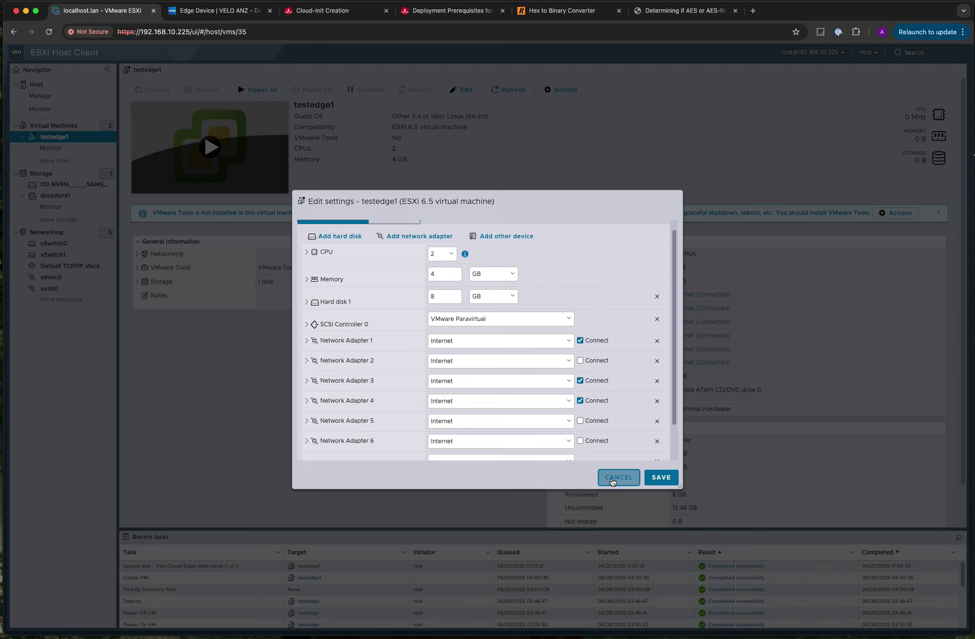
Reopen the hardware settings of testedge1 and set its memory to 8 GB.
{"action": "left_click", "coordinate": [469, 92]}
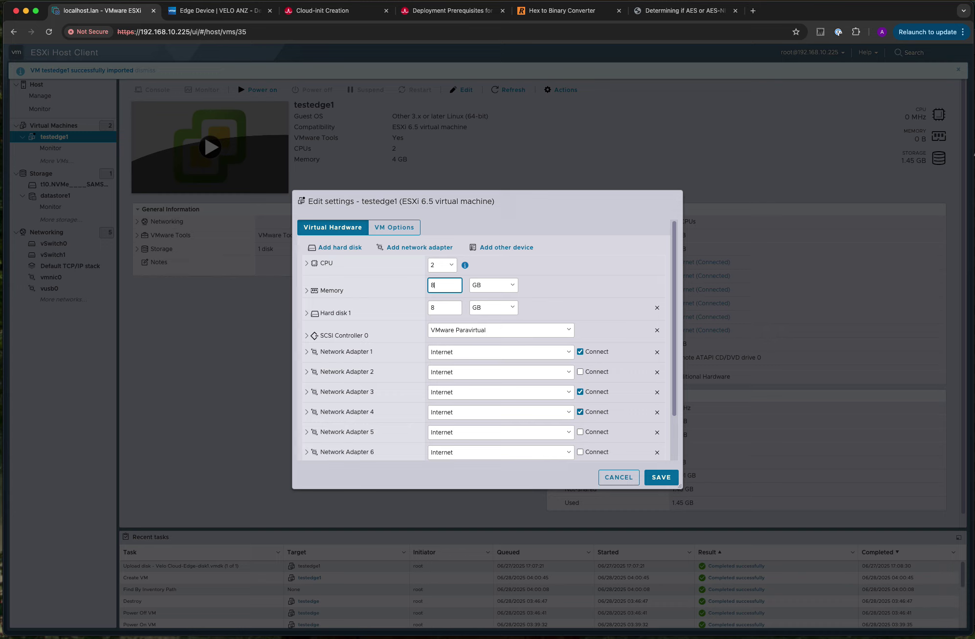
{"action": "type", "text": "8"}
{"action": "left_click", "coordinate": [588, 269]}
Remove network adapters 2, 4, 5 and 6, and assign Network Adapter 3 to the Internet2 network.
{"action": "scroll", "coordinate": [589, 272], "scroll_direction": "down", "scroll_amount": 1}
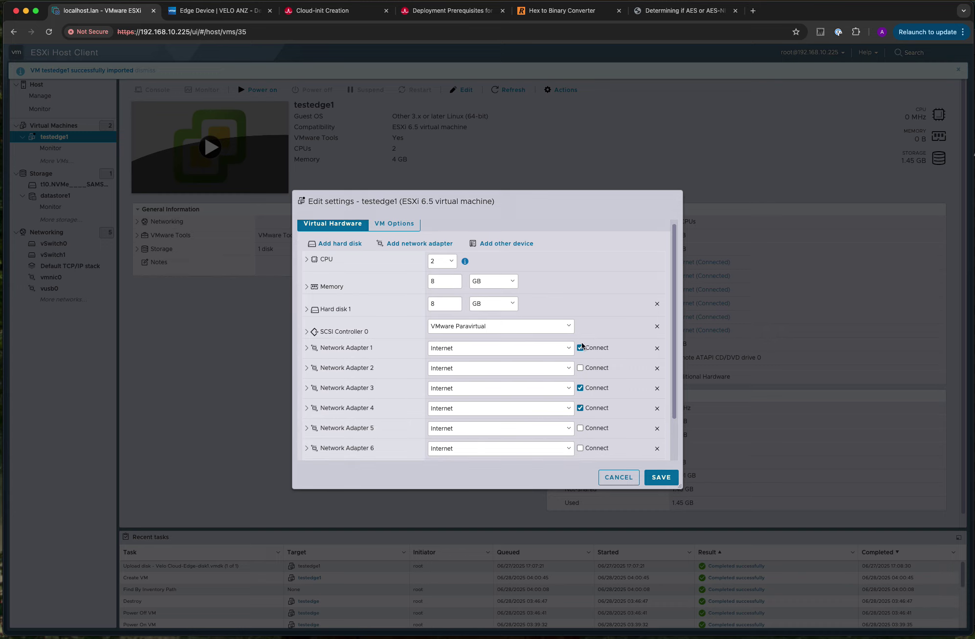
{"action": "left_click", "coordinate": [658, 369]}
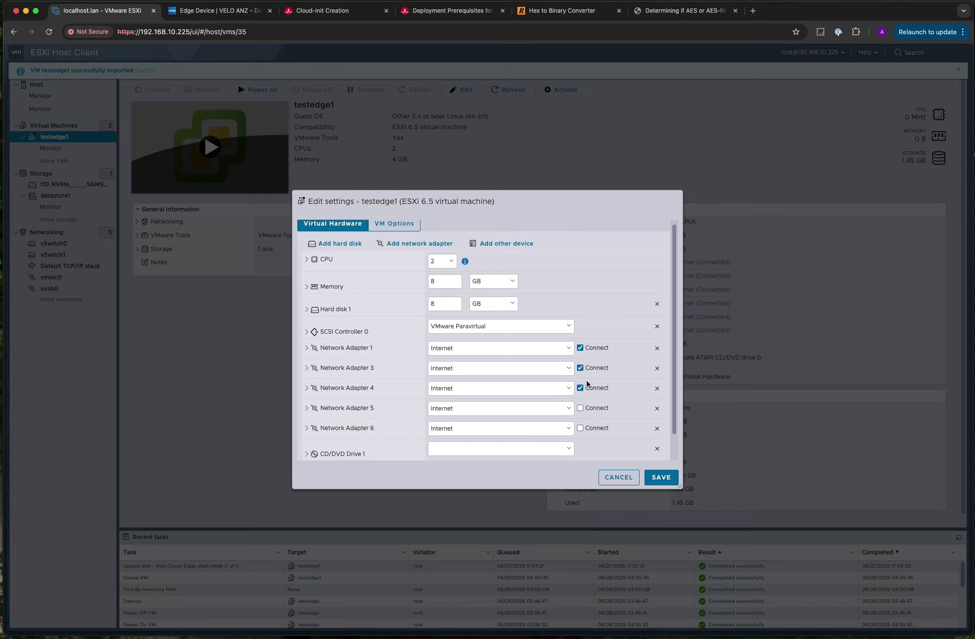
{"action": "left_click", "coordinate": [658, 388]}
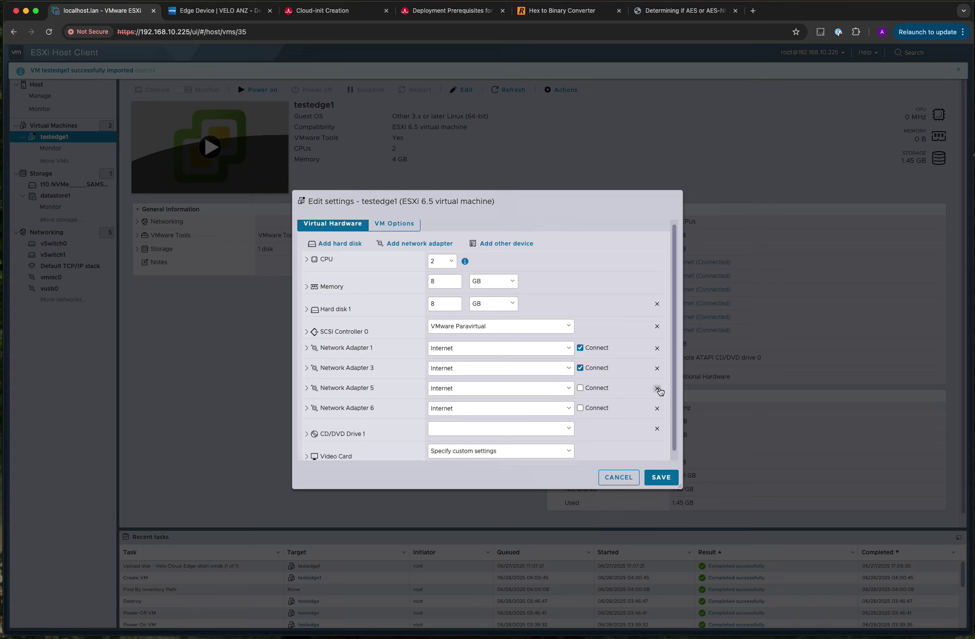
{"action": "left_click", "coordinate": [657, 388]}
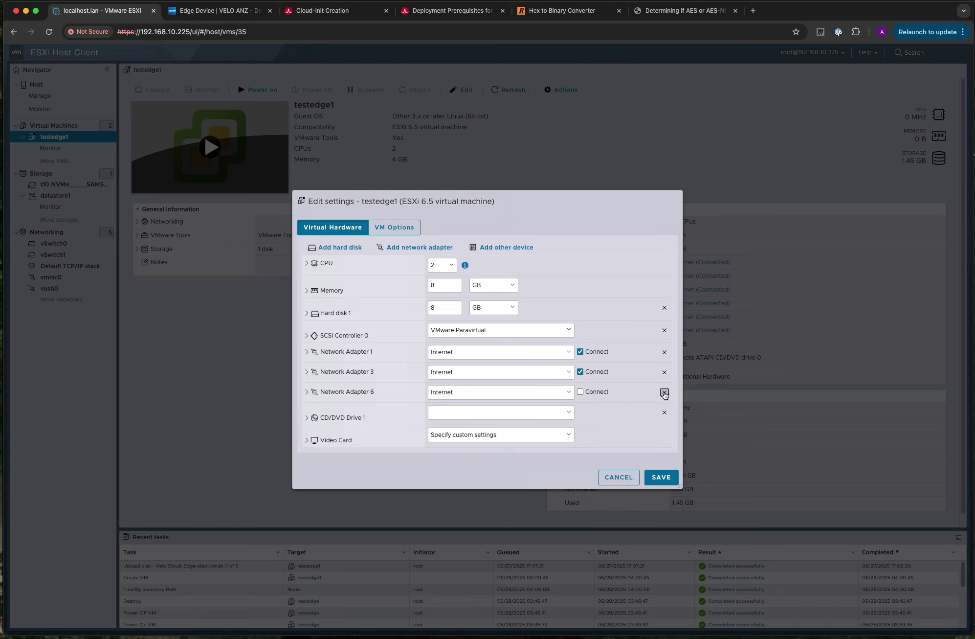
{"action": "left_click", "coordinate": [664, 392]}
{"action": "left_click", "coordinate": [466, 373]}
{"action": "left_click", "coordinate": [466, 383]}
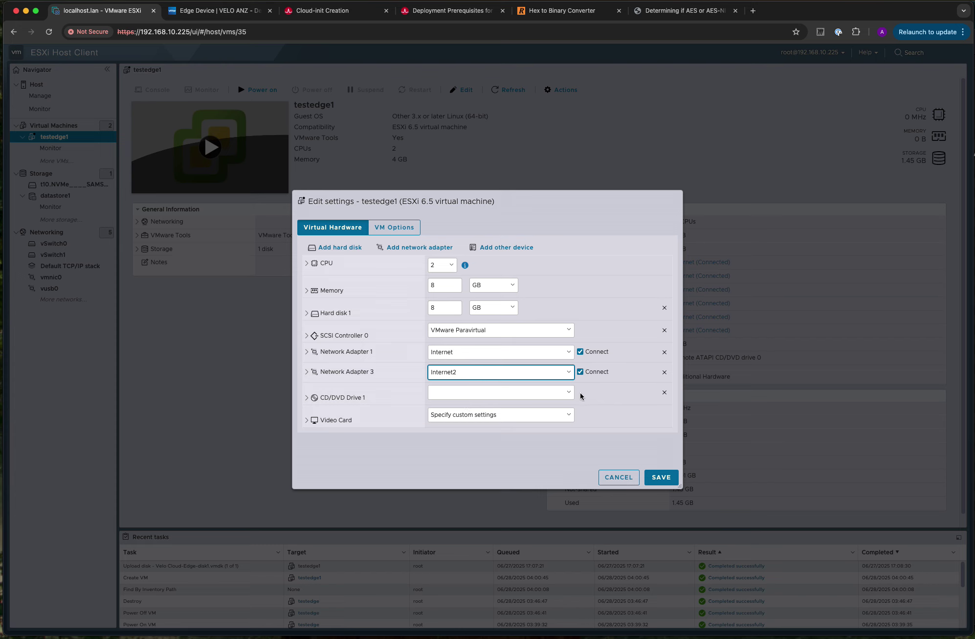
Set CD/DVD Drive 1 to the datastore ISO file seed123.iso from datastore1 and enable its connection.
{"action": "left_click", "coordinate": [498, 399]}
{"action": "left_click", "coordinate": [485, 410]}
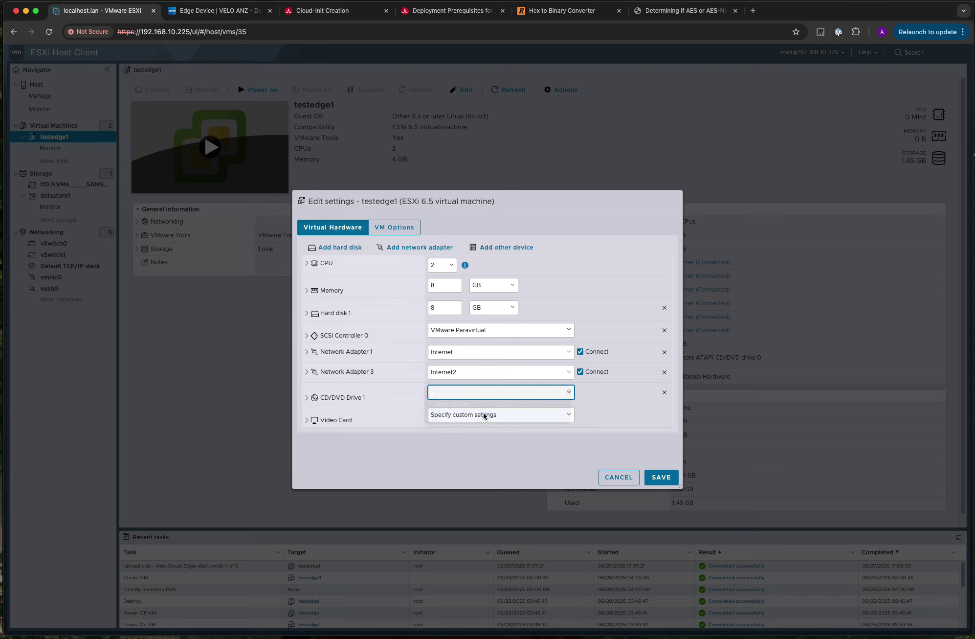
{"action": "left_click", "coordinate": [437, 381]}
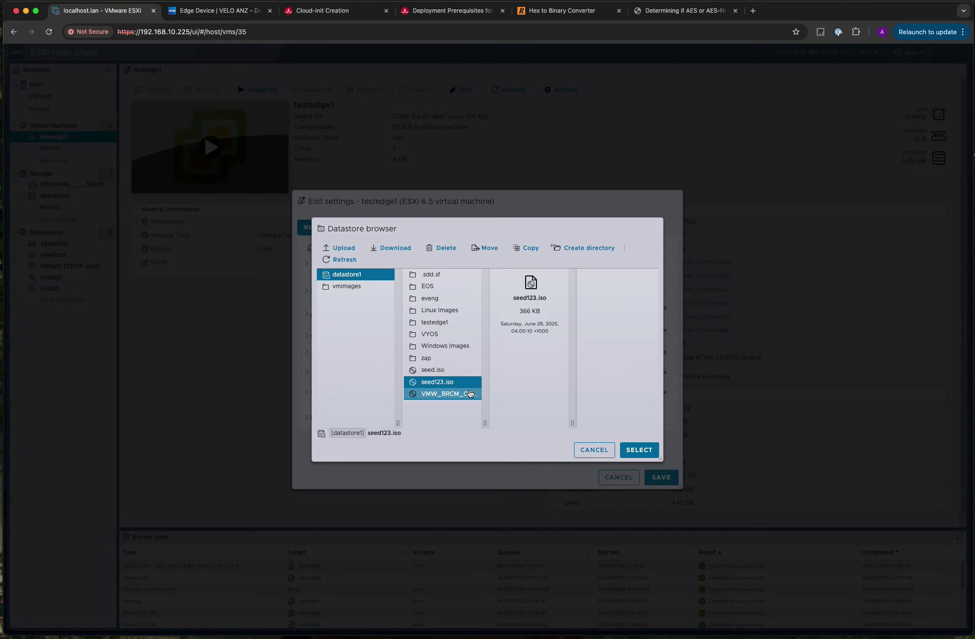
{"action": "left_click", "coordinate": [644, 450]}
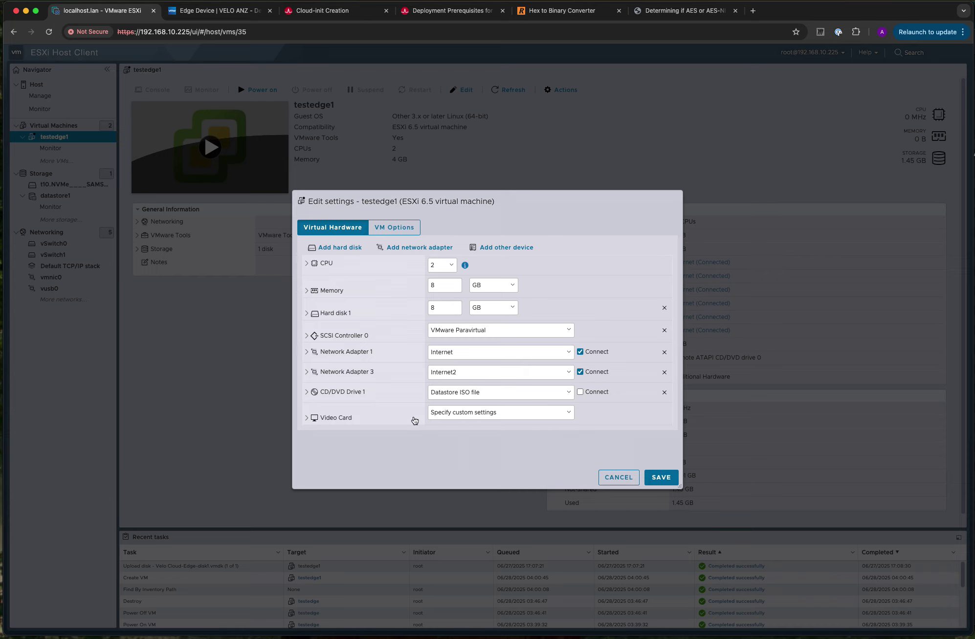
{"action": "left_click", "coordinate": [453, 397]}
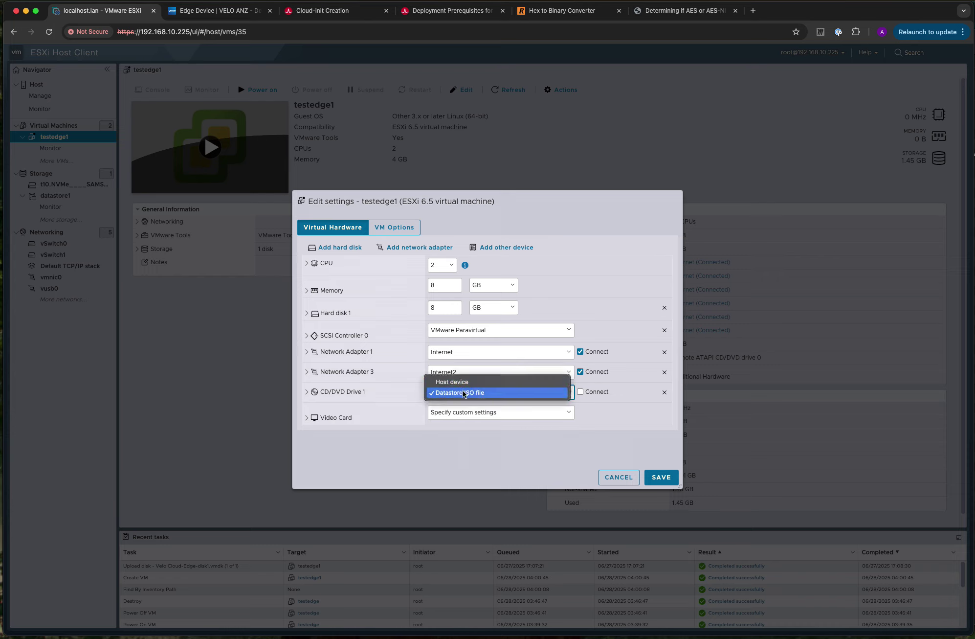
{"action": "left_click", "coordinate": [463, 393]}
{"action": "left_click", "coordinate": [307, 392]}
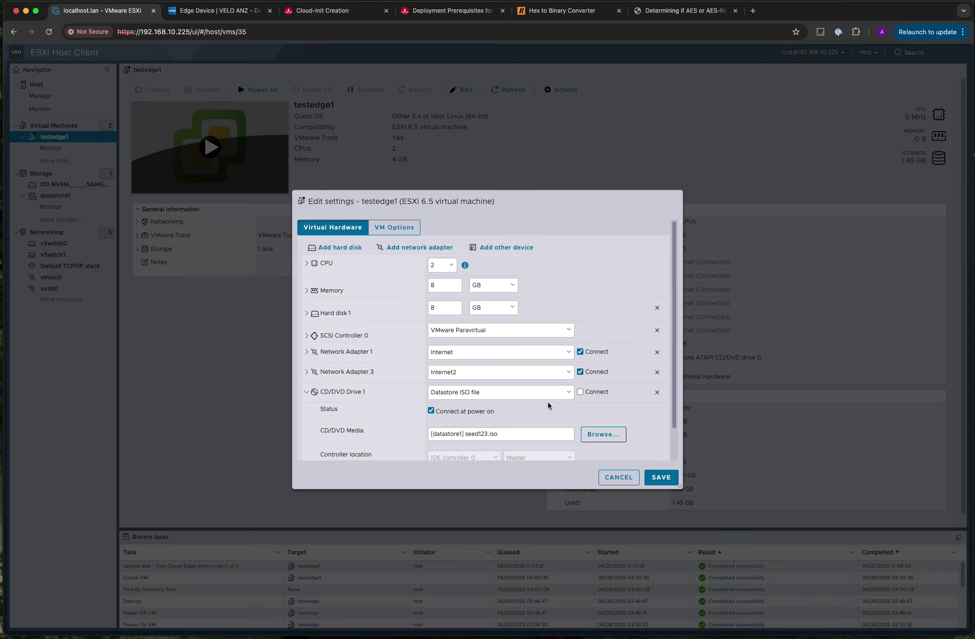
{"action": "left_click", "coordinate": [580, 392]}
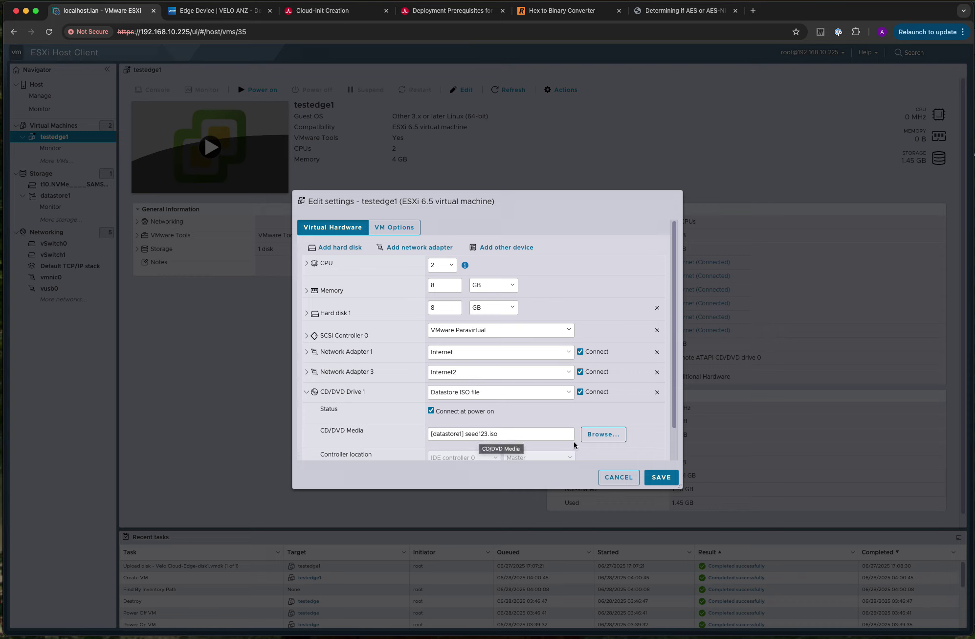
Save the hardware settings of testedge1 and power on the virtual machine.
{"action": "scroll", "coordinate": [574, 441], "scroll_direction": "down", "scroll_amount": 2}
{"action": "left_click", "coordinate": [663, 483]}
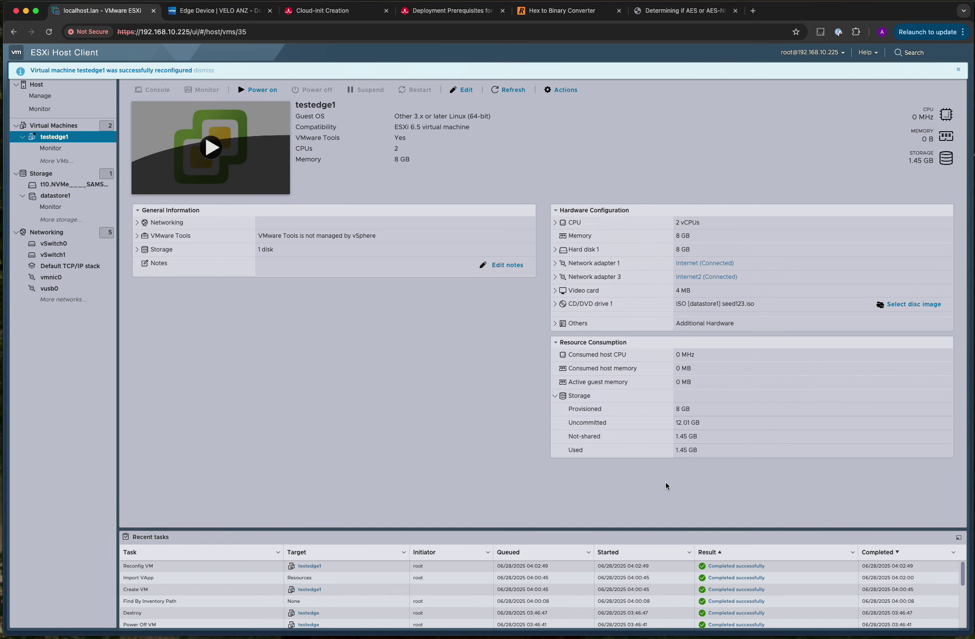
{"action": "left_click", "coordinate": [211, 147]}
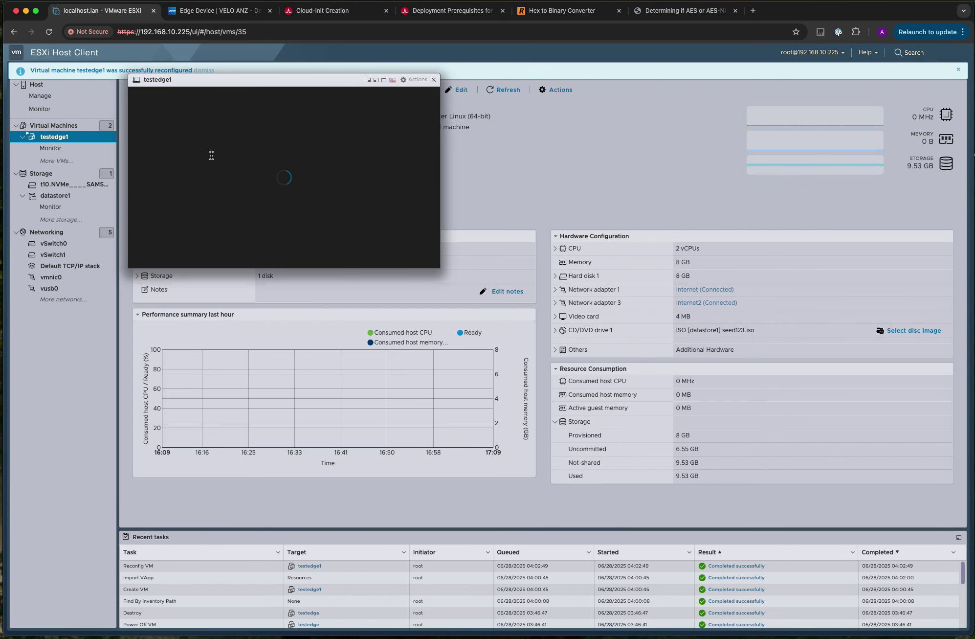
{"action": "left_click", "coordinate": [230, 10]}
{"action": "left_click", "coordinate": [48, 163]}
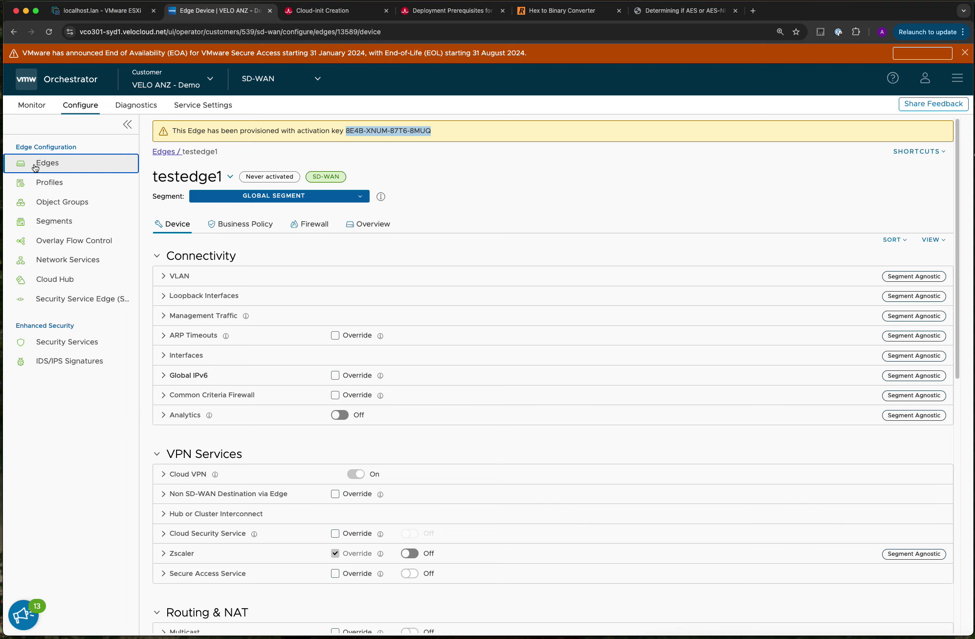
{"action": "left_click", "coordinate": [163, 253]}
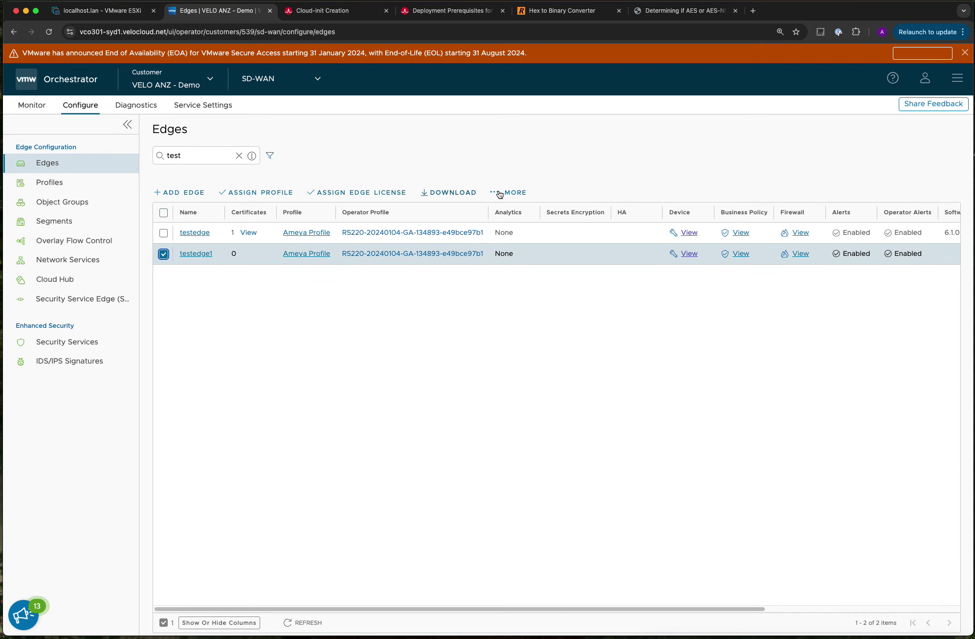
{"action": "left_click", "coordinate": [511, 195]}
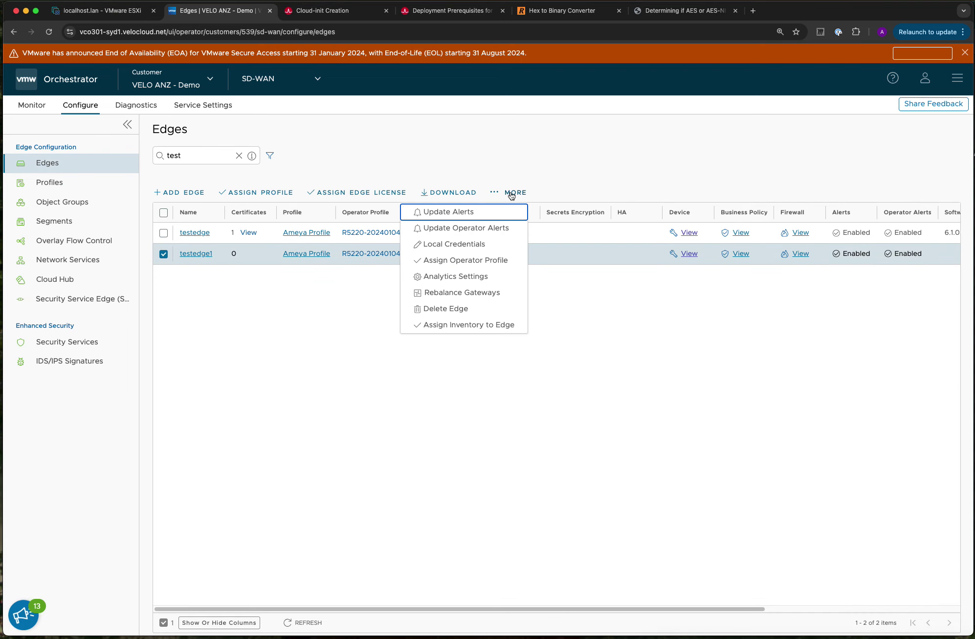
{"action": "left_click", "coordinate": [453, 260]}
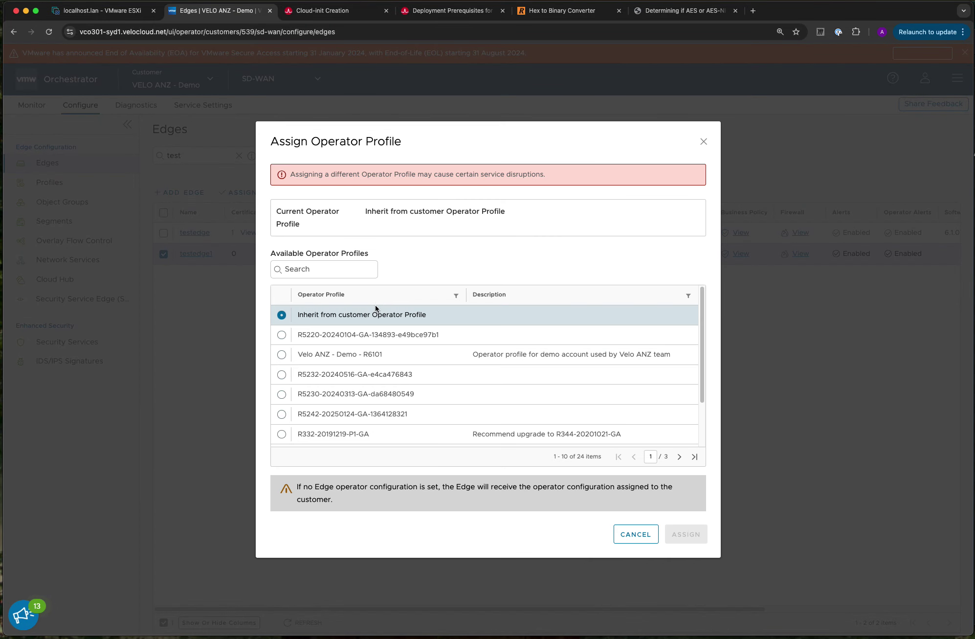
{"action": "left_click", "coordinate": [693, 457]}
{"action": "left_click", "coordinate": [281, 374]}
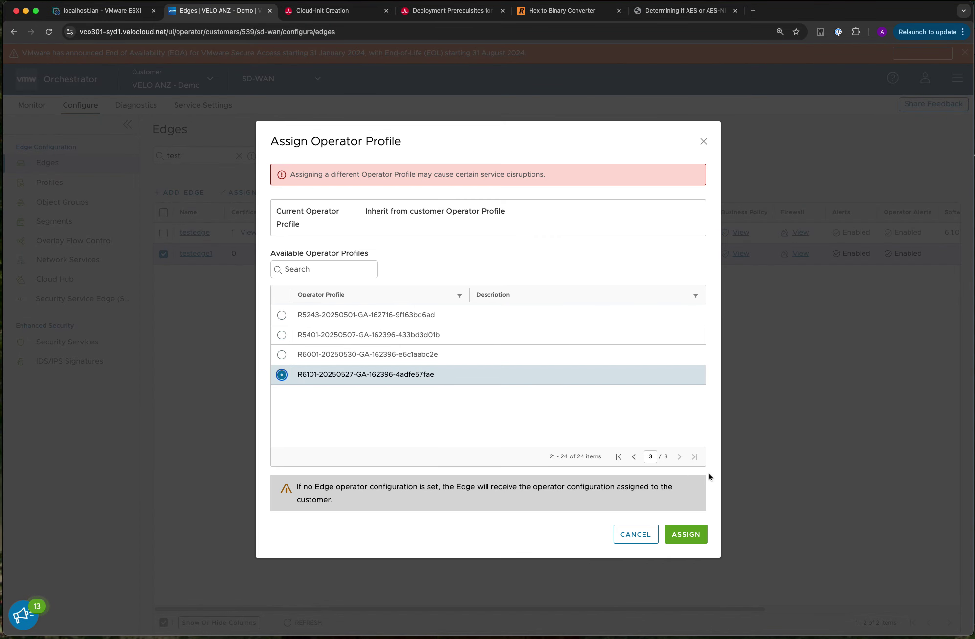
{"action": "left_click", "coordinate": [686, 534]}
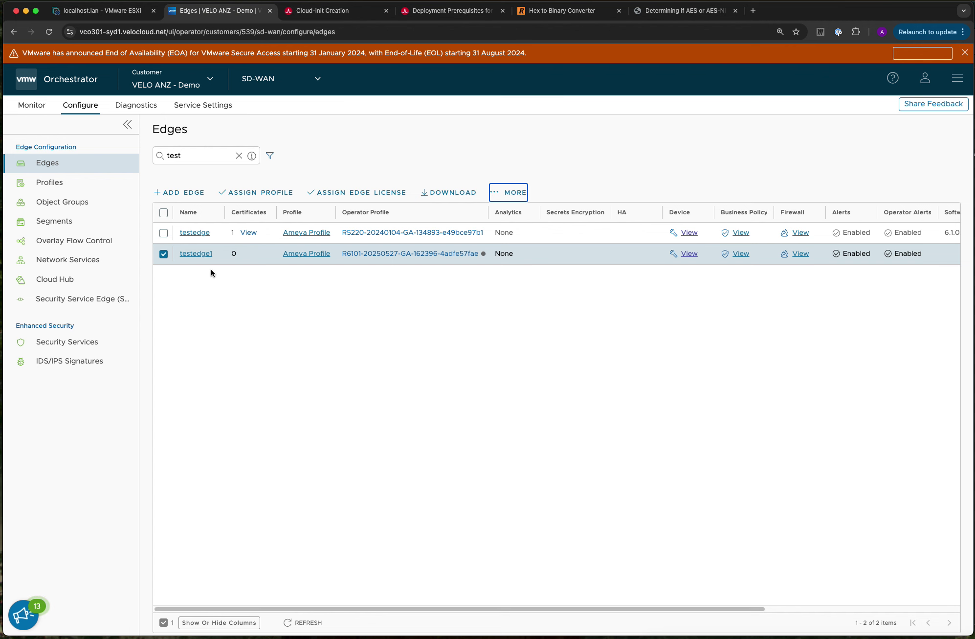
Check the testedge1 boot console in ESXi and display the user-data file in the terminal to review its VCO address.
{"action": "left_click", "coordinate": [102, 10]}
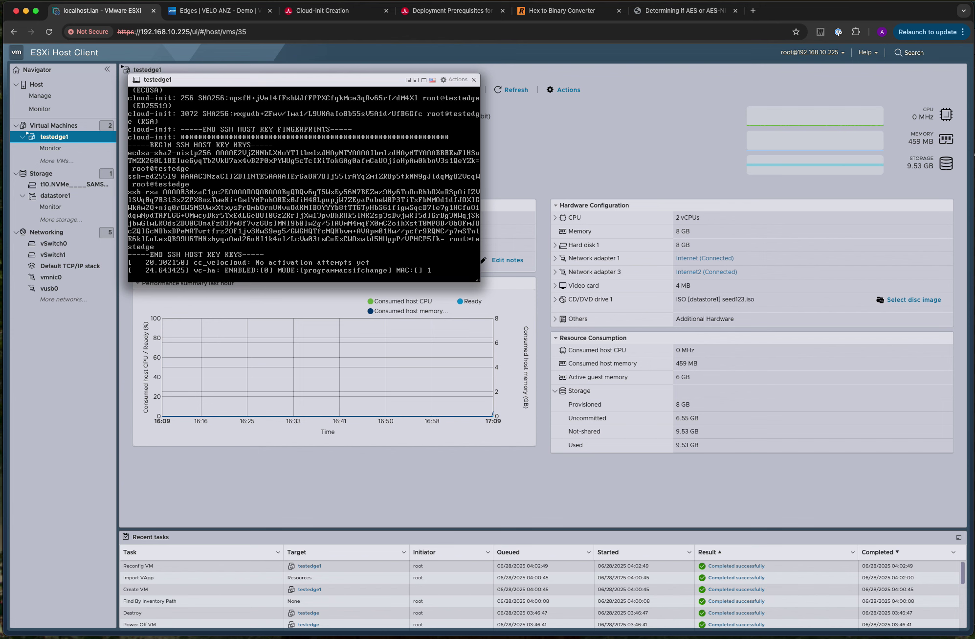
{"action": "key", "text": "super+Tab"}
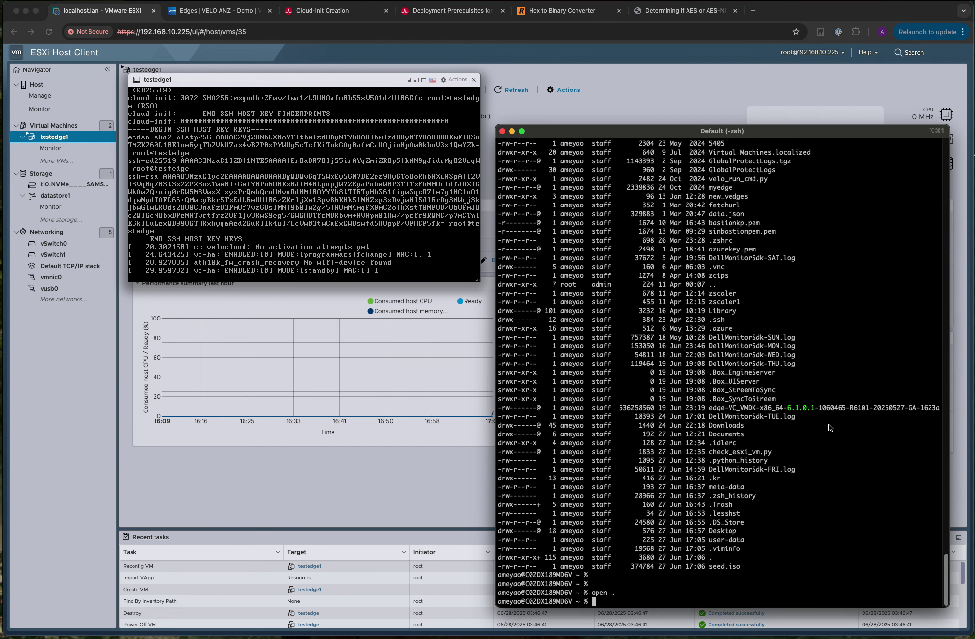
{"action": "type", "text": "more user-data"}
{"action": "key", "text": "Return"}
{"action": "key", "text": "q"}
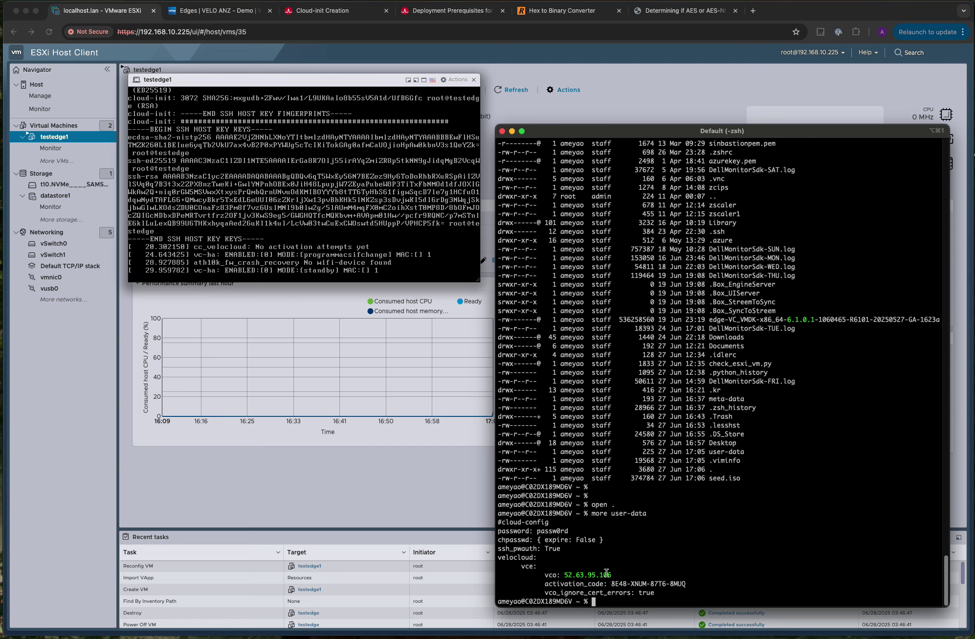
{"action": "double_click", "coordinate": [597, 574]}
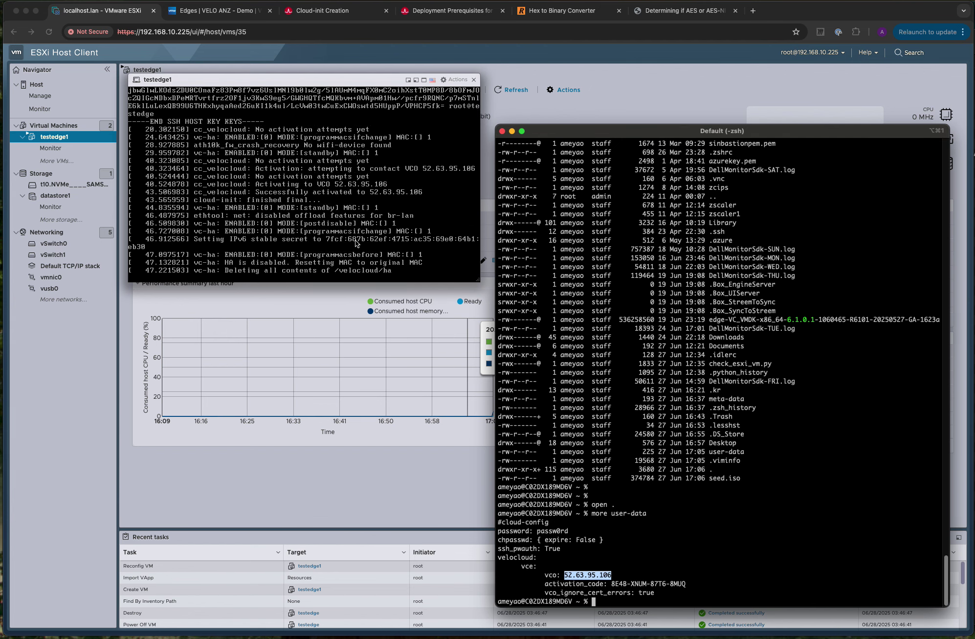
Open the Orchestrator events for testedge1 and refresh the list to review its activation.
{"action": "left_click", "coordinate": [226, 20]}
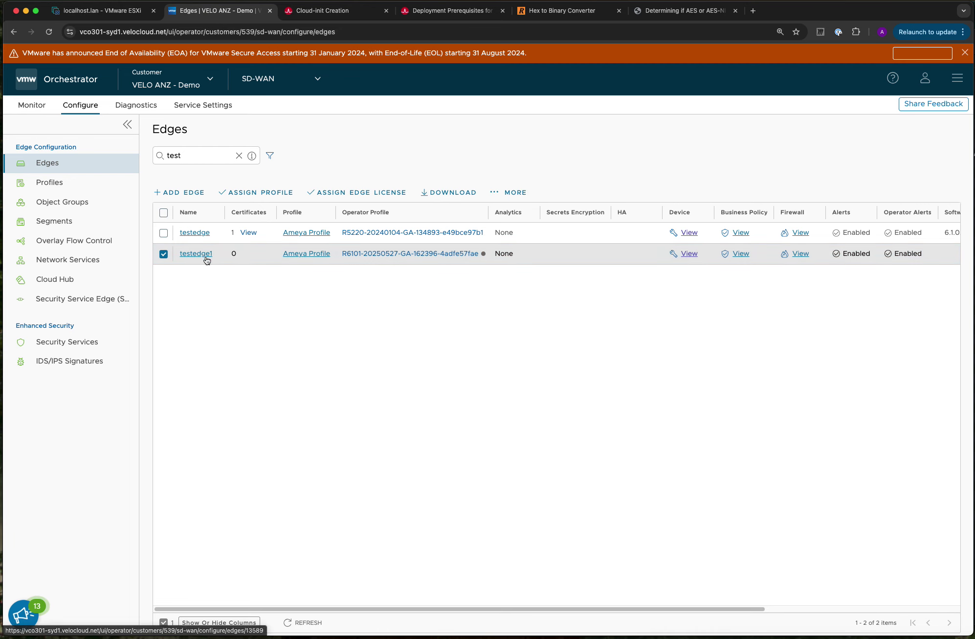
{"action": "left_click", "coordinate": [203, 253]}
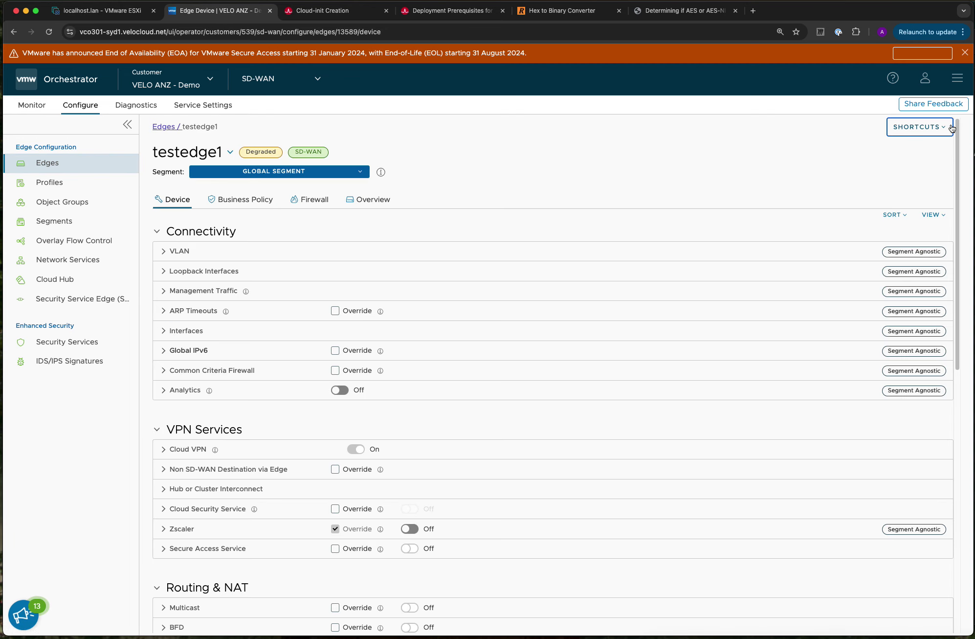
{"action": "left_click", "coordinate": [919, 127]}
{"action": "left_click", "coordinate": [856, 170]}
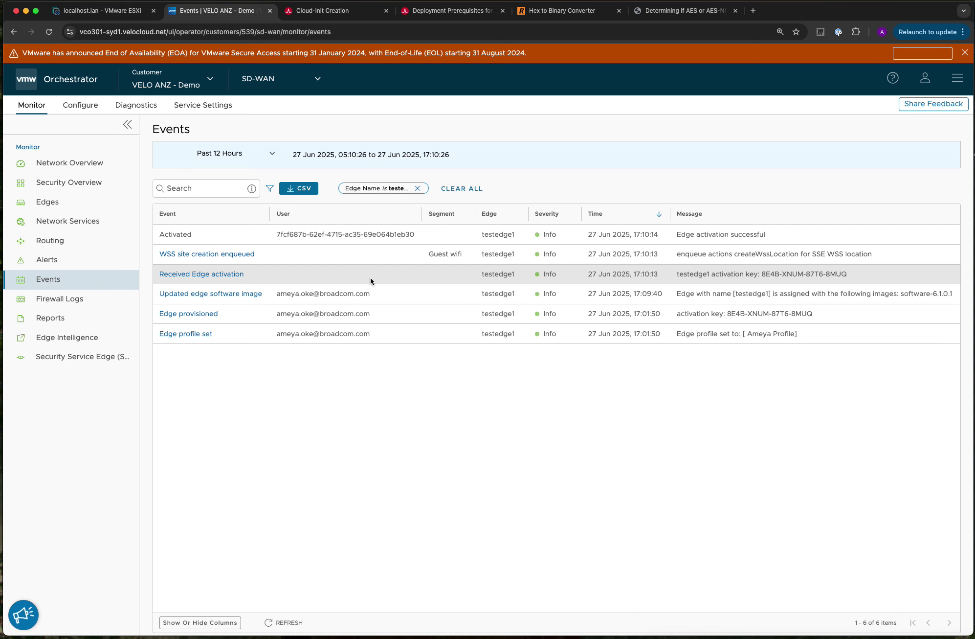
{"action": "left_click", "coordinate": [182, 237]}
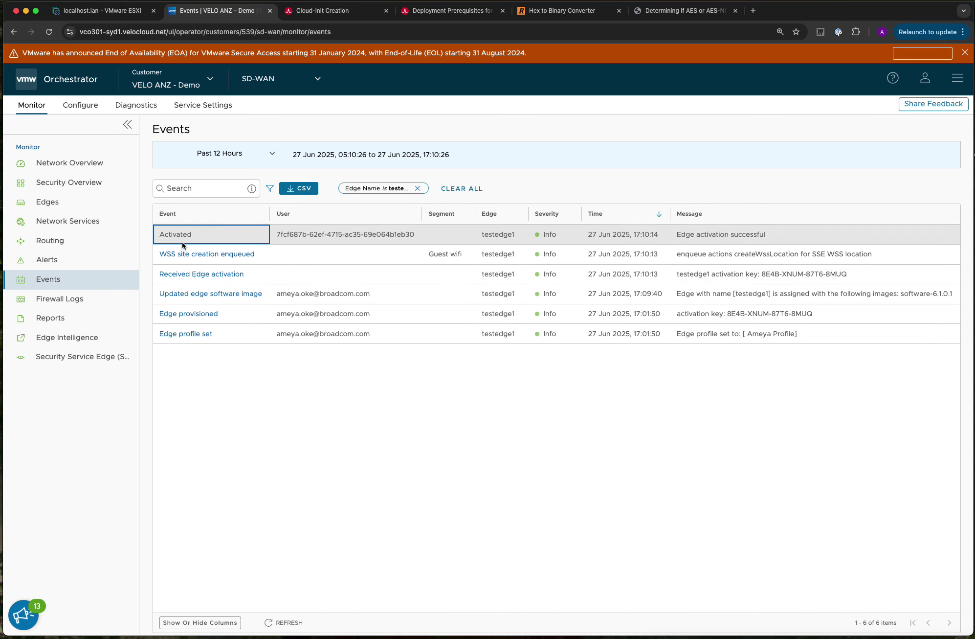
{"action": "left_click", "coordinate": [284, 622]}
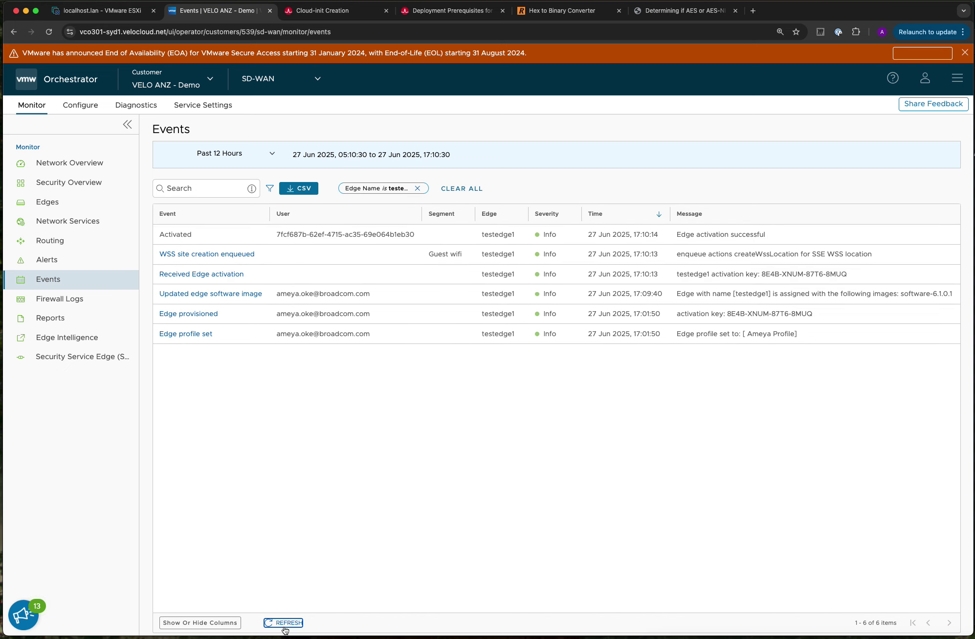
Switch to the testedge1 console in ESXi and log in as root with the account password.
{"action": "left_click", "coordinate": [104, 10]}
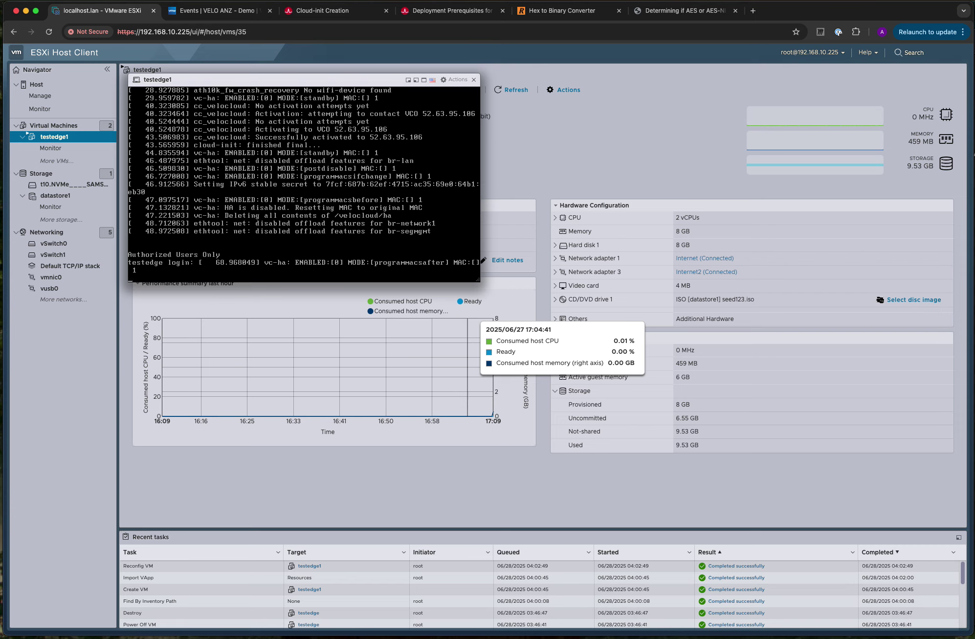
{"action": "type", "text": "ot"}
{"action": "key", "text": "Return"}
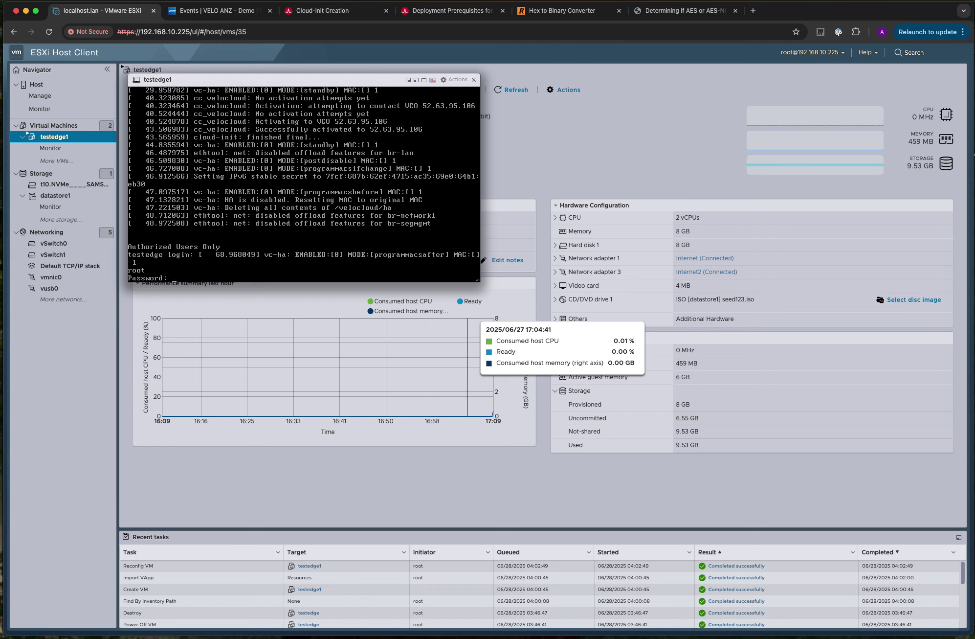
{"action": "key", "text": "Return"}
{"action": "key", "text": "Return"}
{"action": "key", "text": "Return"}
{"action": "key", "text": "Return"}
{"action": "key", "text": "Return"}
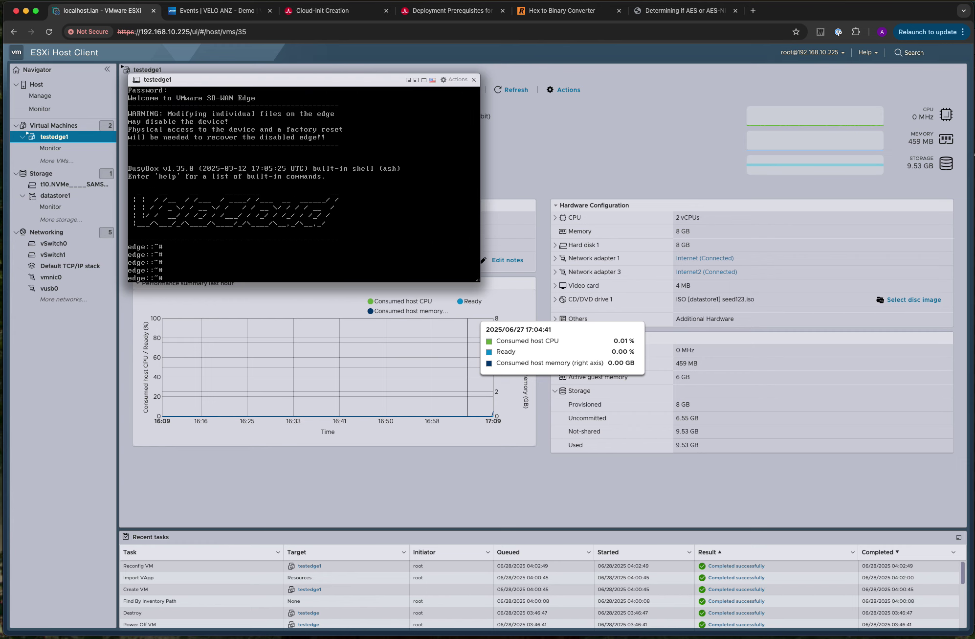
Run debug.py --path in the testedge1 console and refresh the edge's events list in the Orchestrator.
{"action": "type", "text": "de"}
{"action": "key", "text": "Tab"}
{"action": "type", "text": "--path"}
{"action": "key", "text": "Return"}
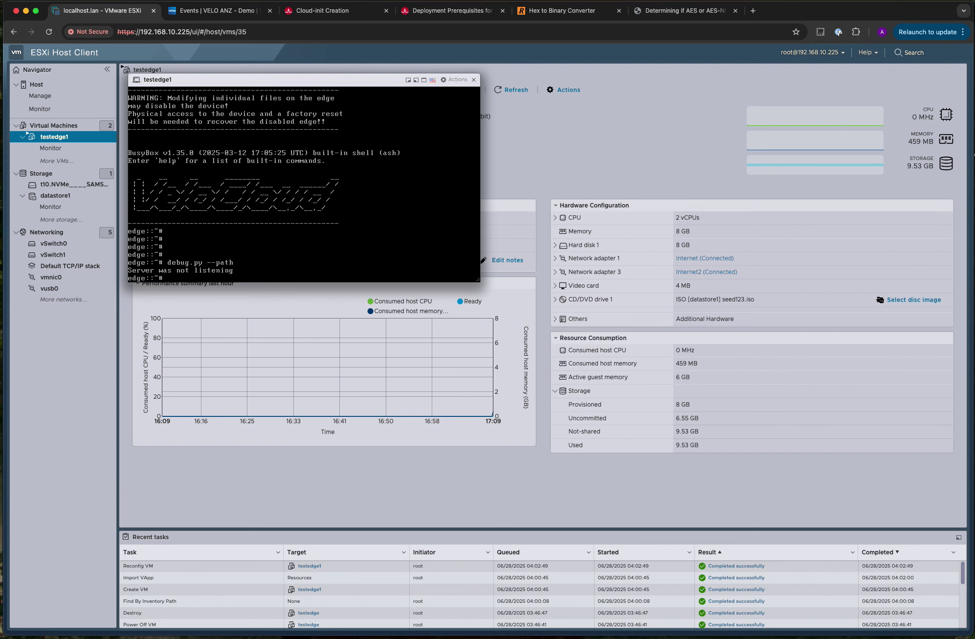
{"action": "left_click", "coordinate": [222, 18]}
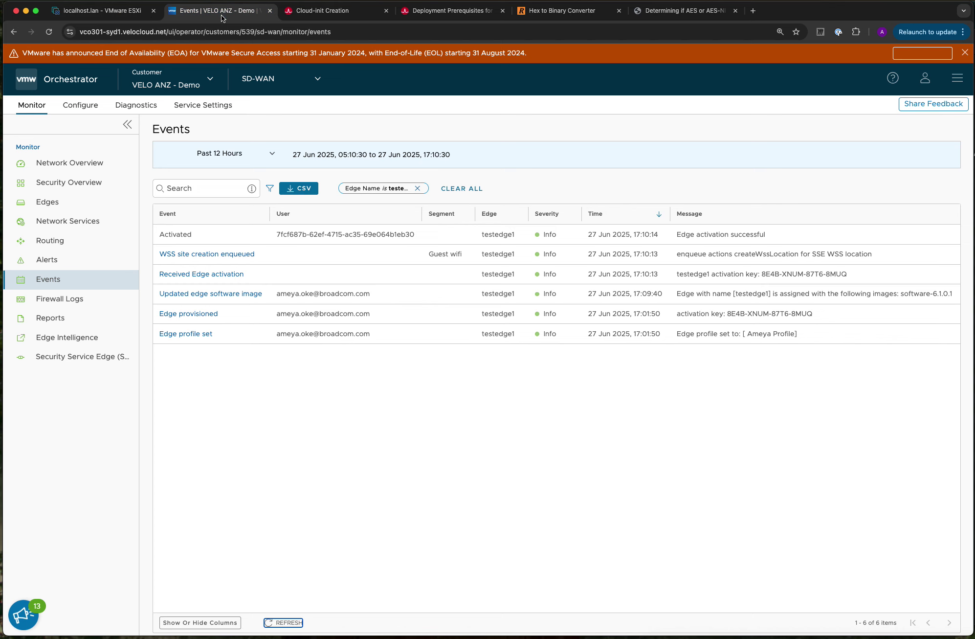
{"action": "left_click", "coordinate": [292, 622]}
Close the testedge1 console in ESXi and refresh the virtual machine's details.
{"action": "left_click", "coordinate": [101, 11]}
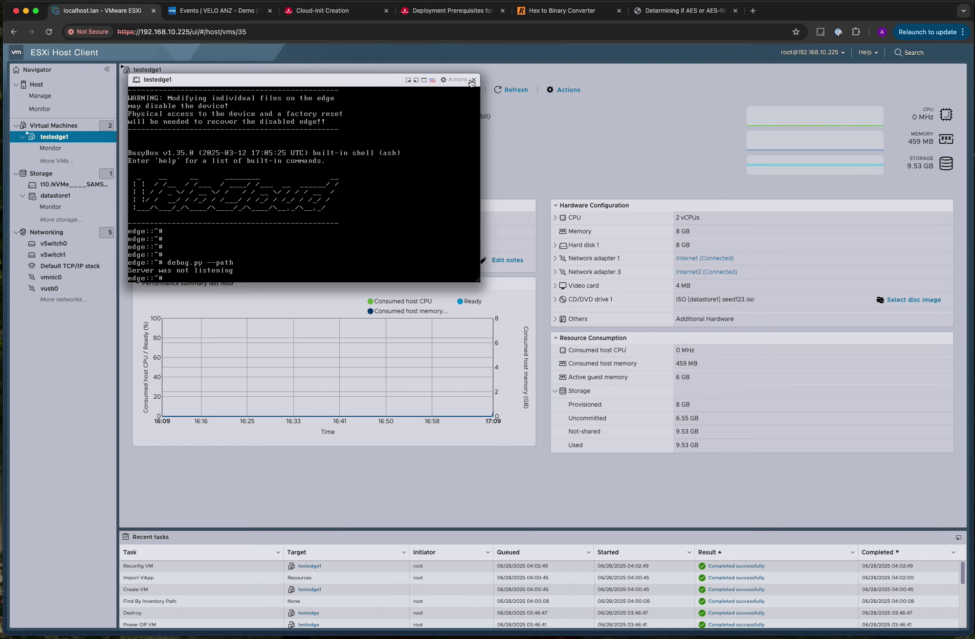
{"action": "left_click", "coordinate": [473, 80]}
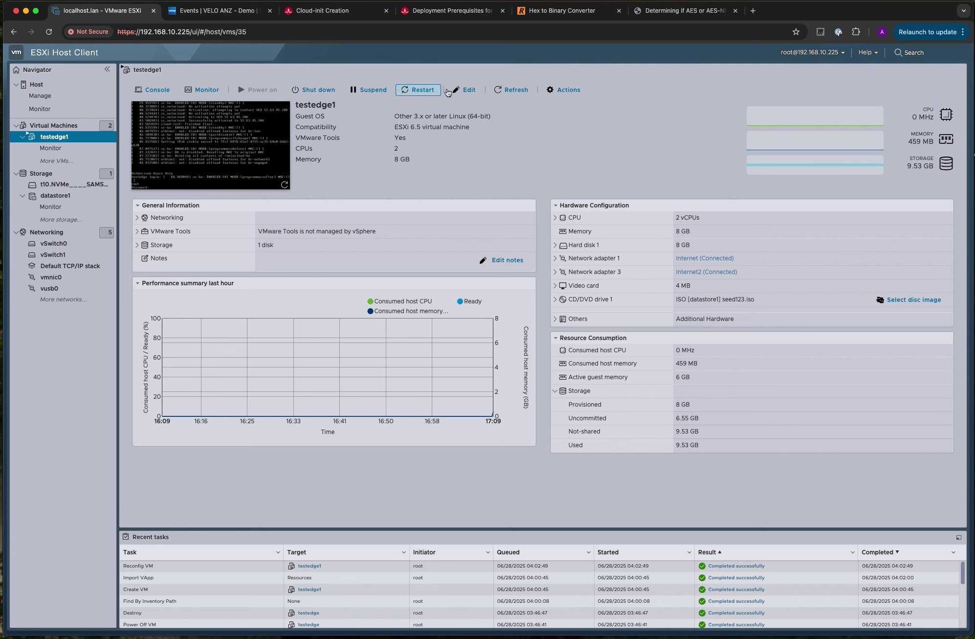
{"action": "left_click", "coordinate": [511, 94]}
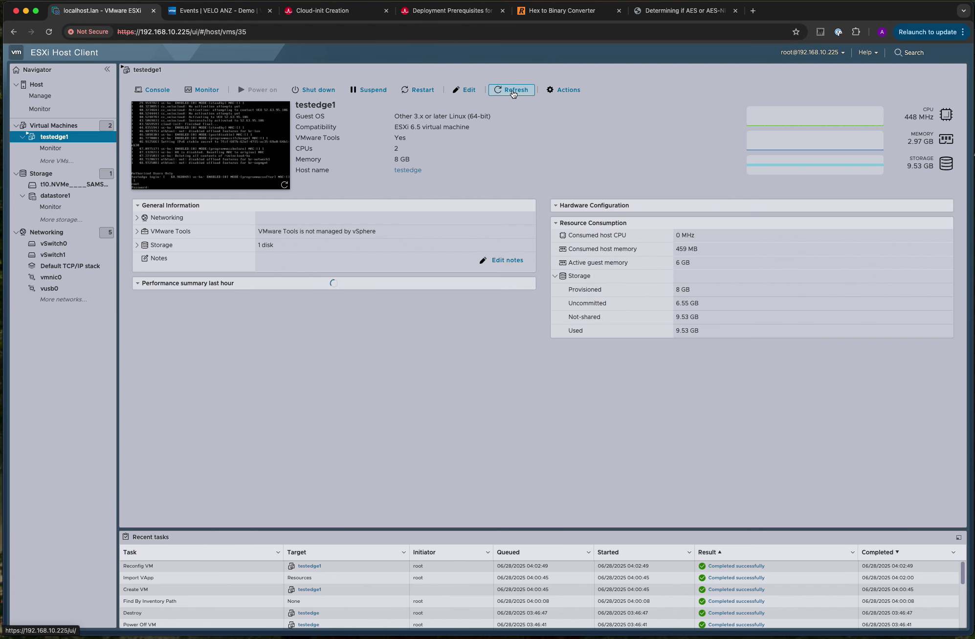
Refresh the Orchestrator events again and open the monitoring overview of testedge from the list of edges.
{"action": "left_click", "coordinate": [223, 14]}
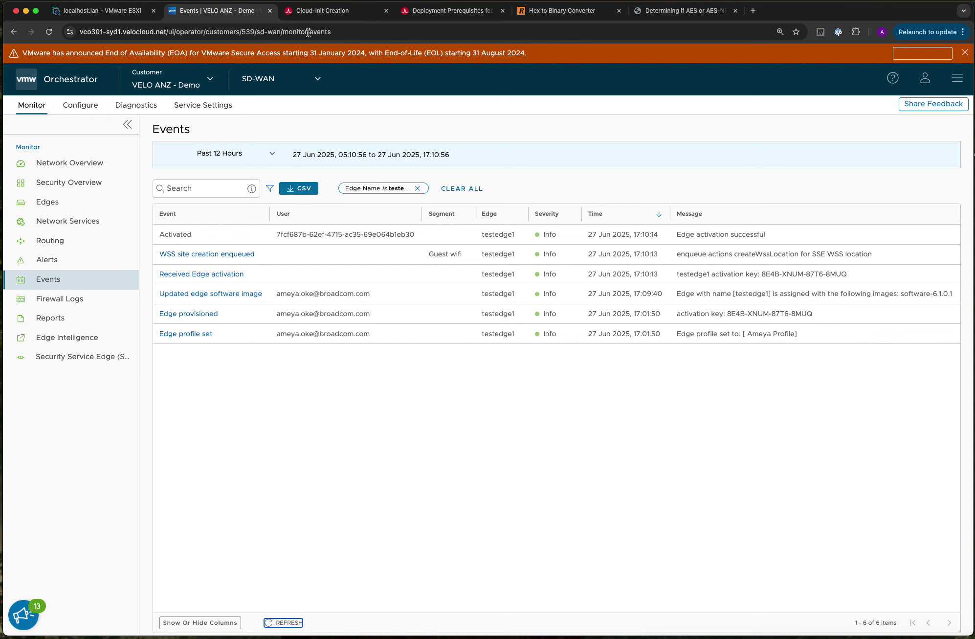
{"action": "left_click", "coordinate": [288, 619]}
{"action": "left_click", "coordinate": [288, 622]}
{"action": "left_click", "coordinate": [38, 197]}
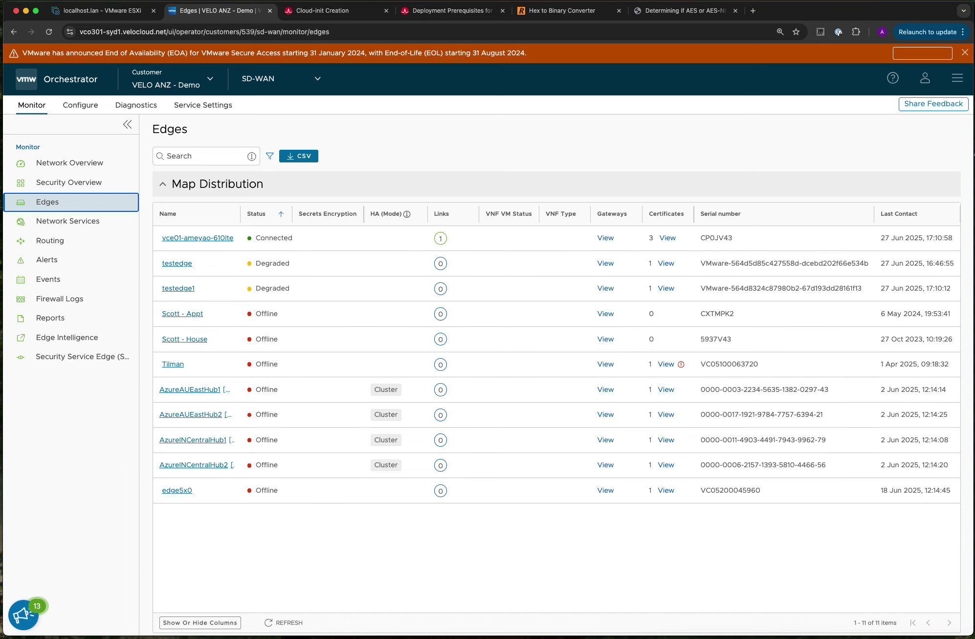
{"action": "left_click", "coordinate": [184, 269]}
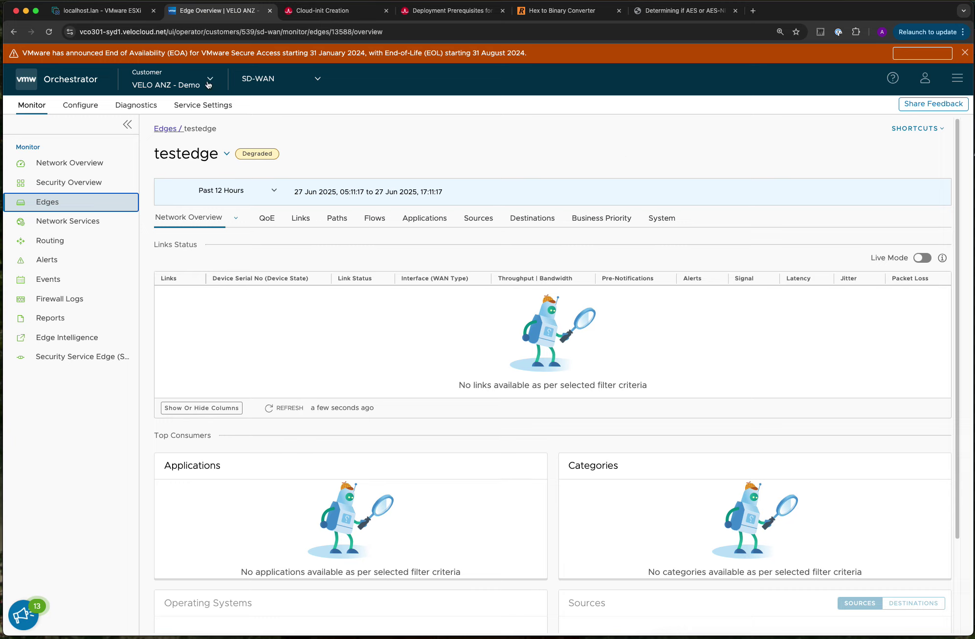
Review the Virtual Edge deployment prerequisites page and the article on detecting AES or AES-NI on ESXi.
{"action": "left_click", "coordinate": [435, 10]}
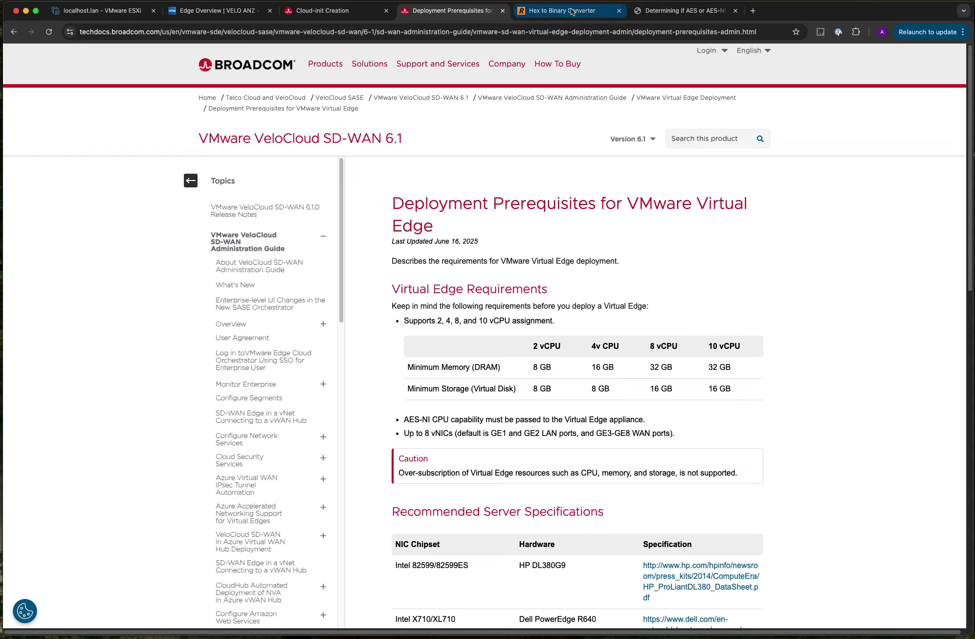
{"action": "left_click", "coordinate": [685, 10]}
{"action": "scroll", "coordinate": [320, 337], "scroll_direction": "up", "scroll_amount": 10}
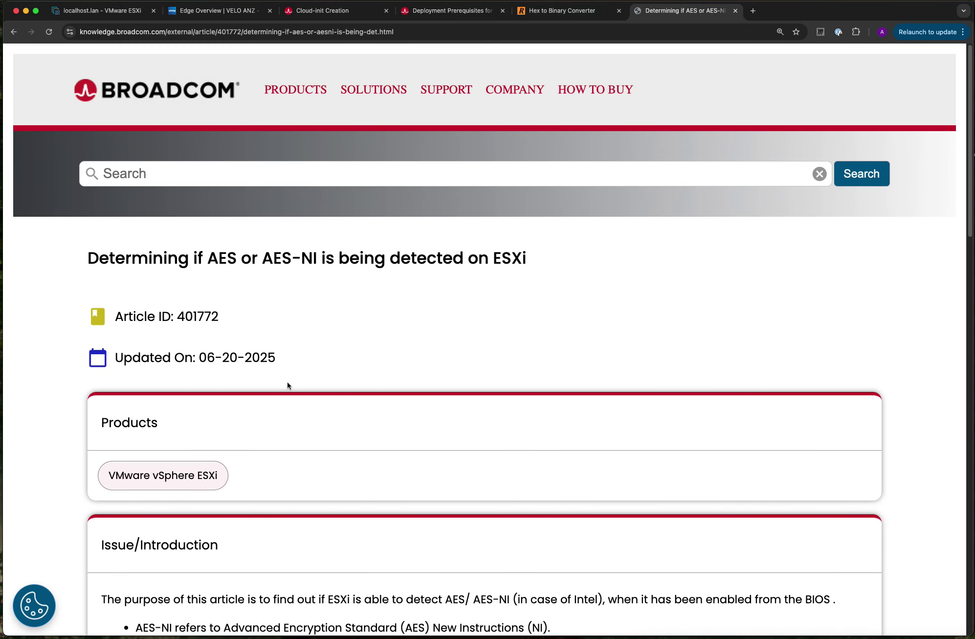
Review the Cloud-init Creation guide, covering the meta-data file, the user-data modules with the cloud-config example, and the ISO creation command.
{"action": "left_click", "coordinate": [333, 10]}
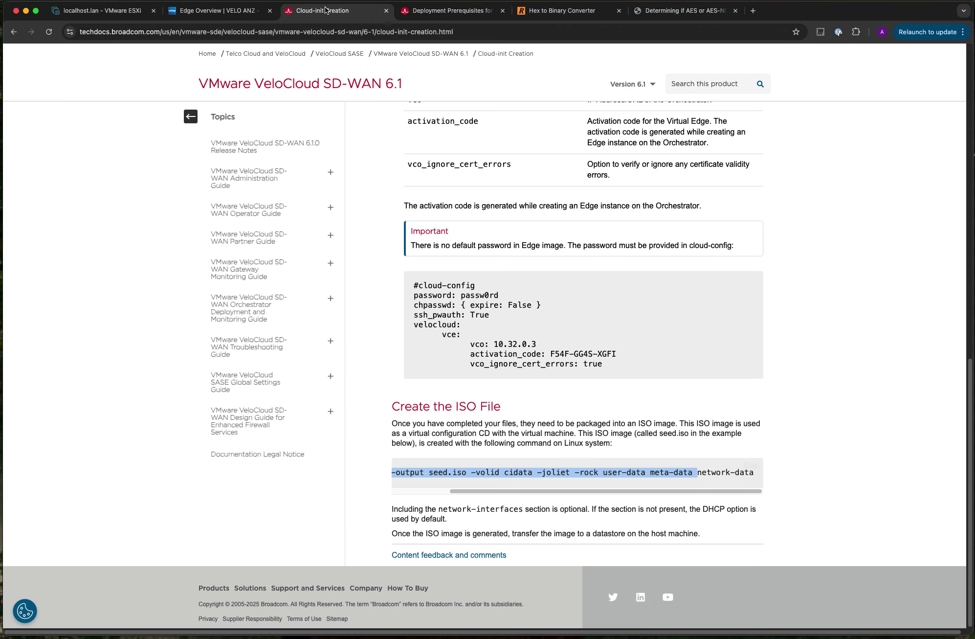
{"action": "scroll", "coordinate": [556, 390], "scroll_direction": "up", "scroll_amount": 1}
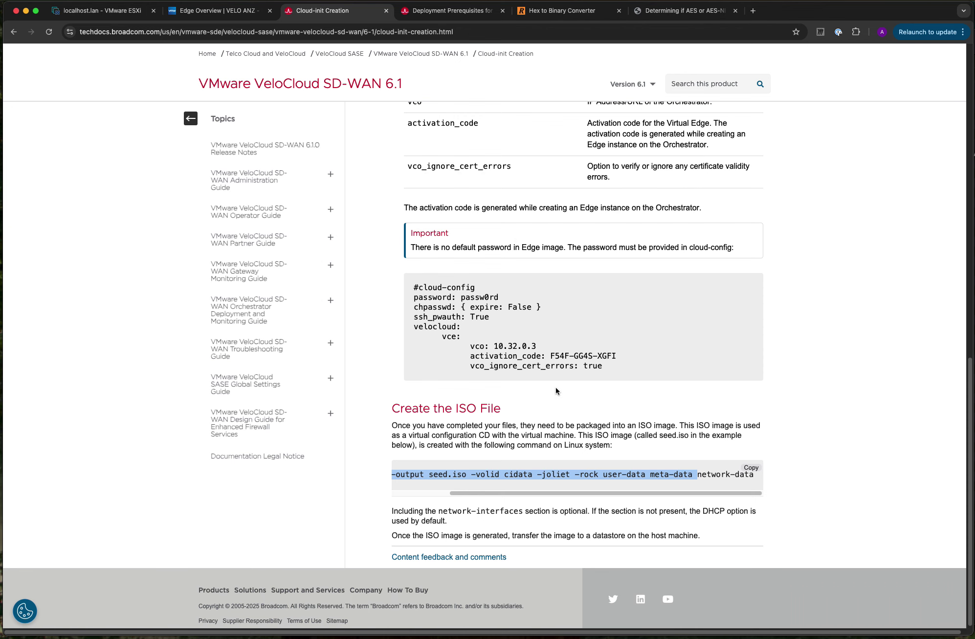
{"action": "scroll", "coordinate": [515, 273], "scroll_direction": "up", "scroll_amount": 10}
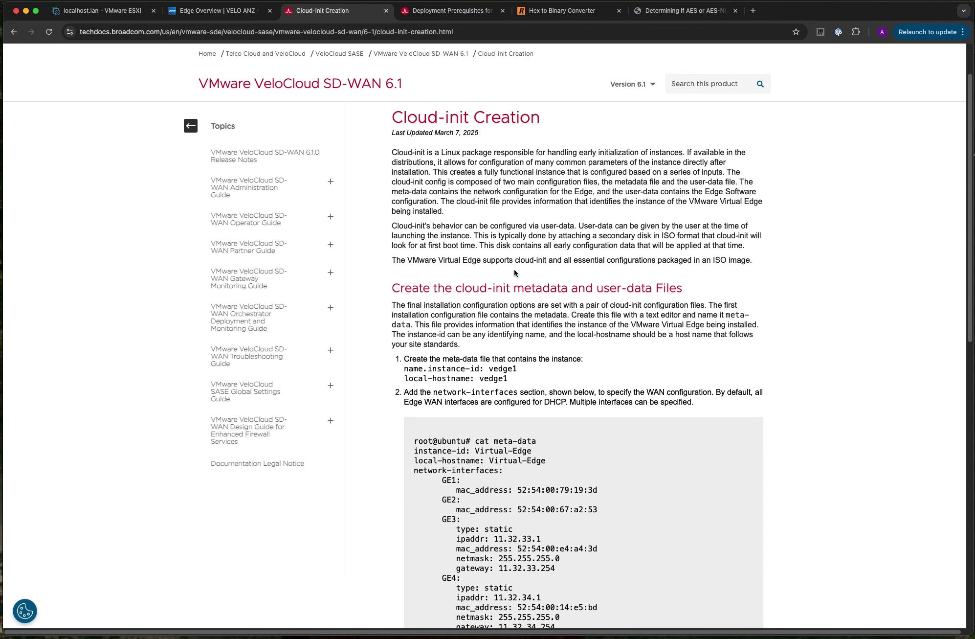
{"action": "scroll", "coordinate": [477, 202], "scroll_direction": "up", "scroll_amount": 2}
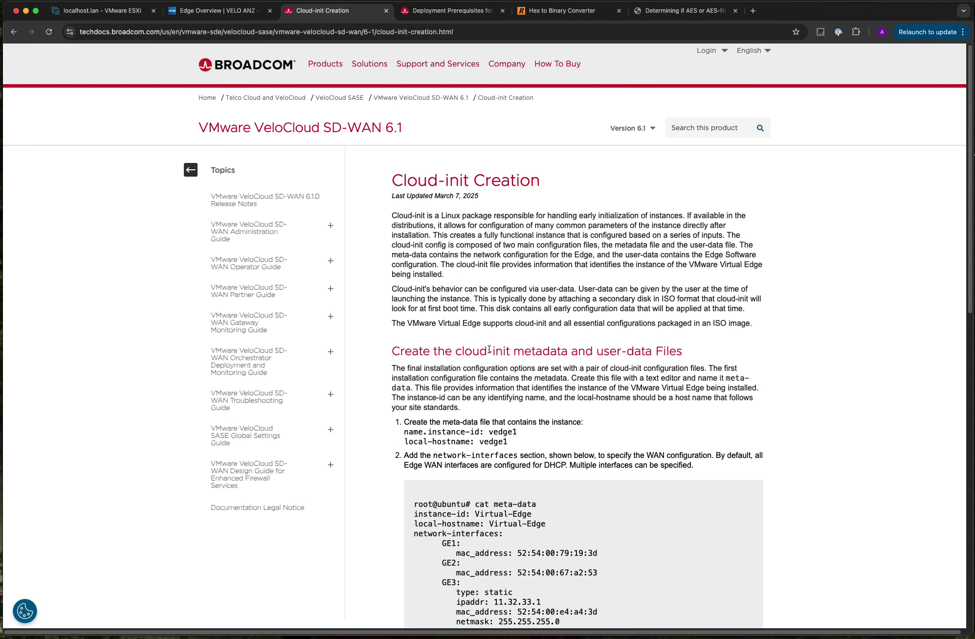
{"action": "scroll", "coordinate": [500, 402], "scroll_direction": "down", "scroll_amount": 5}
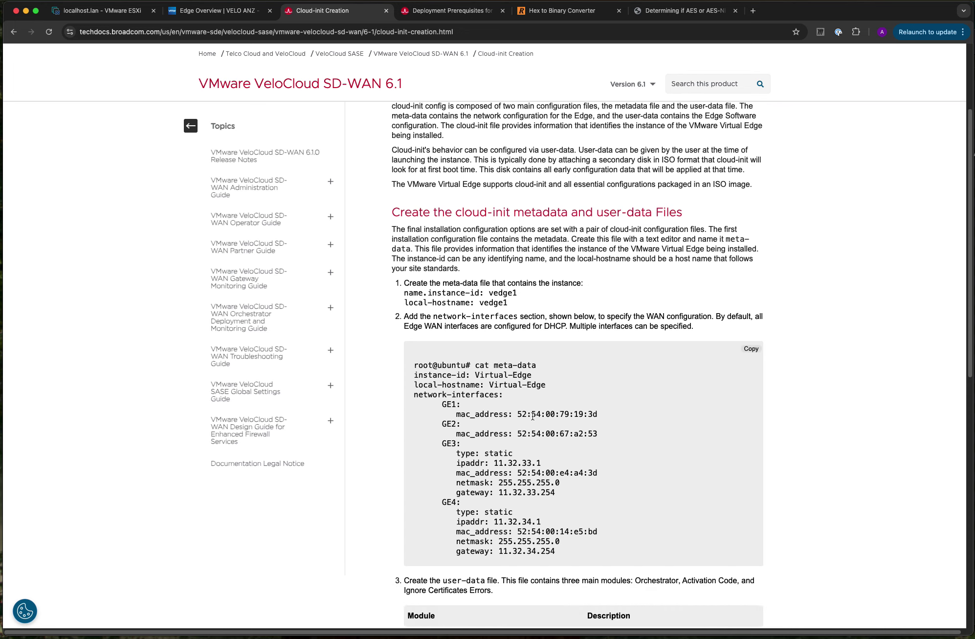
{"action": "scroll", "coordinate": [502, 490], "scroll_direction": "down", "scroll_amount": 12}
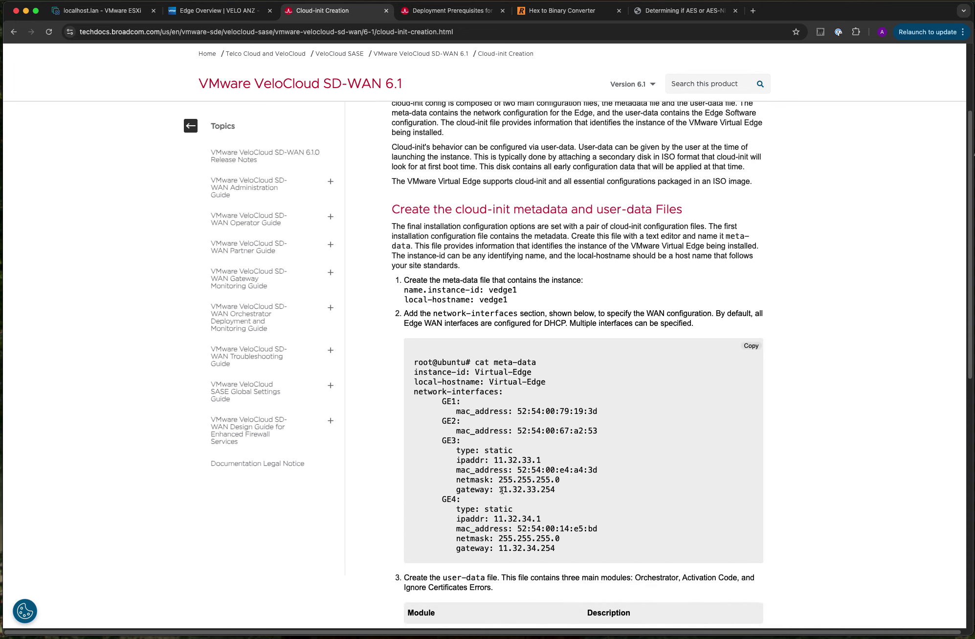
{"action": "left_click_drag", "start_coordinate": [512, 553], "coordinate": [554, 558]}
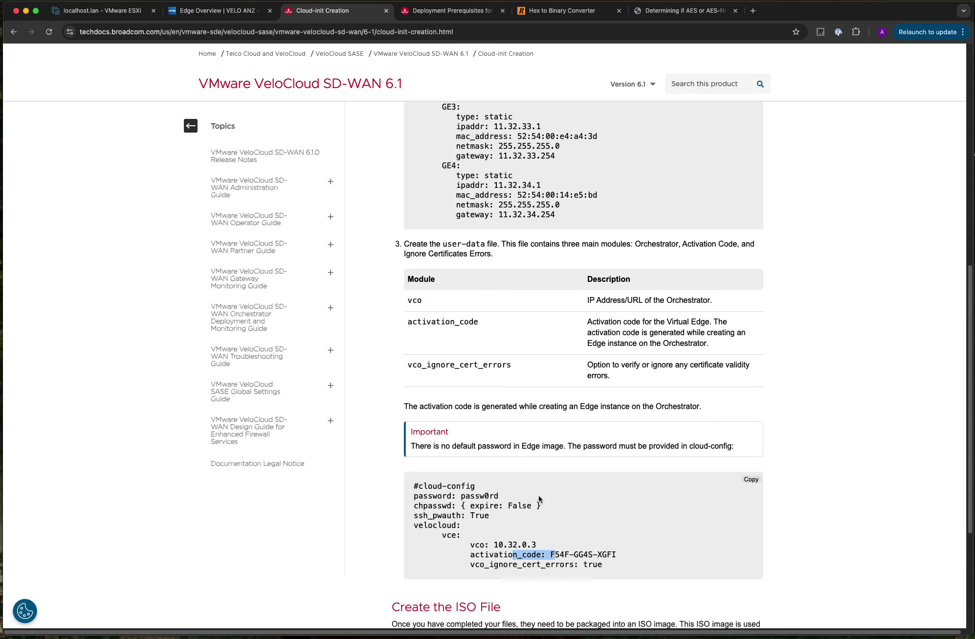
{"action": "scroll", "coordinate": [538, 496], "scroll_direction": "down", "scroll_amount": 7}
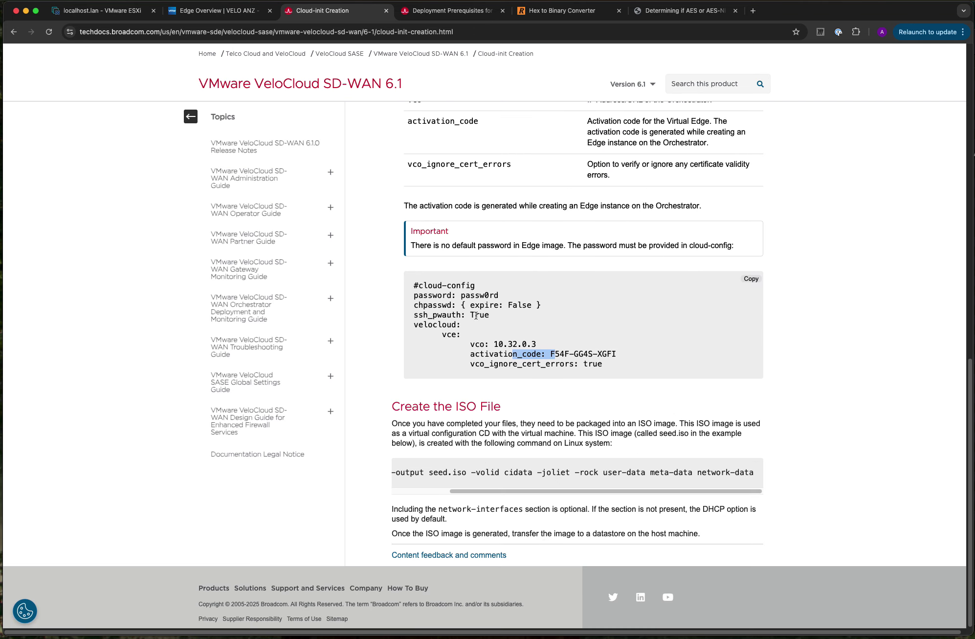
Review the virtual hardware settings of testedge1 in ESXi and close them without saving.
{"action": "left_click", "coordinate": [103, 15]}
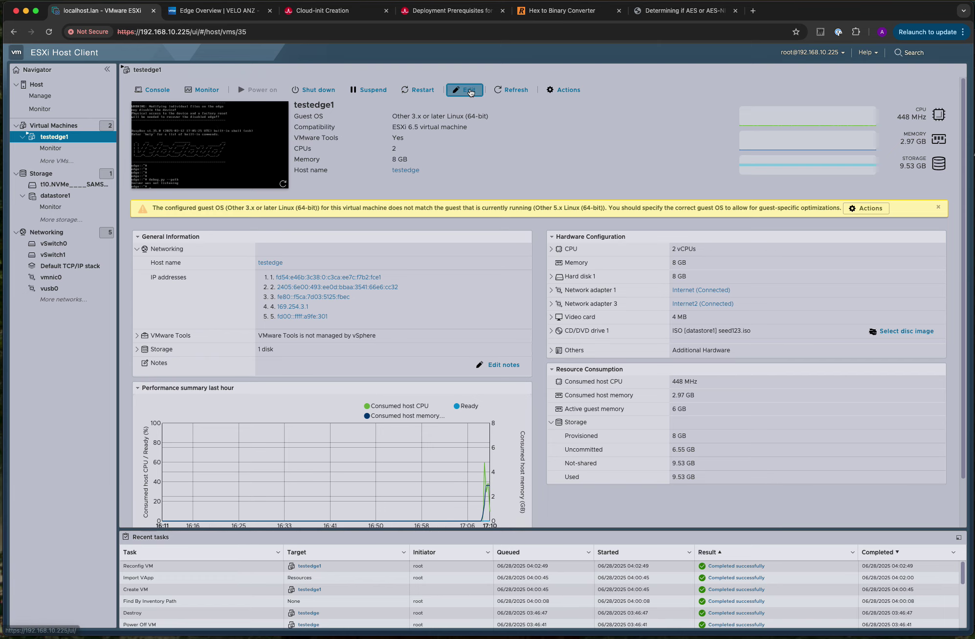
{"action": "left_click", "coordinate": [466, 90]}
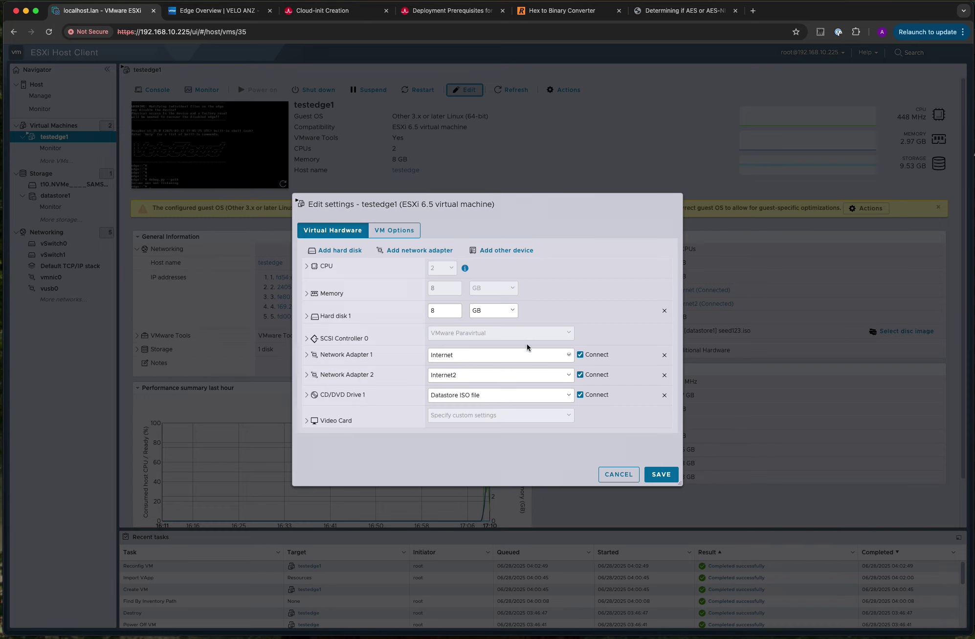
{"action": "left_click", "coordinate": [626, 475]}
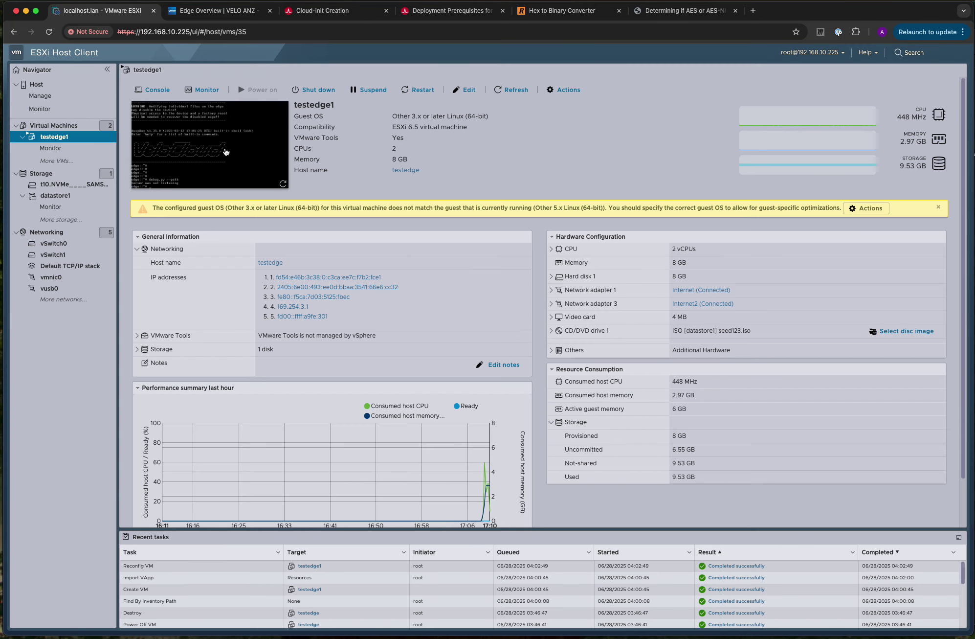